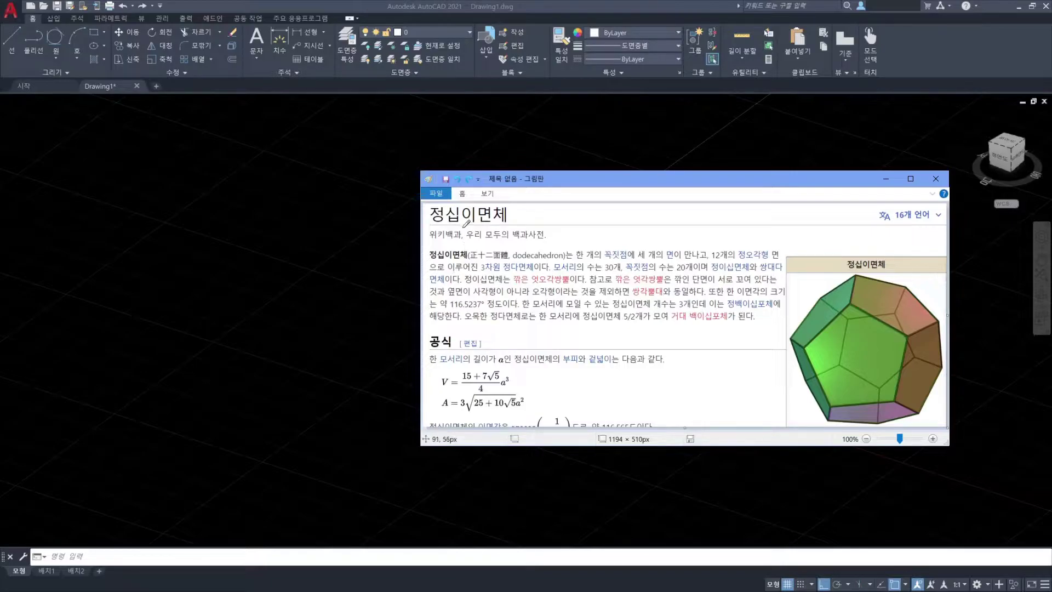
Circle the term 정십이면체 in the pasted article and underline the phrases on three faces per vertex, 12 regular pentagons and regular polyhedron.
drag(474, 258, 485, 253)
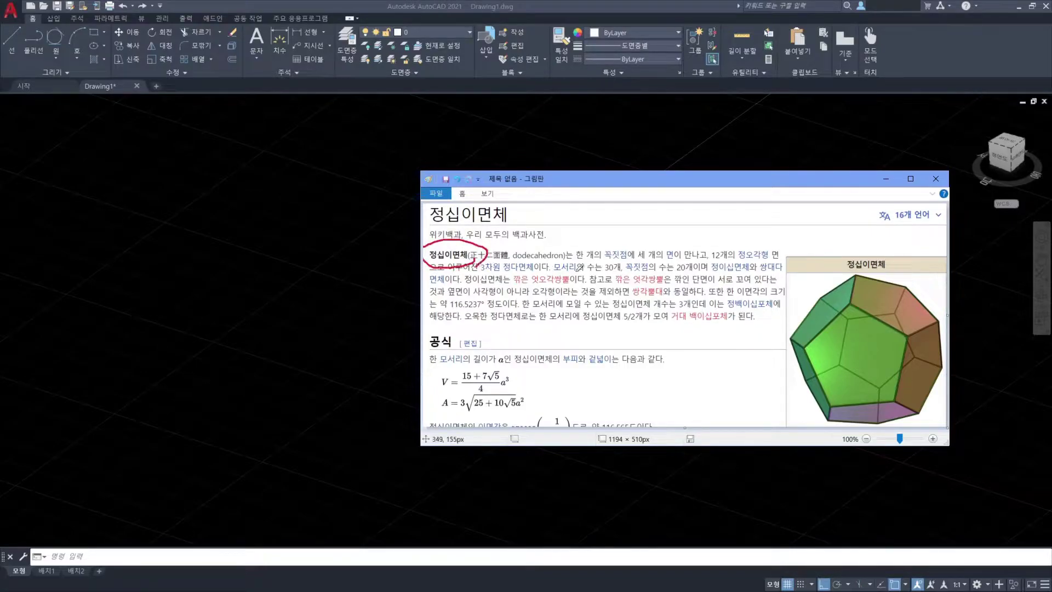
drag(580, 260, 778, 259)
drag(454, 269, 548, 270)
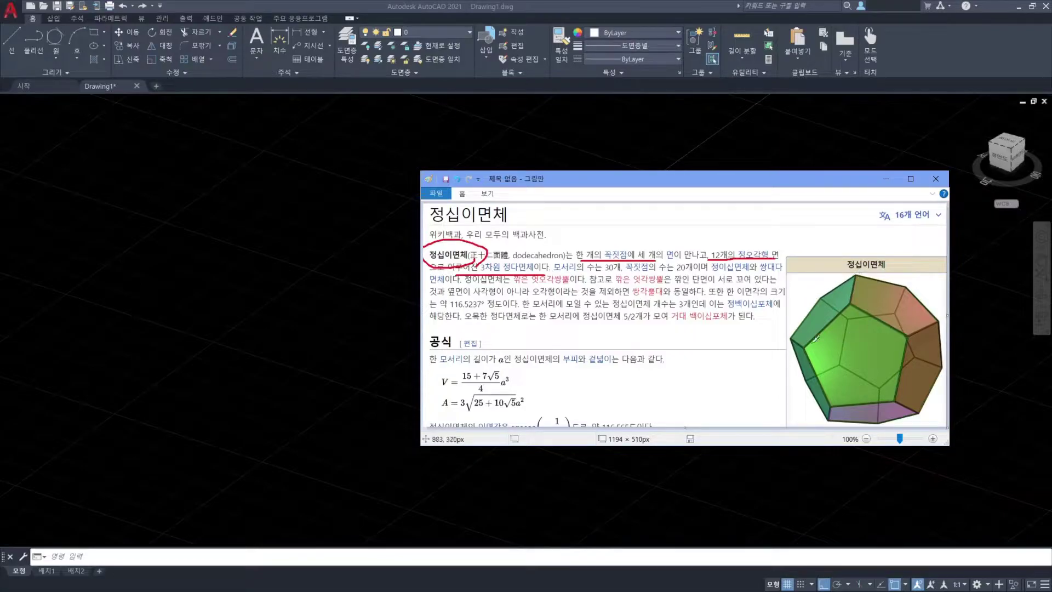
Sketch a red triangle joining three outer vertices around the top vertex of the dodecahedron picture, undoing the first stroke.
mouse_move(856, 307)
mouse_down()
mouse_move(842, 298)
mouse_move(865, 294)
mouse_move(856, 308)
mouse_up()
key(ctrl+z)
mouse_move(855, 275)
mouse_down()
mouse_move(808, 347)
mouse_move(903, 332)
mouse_move(855, 276)
mouse_up()
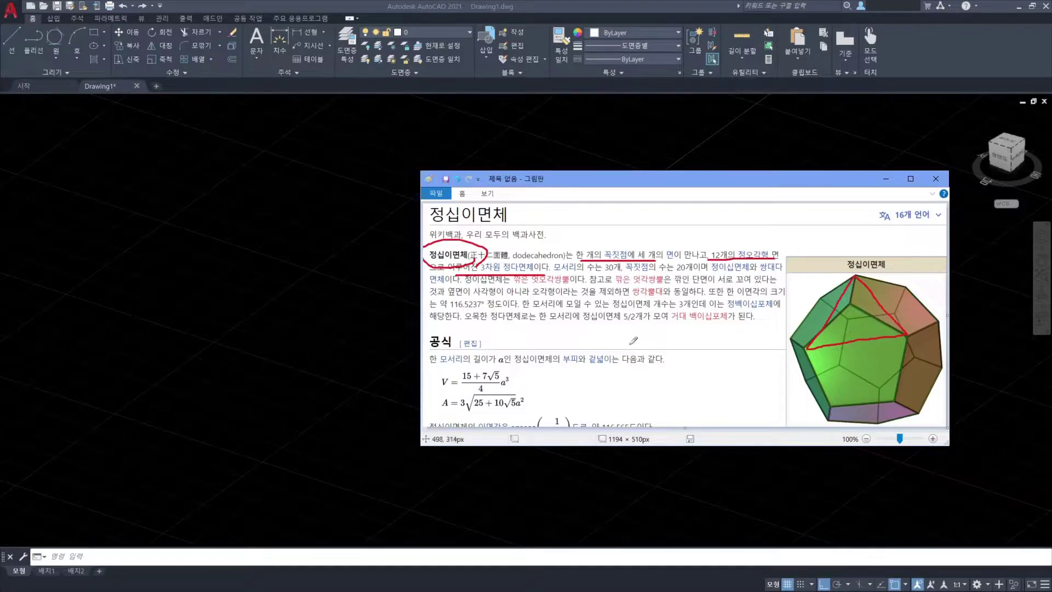
Switch to AutoCAD and draw a 5-sided polygon circumscribed about a circle, with sides about 35 units long, beside the origin.
click(366, 333)
shift+middle_drag(366, 332, 505, 346)
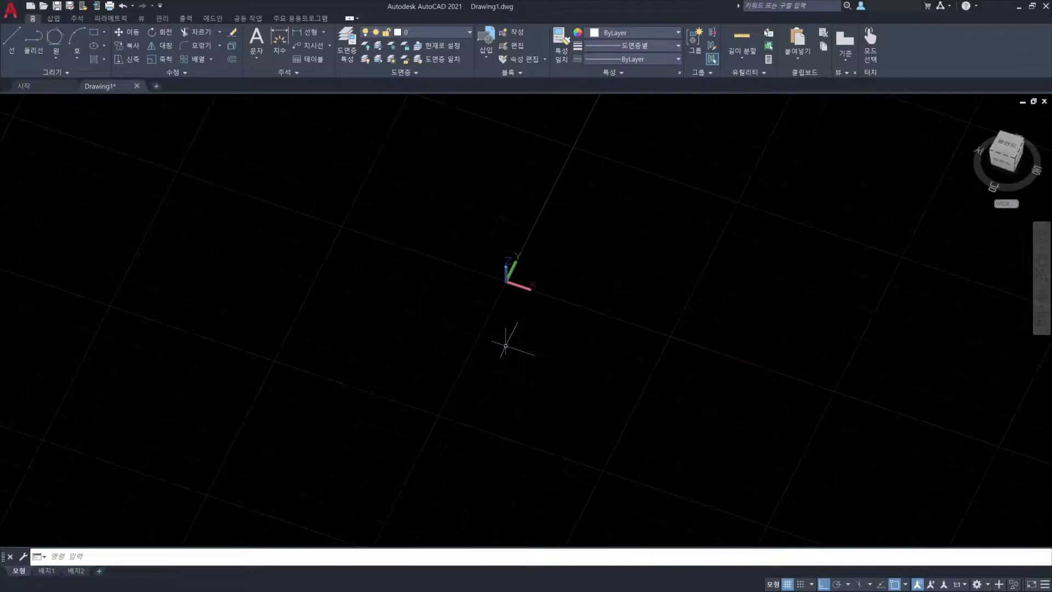
text(poly)
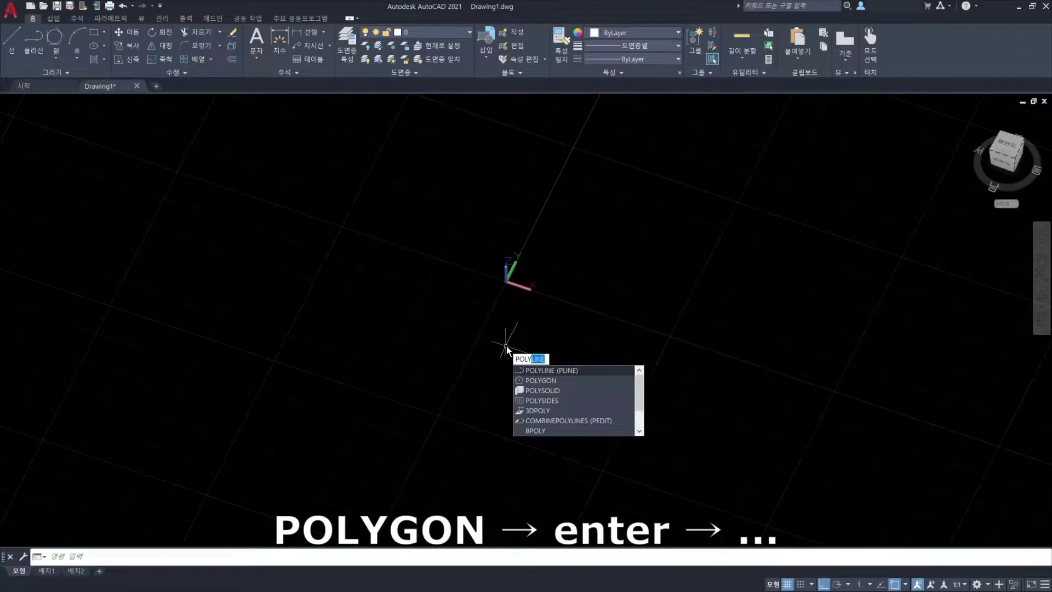
text(g)
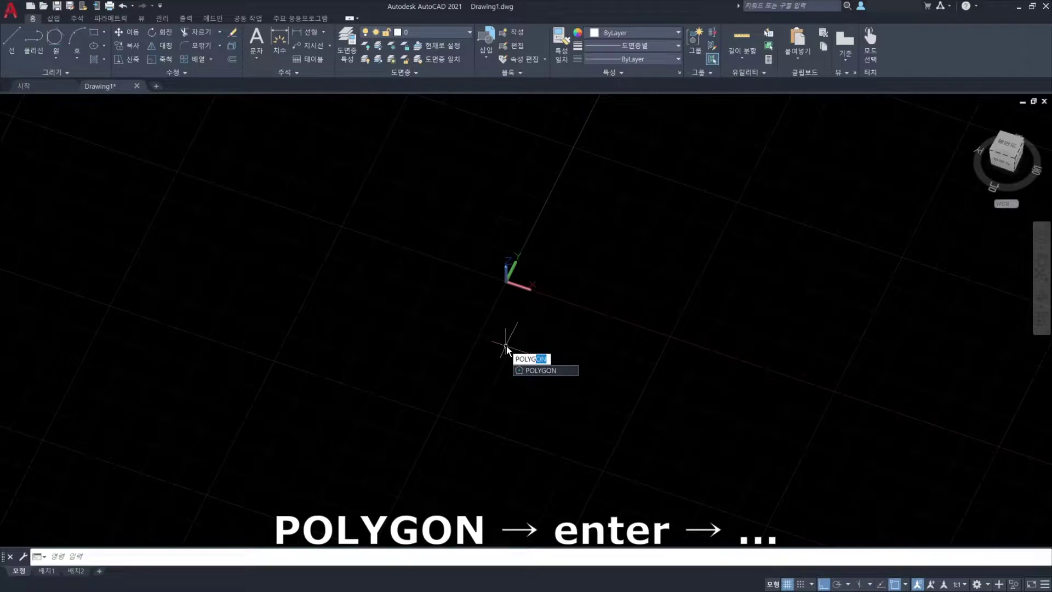
key(Return)
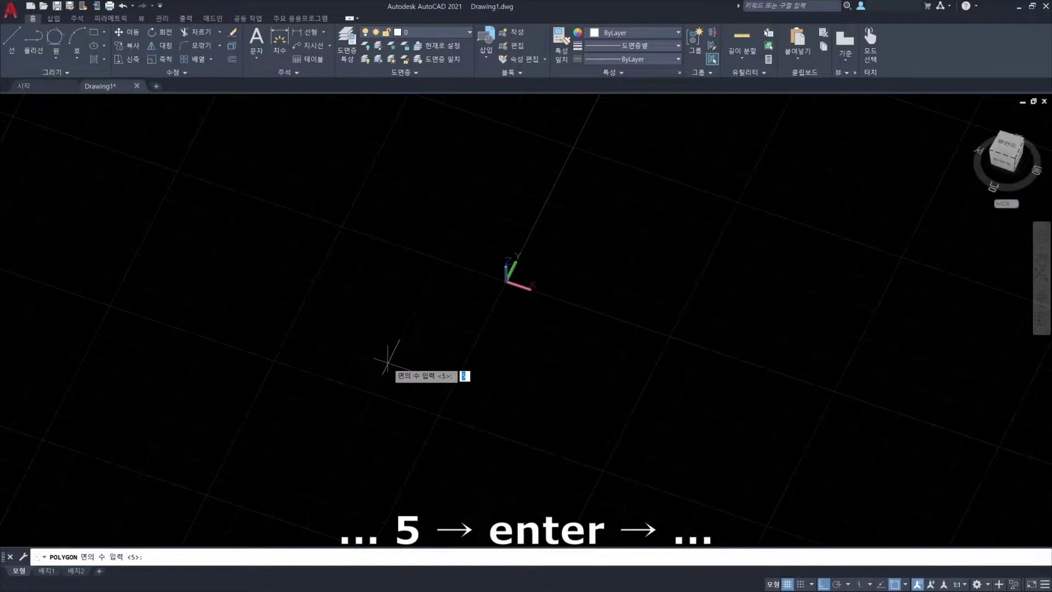
text(5)
key(Return)
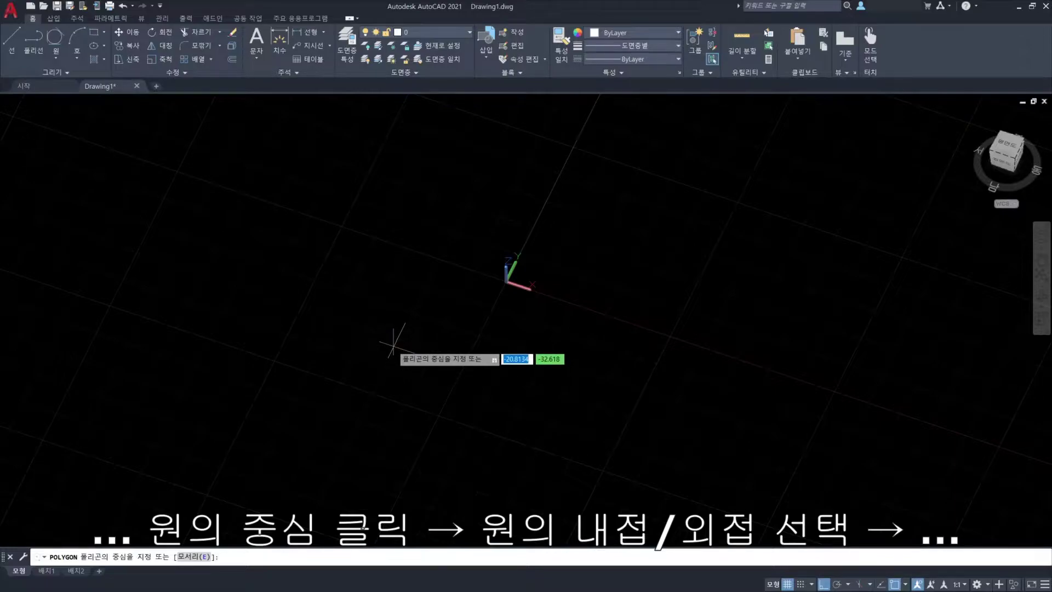
click(393, 344)
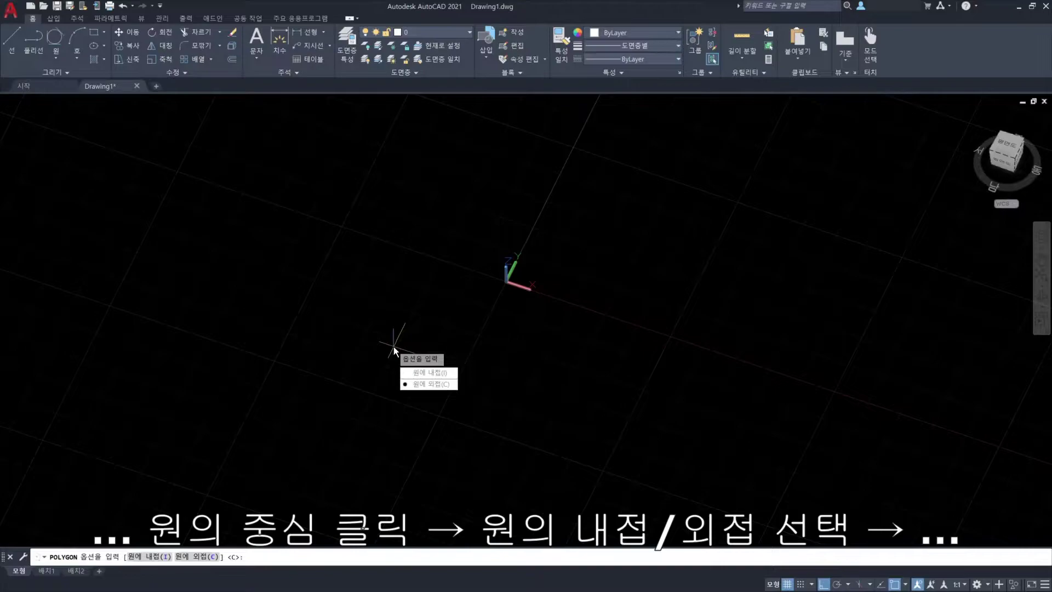
click(425, 384)
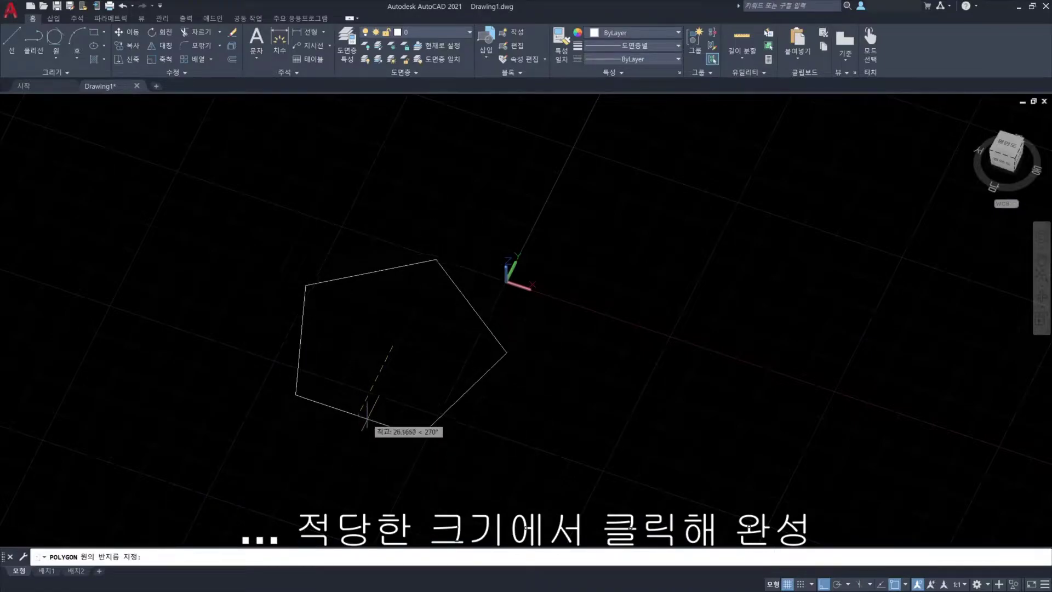
click(390, 423)
Draw a circle inside the pentagon tangent to three of its edges with the Tan, Tan, Tan method.
text(c)
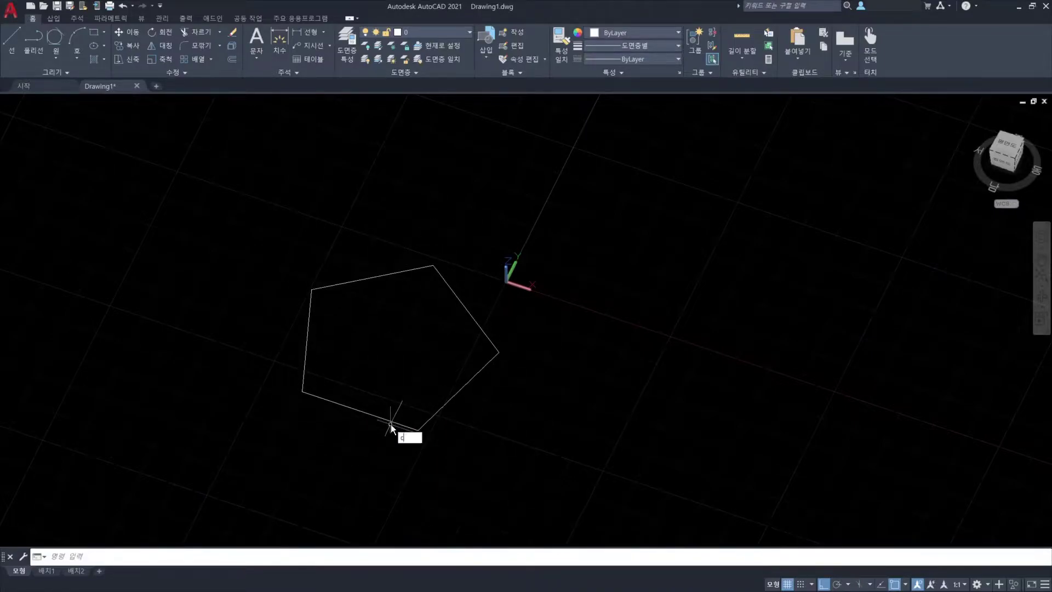
key(Return)
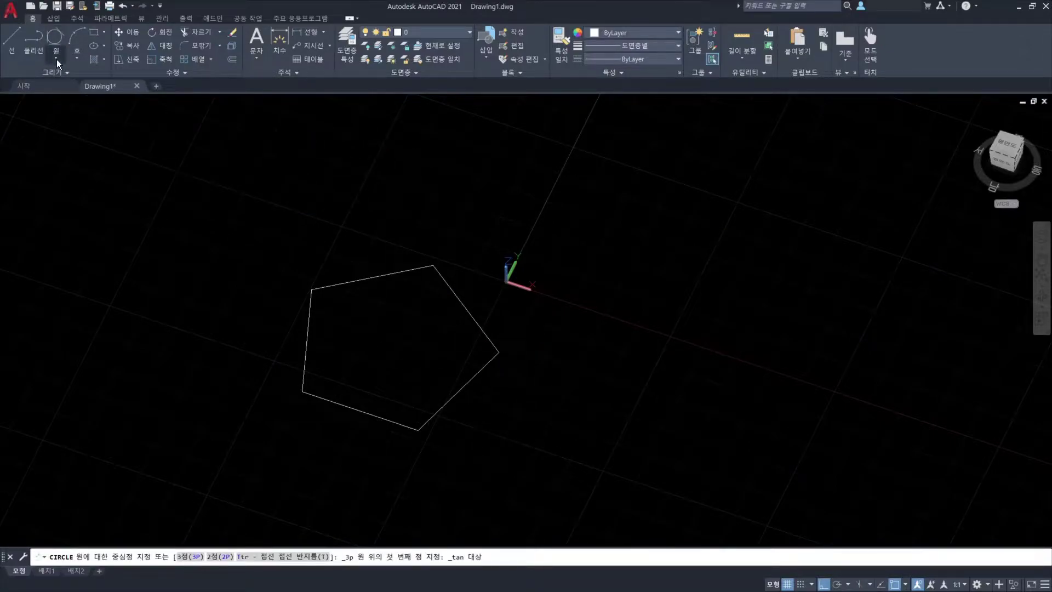
click(56, 57)
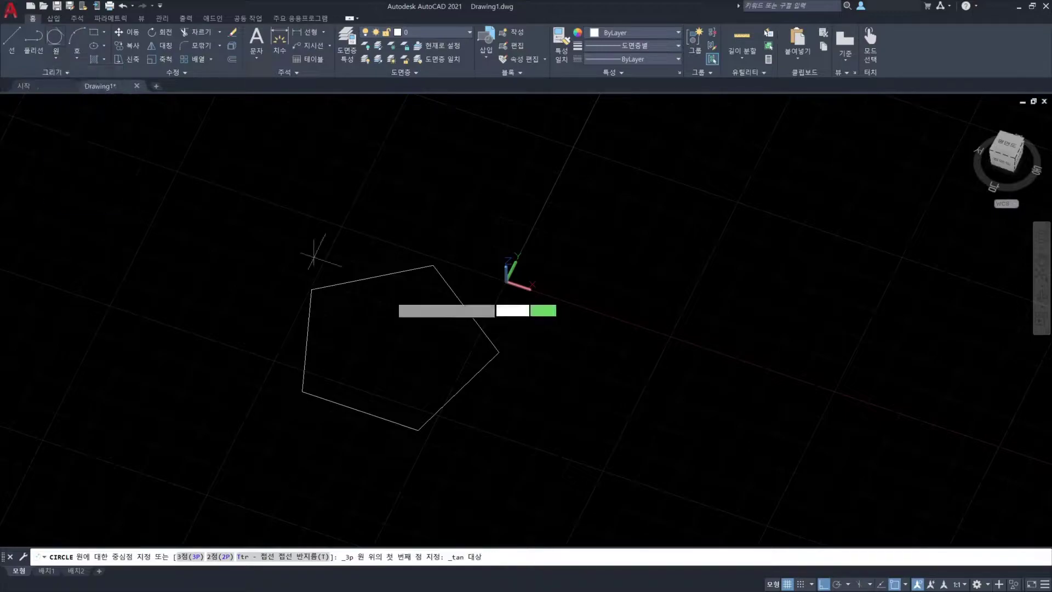
click(383, 275)
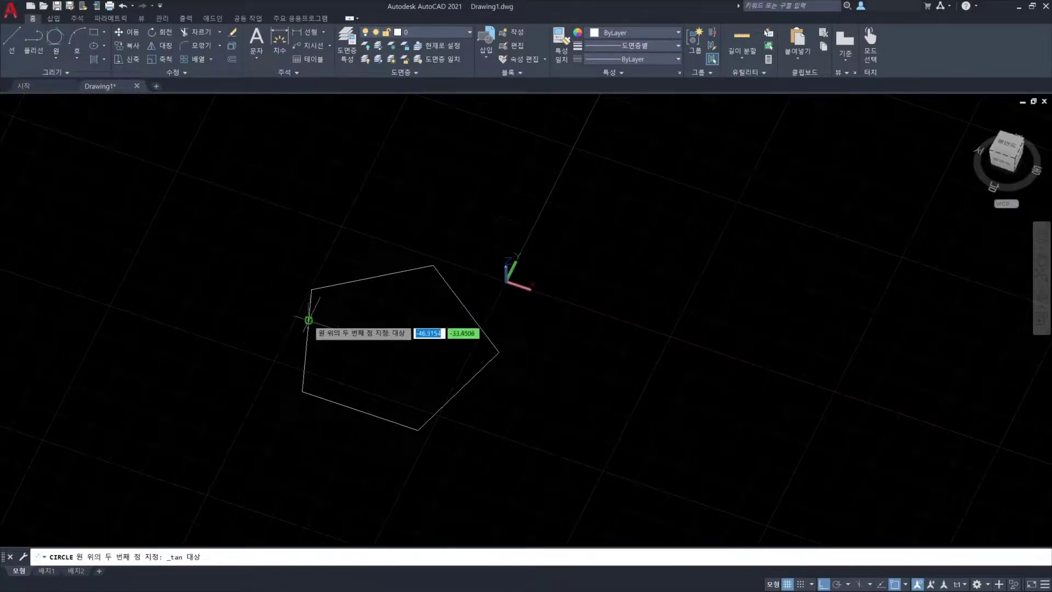
click(307, 317)
click(358, 406)
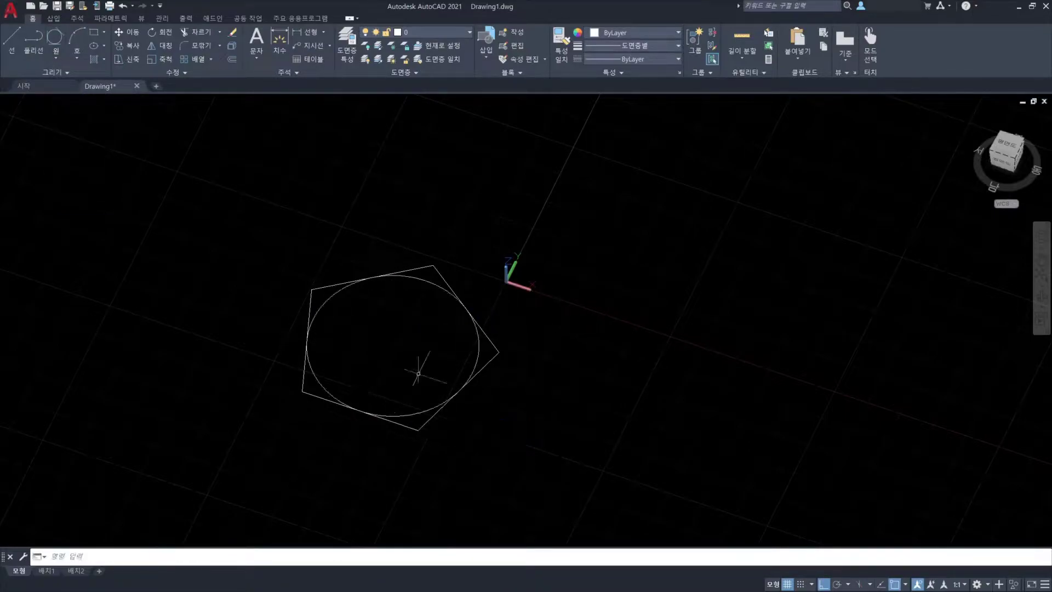
Draw a 3-point circle through three vertices of the pentagon so that it encloses the shape.
click(56, 56)
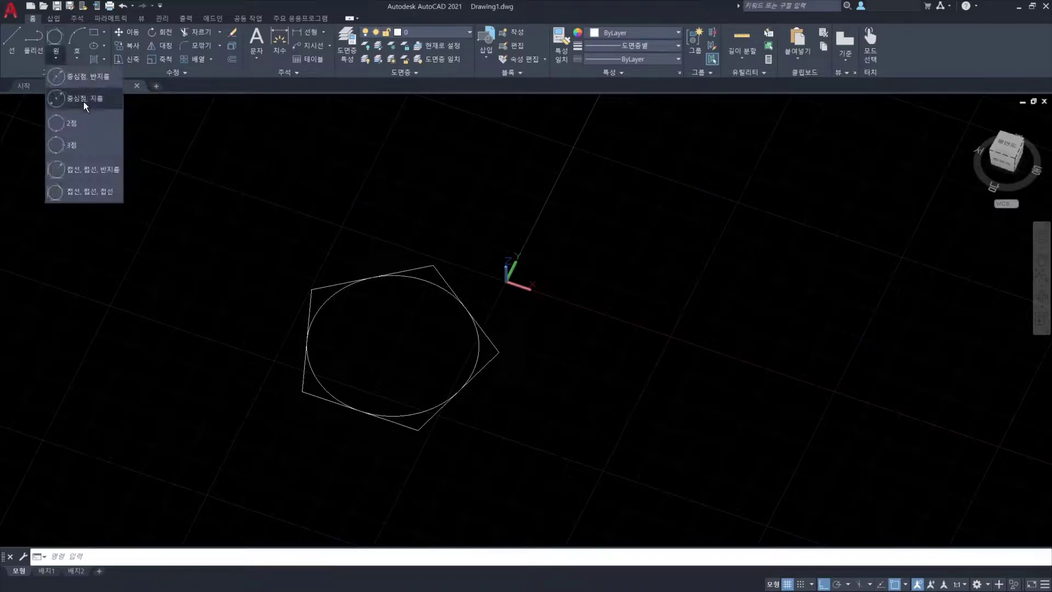
click(91, 126)
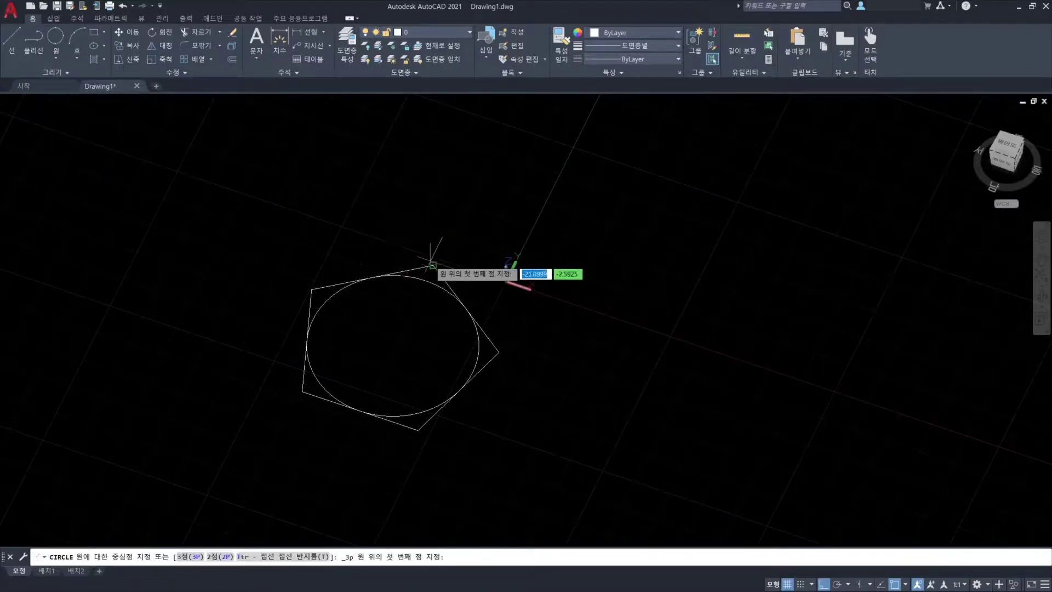
click(471, 278)
click(311, 289)
click(419, 429)
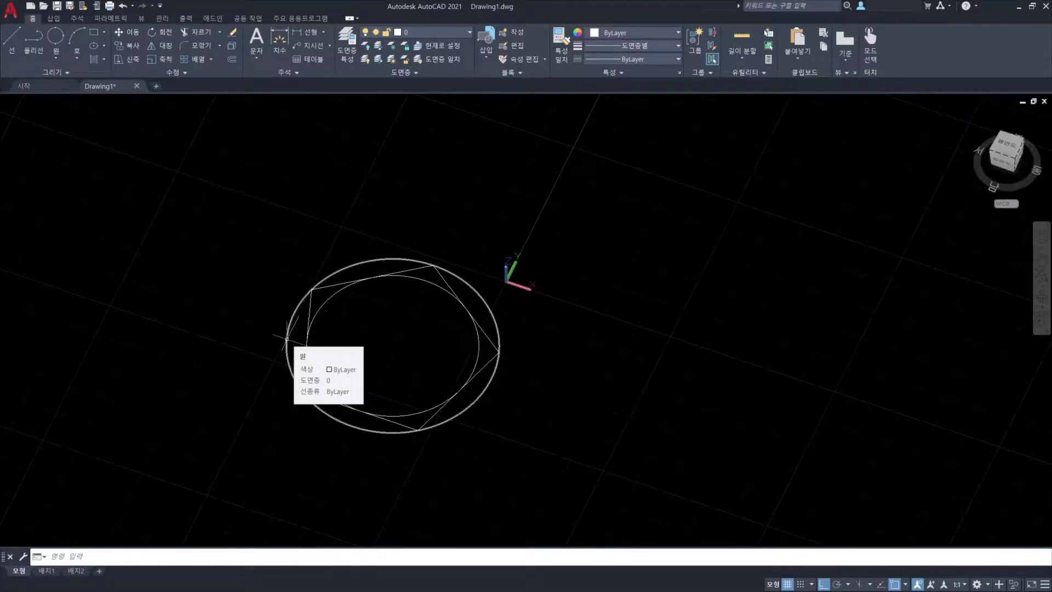
Delete the inner and outer circles, keeping only the pentagon.
click(350, 319)
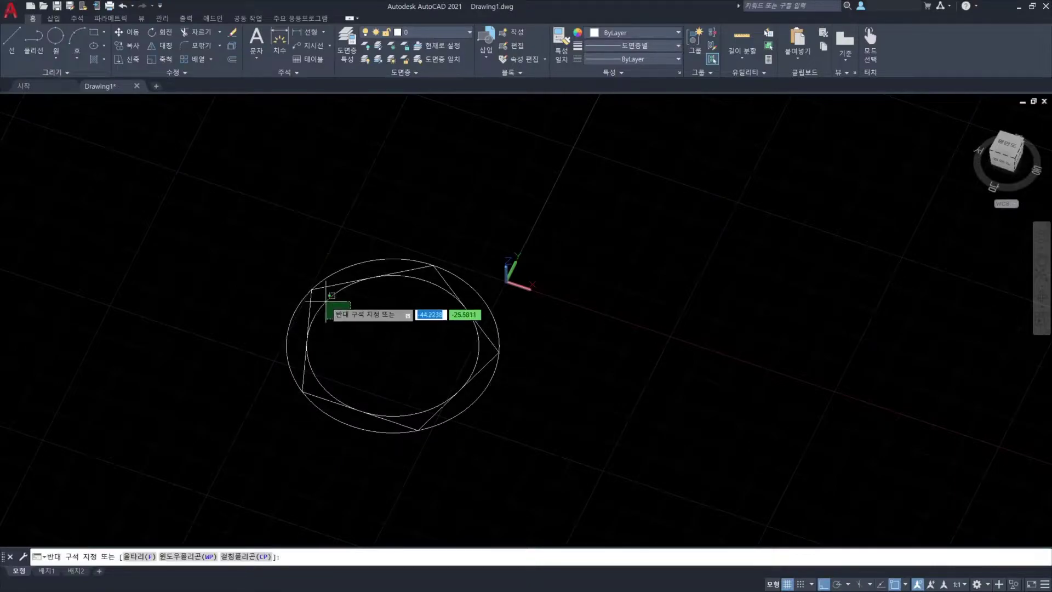
click(325, 300)
click(375, 244)
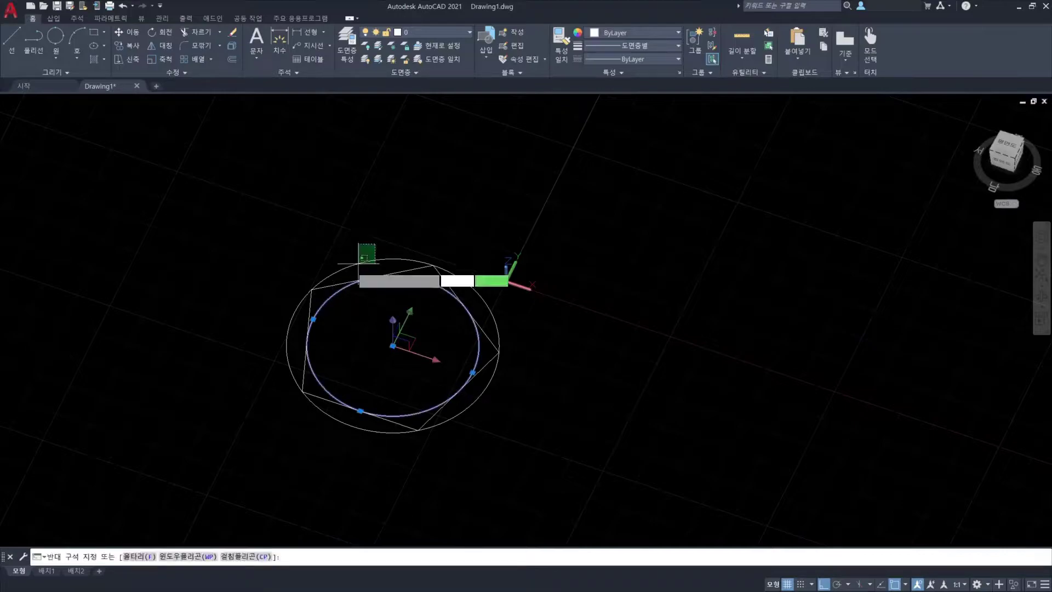
click(350, 268)
key(Delete)
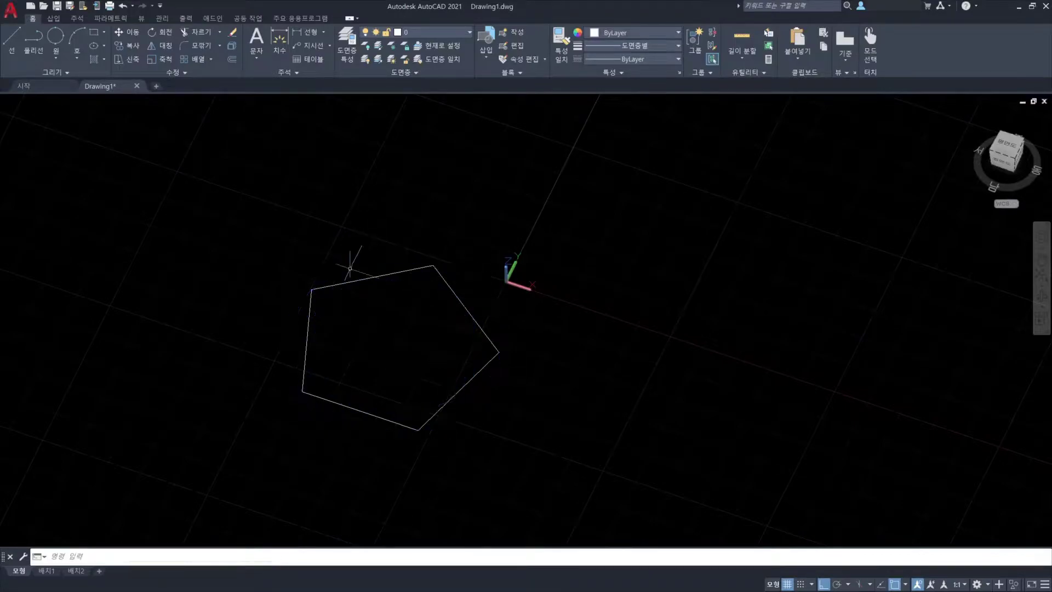
Dimension the pentagon's left edge by selecting the edge with the DIM command, placing the dimension outside the shape.
middle_drag(400, 318, 416, 288)
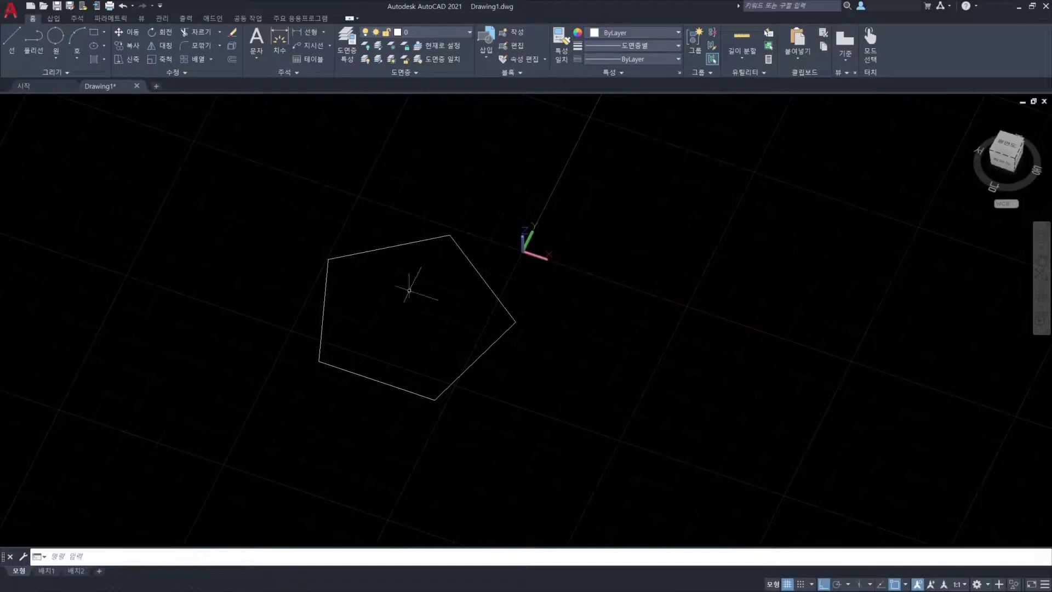
middle_drag(394, 330, 429, 324)
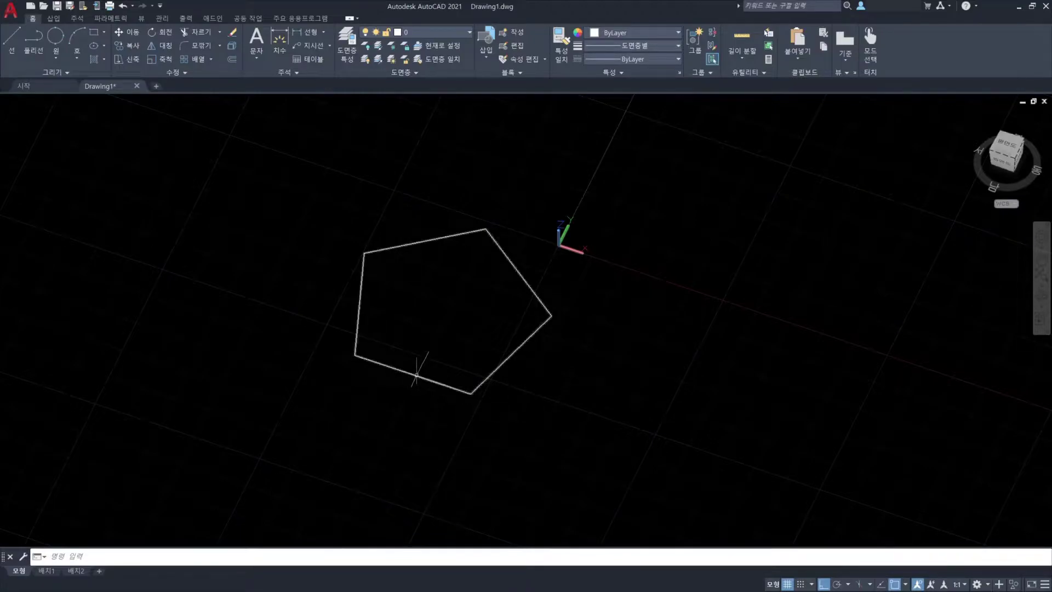
text(DIM)
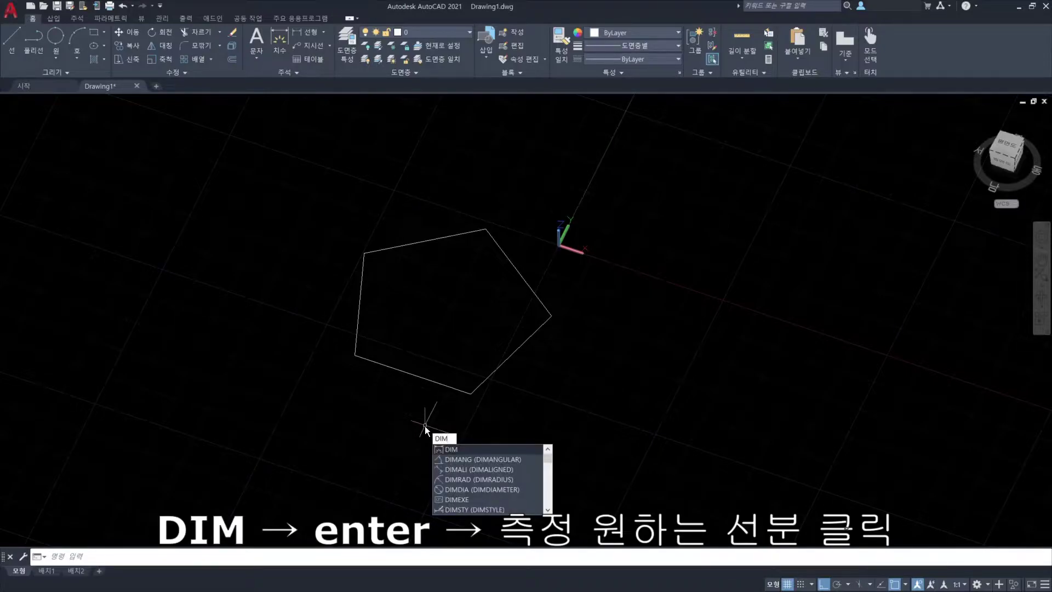
key(Return)
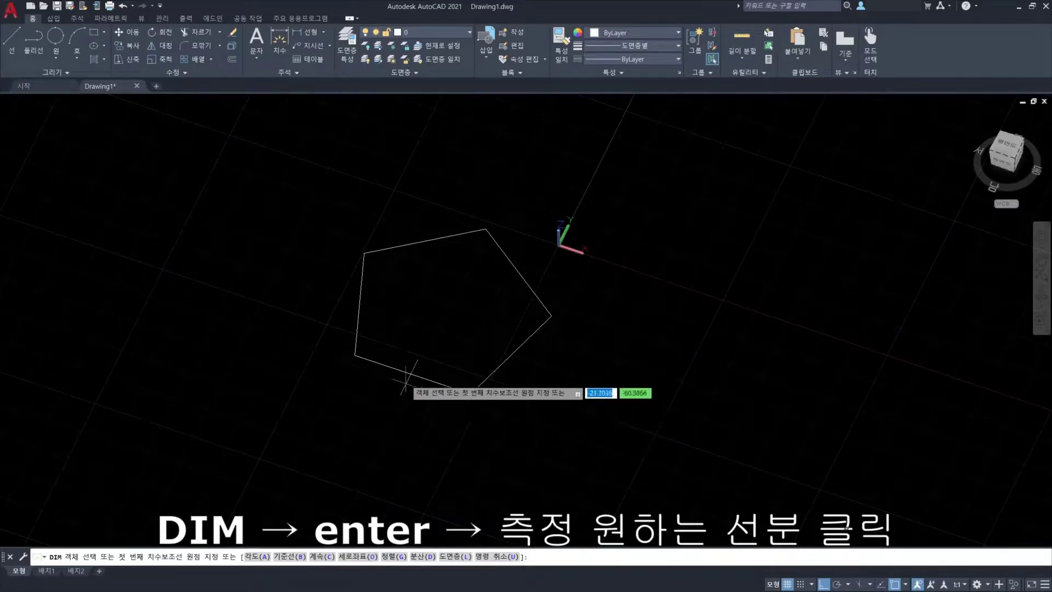
key(Return)
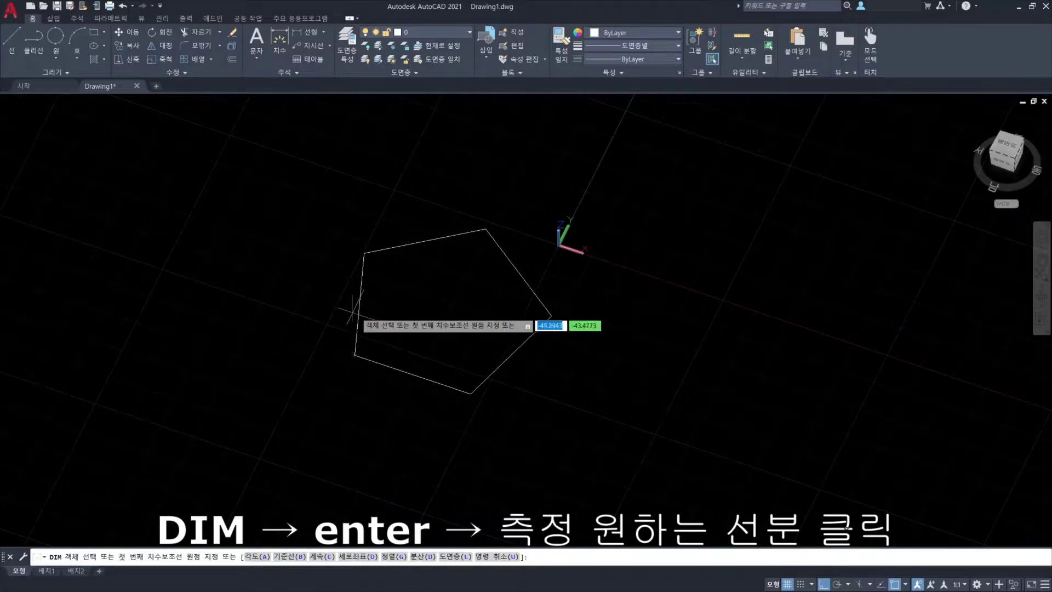
key(Return)
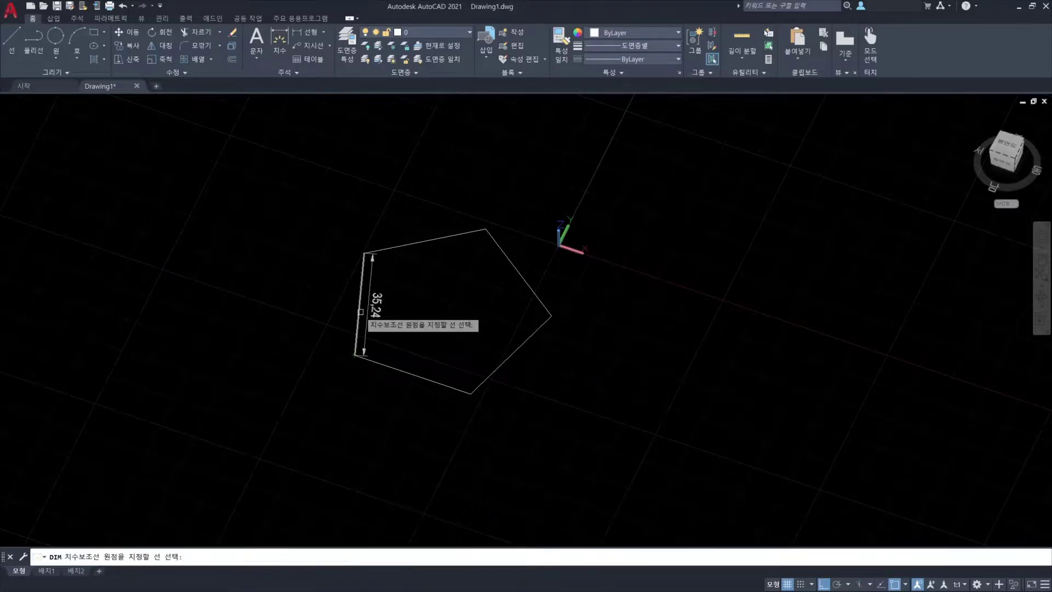
click(361, 312)
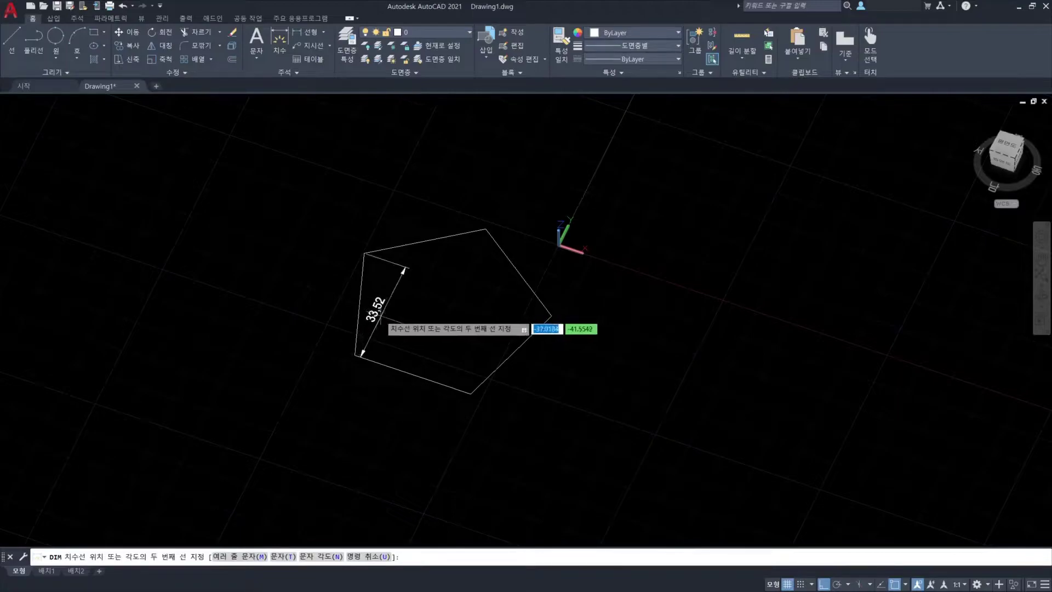
click(308, 324)
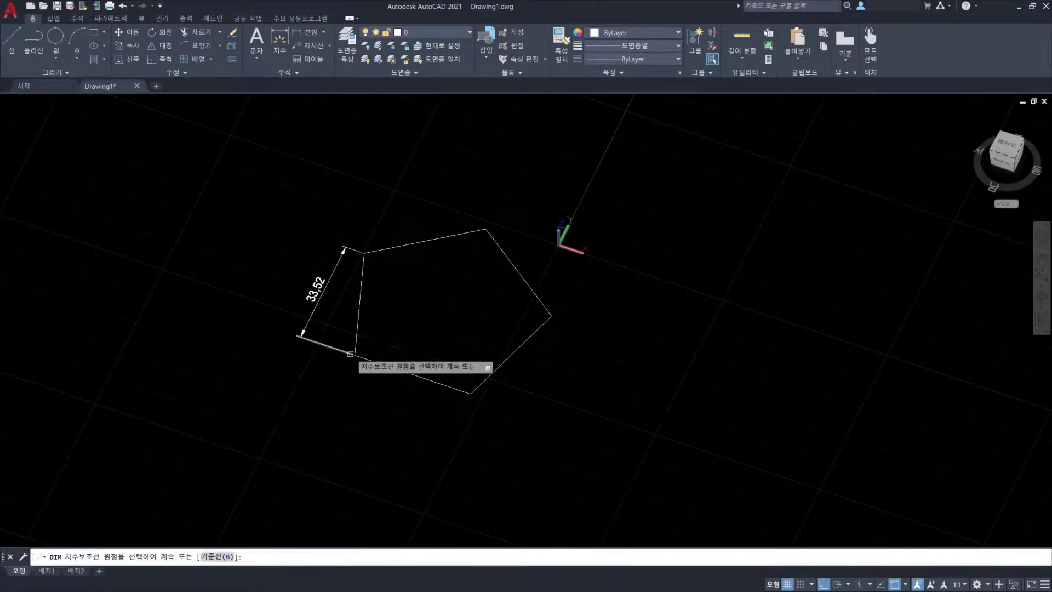
Dimension the pentagon's bottom edge between its two end vertices, placing the dimension below the edge, and end the command.
key(Return)
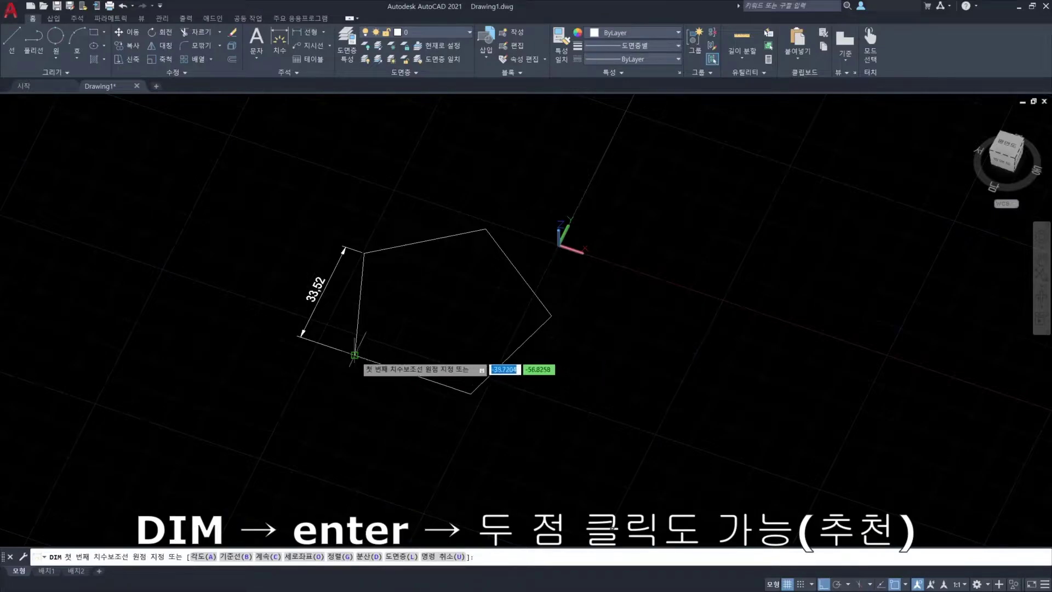
click(356, 355)
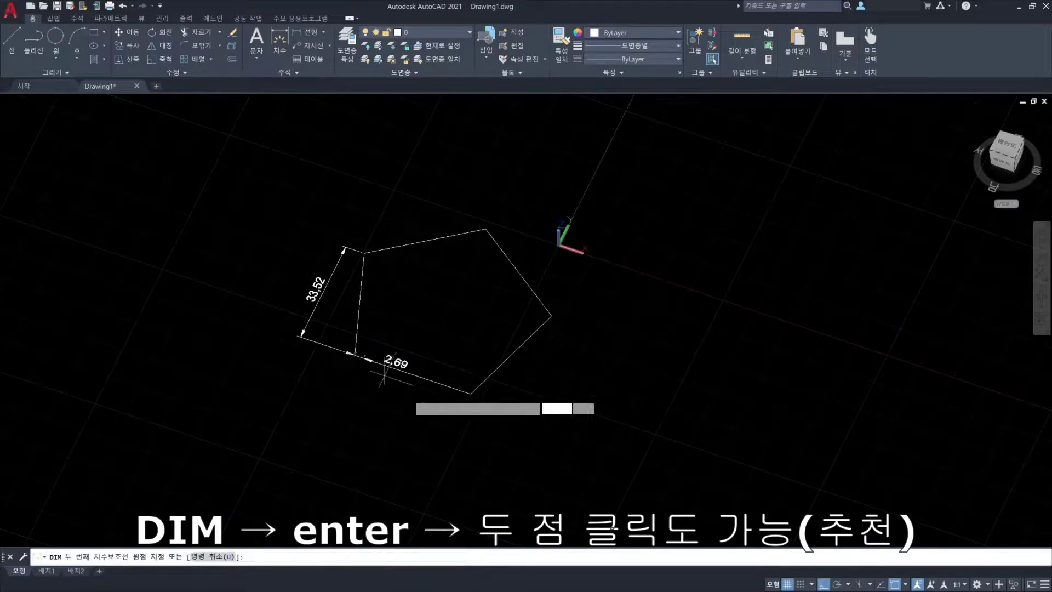
click(471, 393)
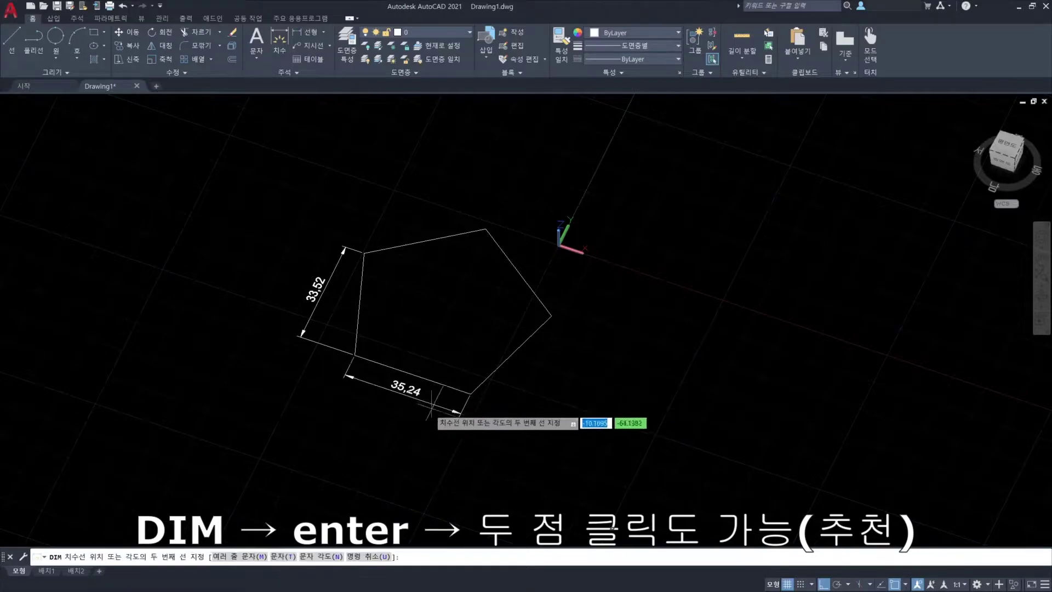
click(430, 409)
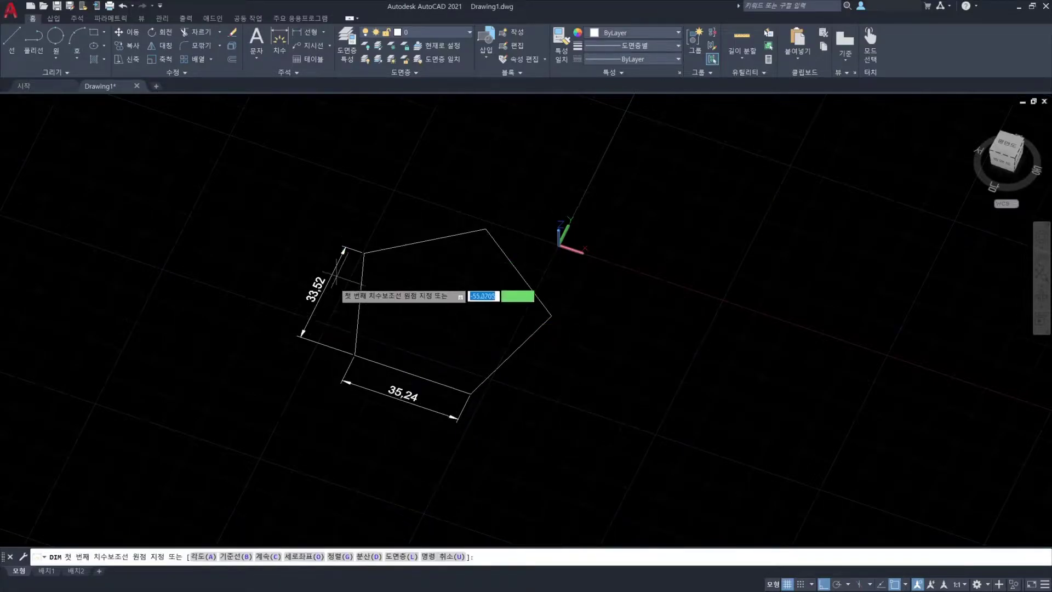
key(Escape)
Delete the dimension on the pentagon's left edge.
click(328, 300)
click(270, 265)
key(Delete)
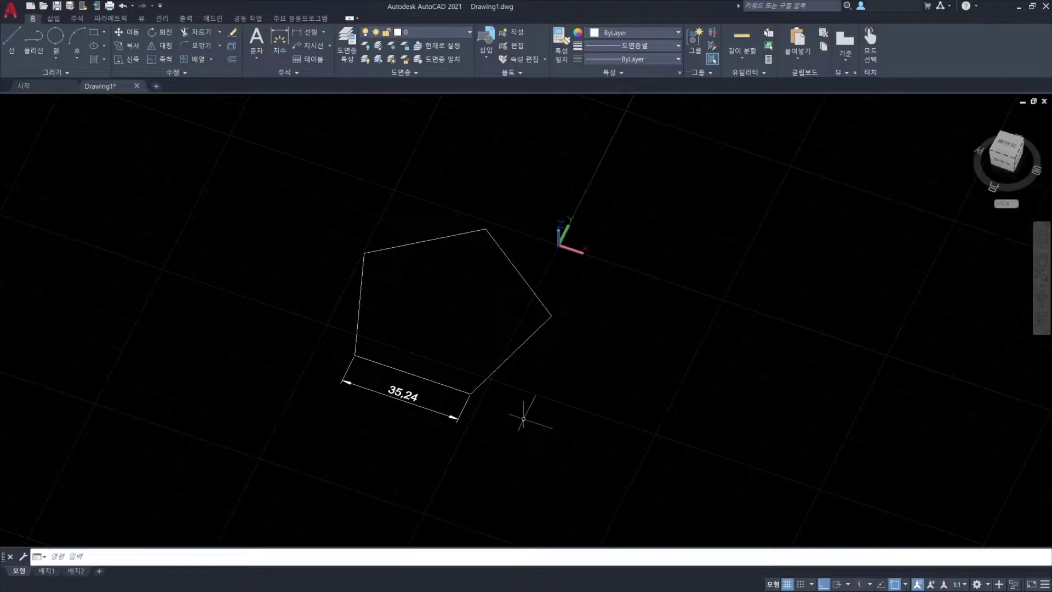
Scale the pentagon by reference from its lower-left vertex, using the bottom edge as reference length and 30 as the new length.
text(le)
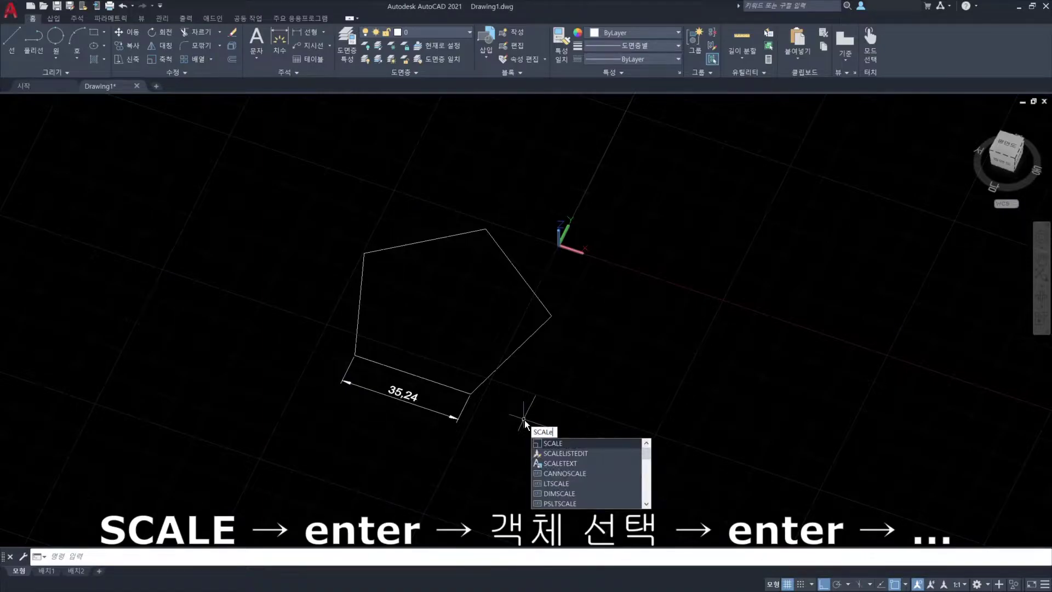
key(Return)
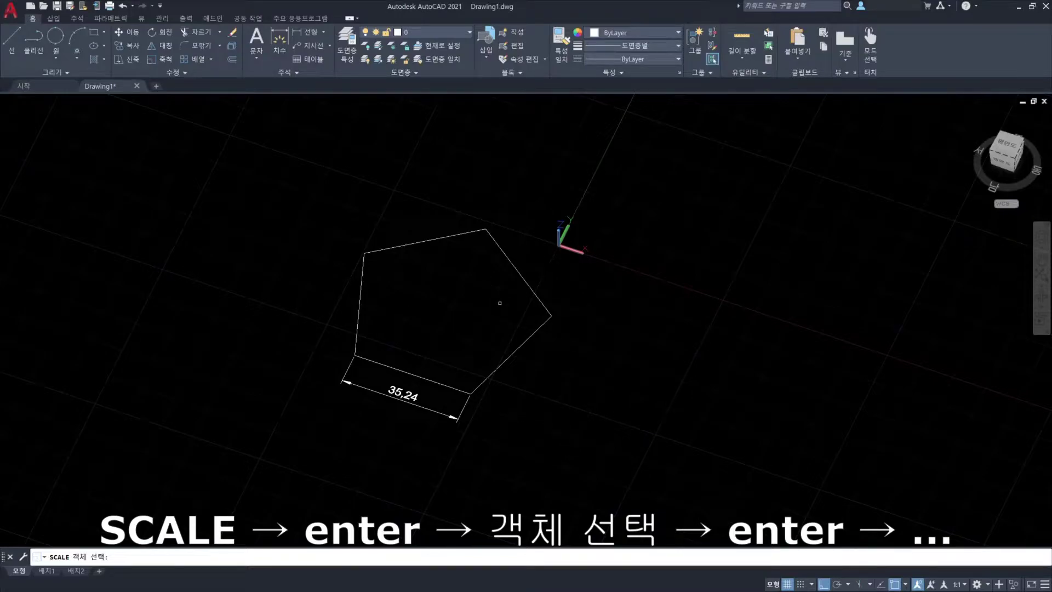
drag(545, 279, 482, 312)
key(Return)
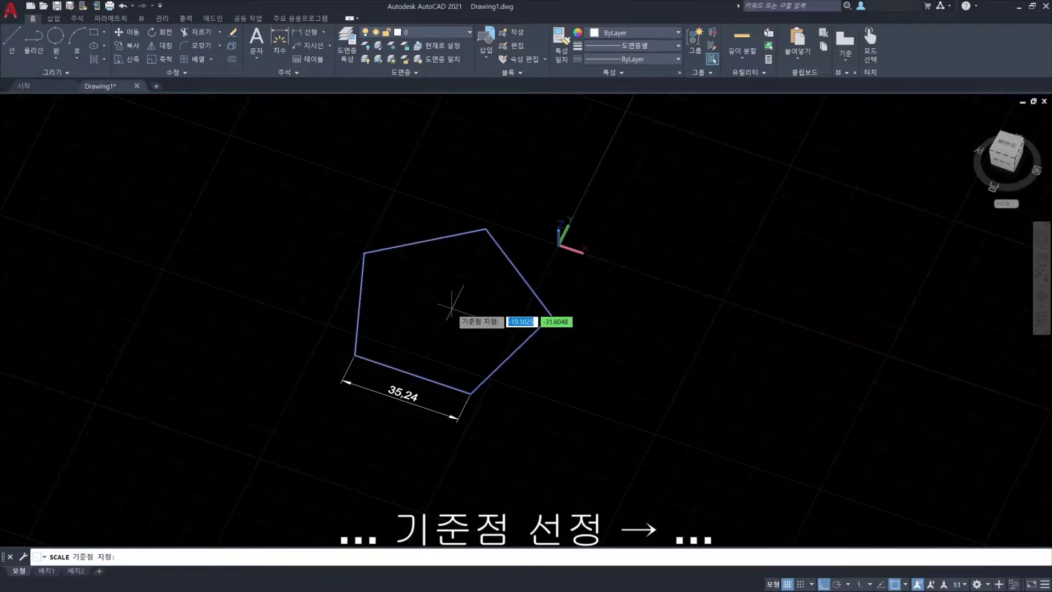
click(355, 355)
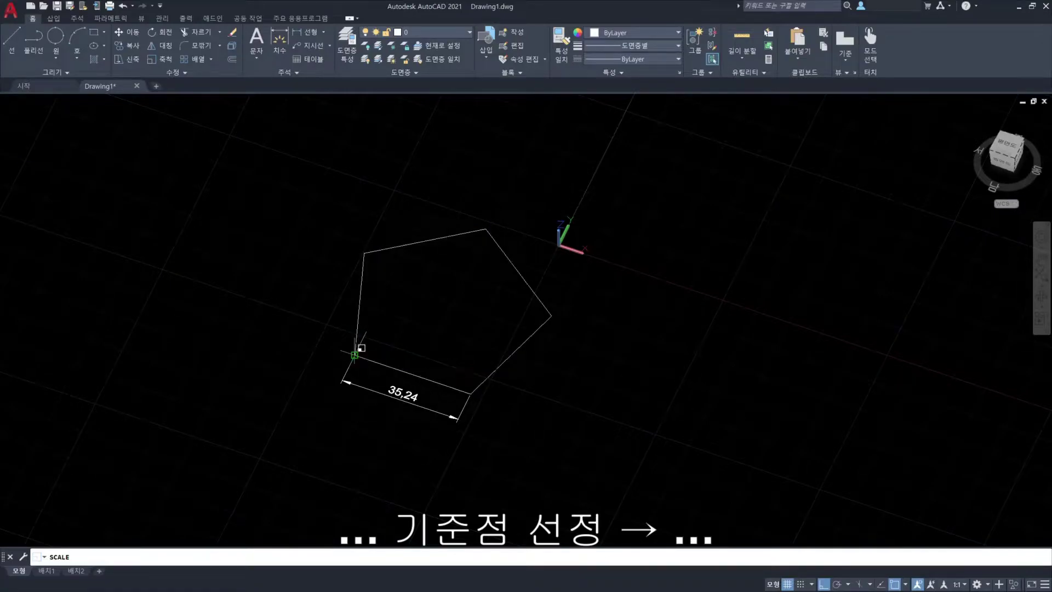
click(361, 348)
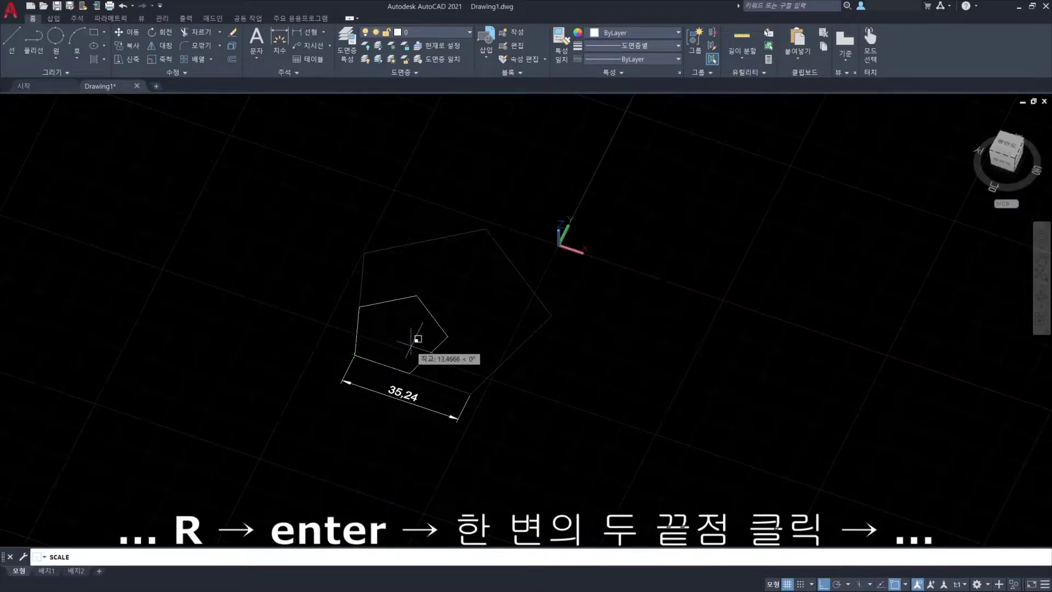
text(r)
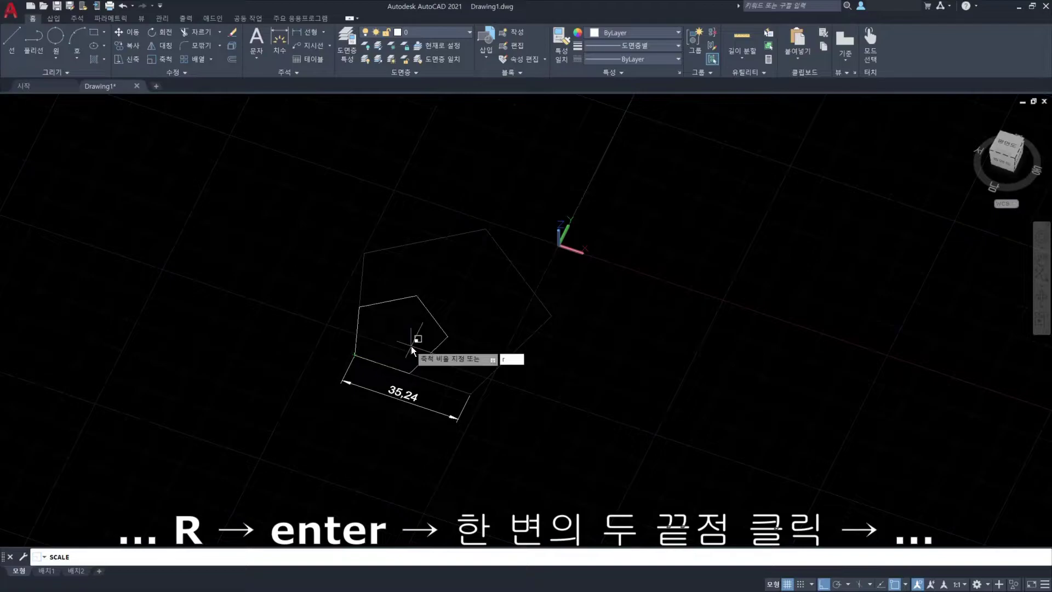
key(Return)
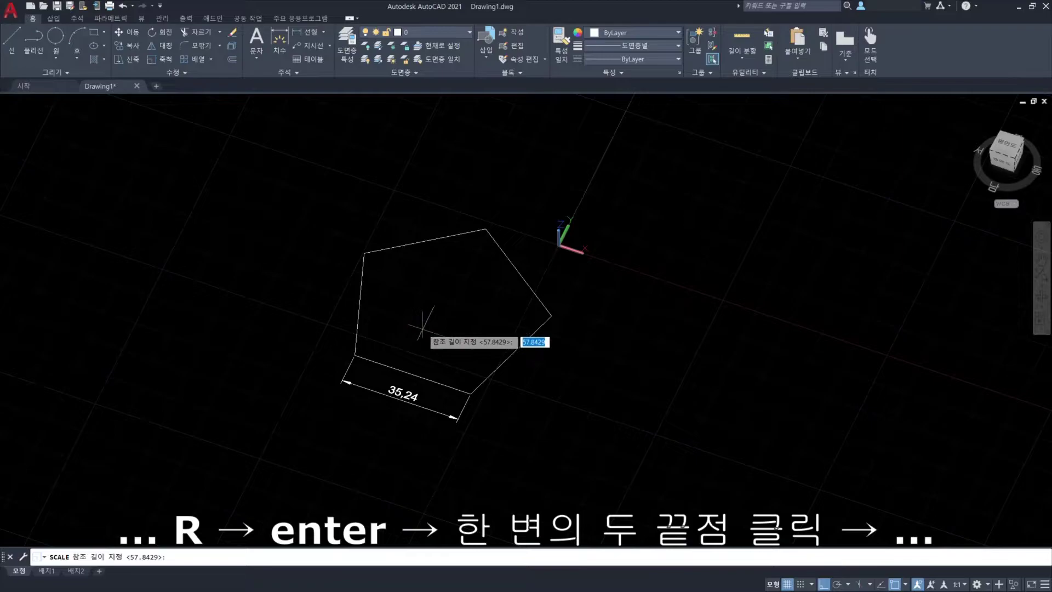
click(355, 355)
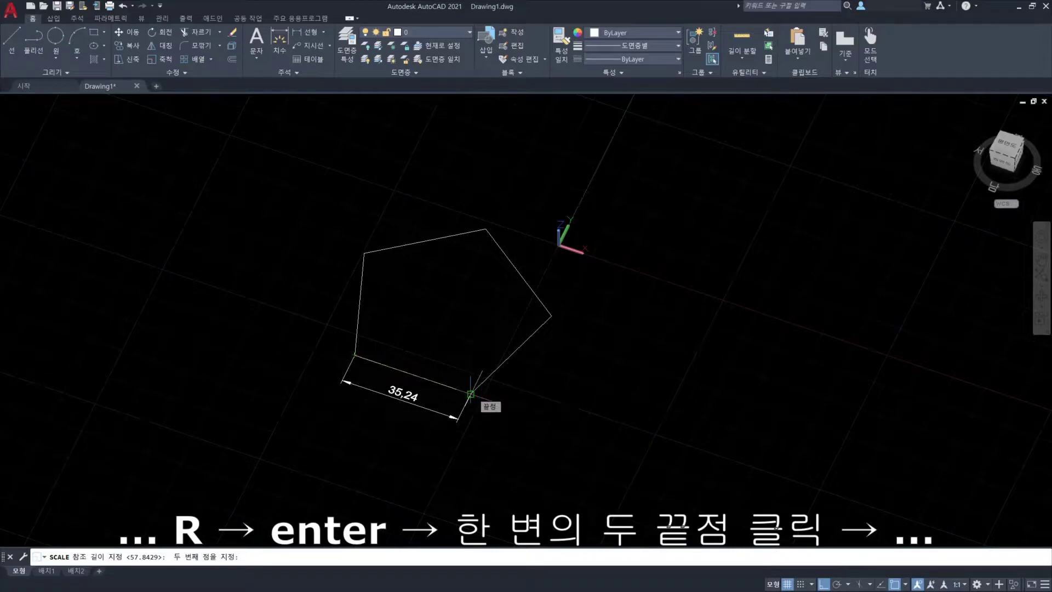
click(471, 393)
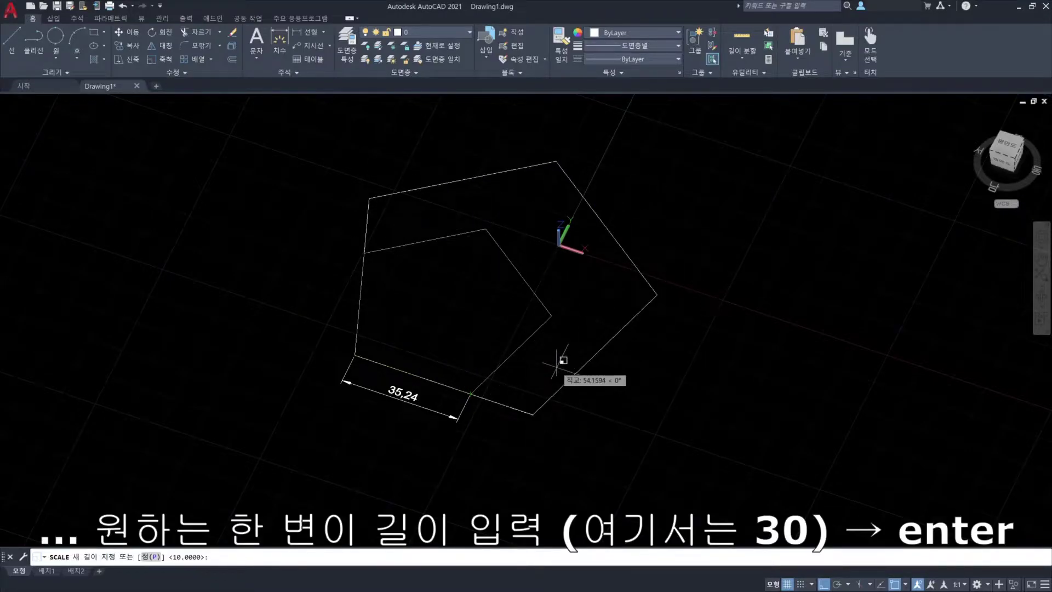
text(30)
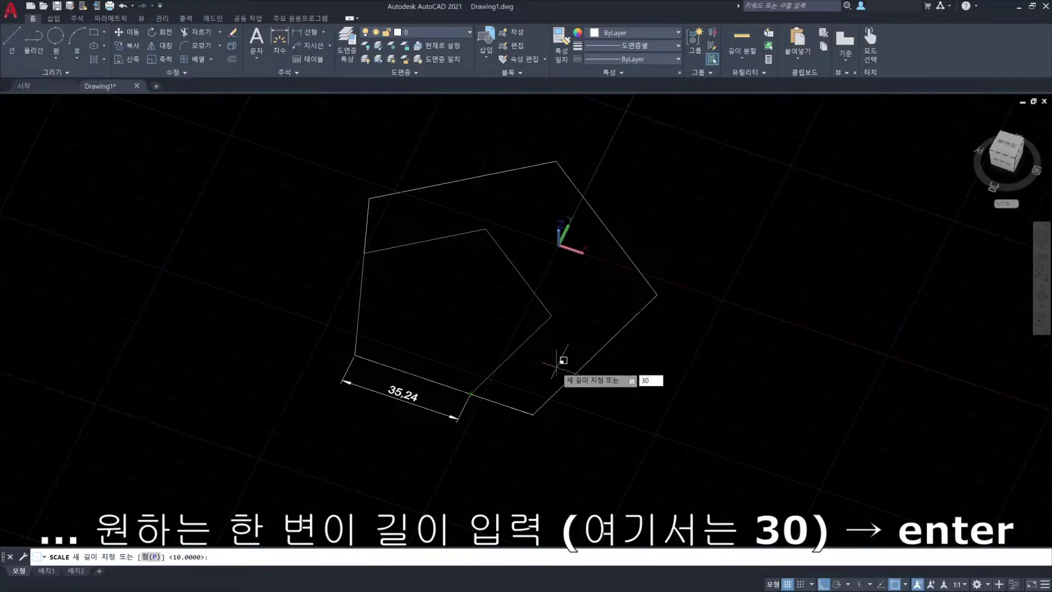
key(Return)
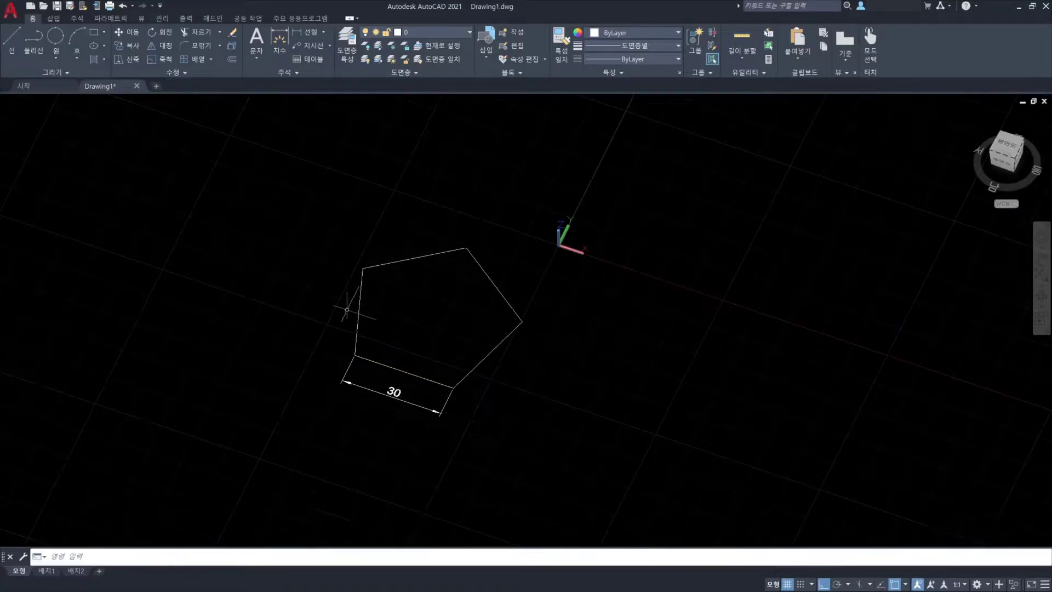
Delete the dimension below the pentagon's bottom edge.
click(408, 415)
click(358, 365)
key(Delete)
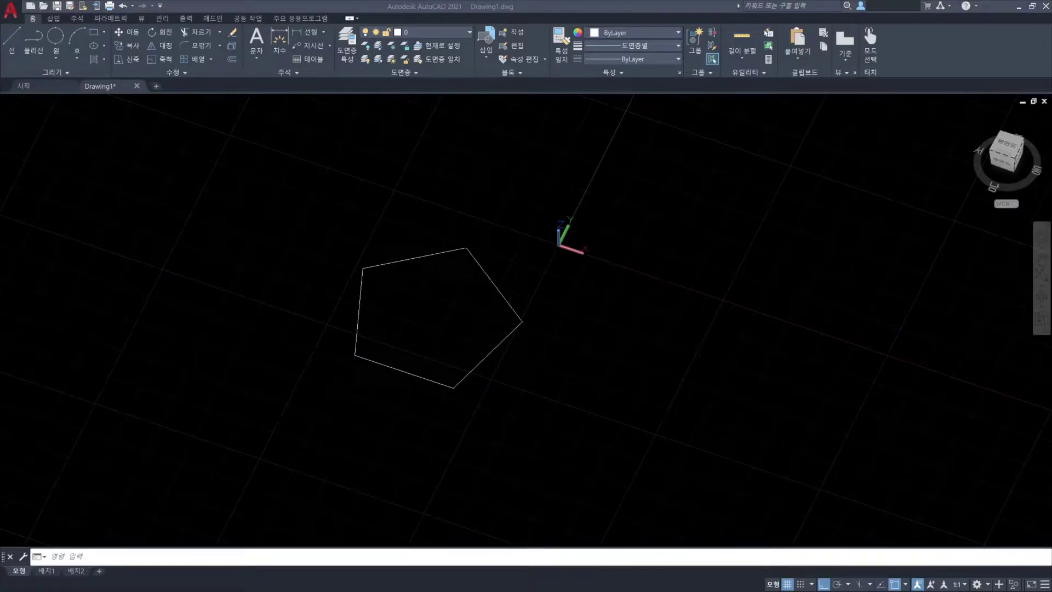
Switch to the dodecahedron picture in Paint, retrace the red triangle joining the three outer vertices, and return to AutoCAD.
key(alt+Tab)
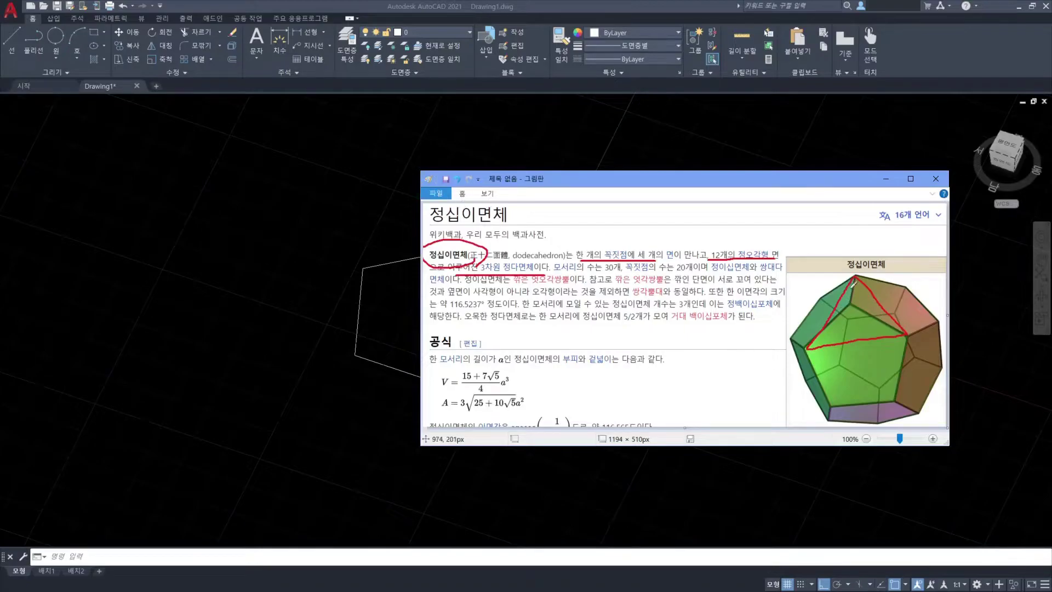
drag(856, 274, 815, 323)
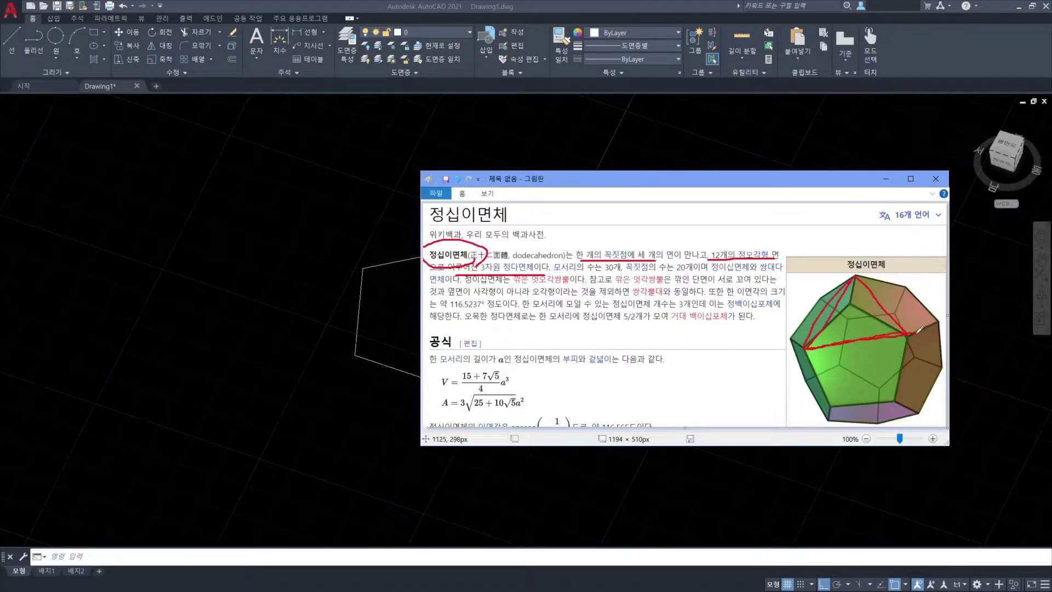
click(326, 316)
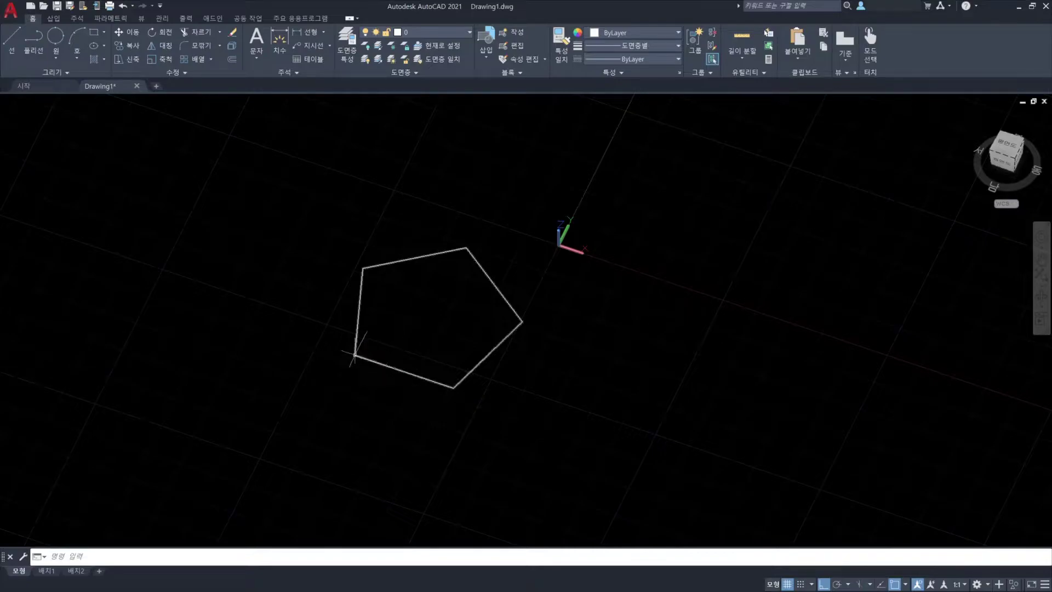
Draw a diagonal line from the pentagon's right vertex to its lower-left vertex.
text(l)
key(Return)
click(517, 317)
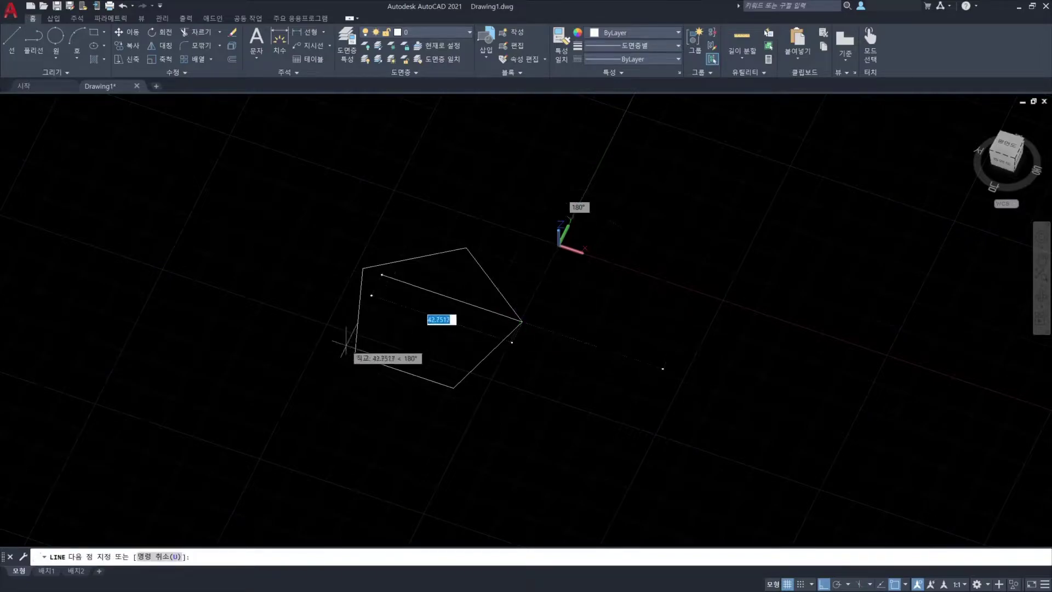
click(355, 354)
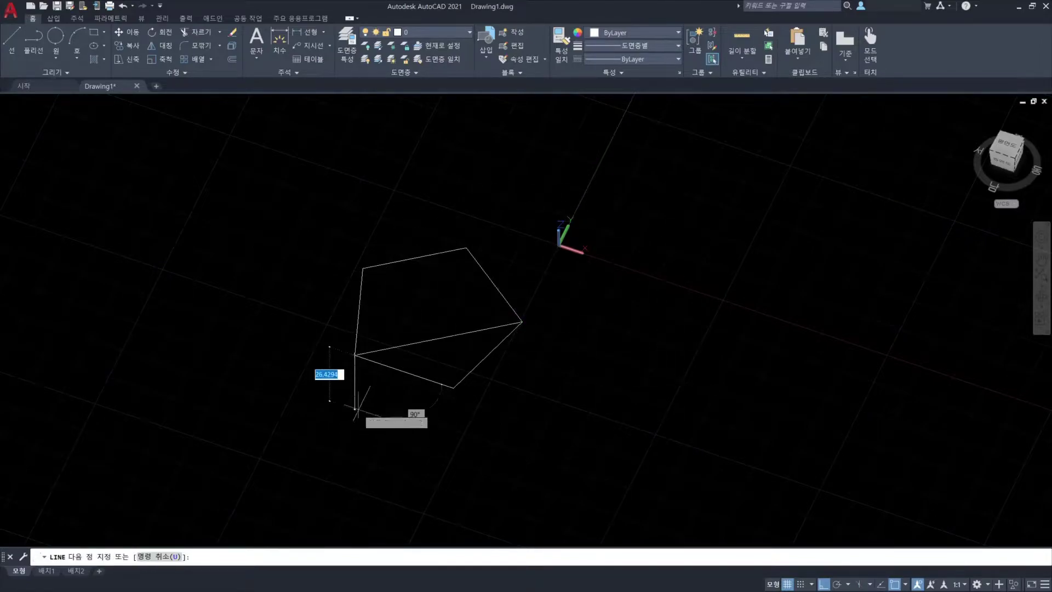
key(Escape)
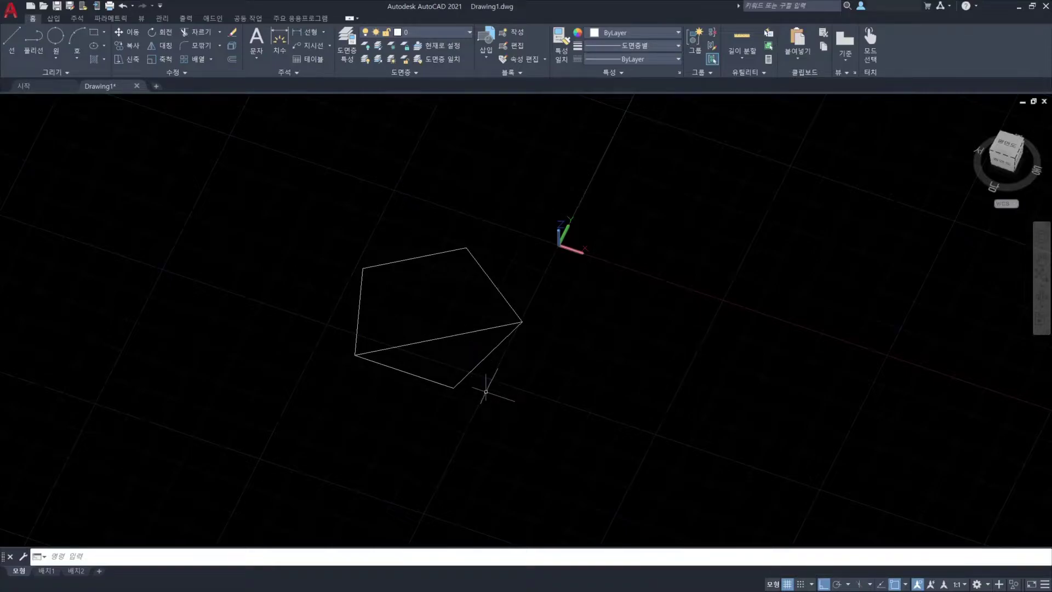
Draw a circle centred on the pentagon's lower-left vertex with its radius reaching the right vertex.
middle_drag(561, 382, 601, 387)
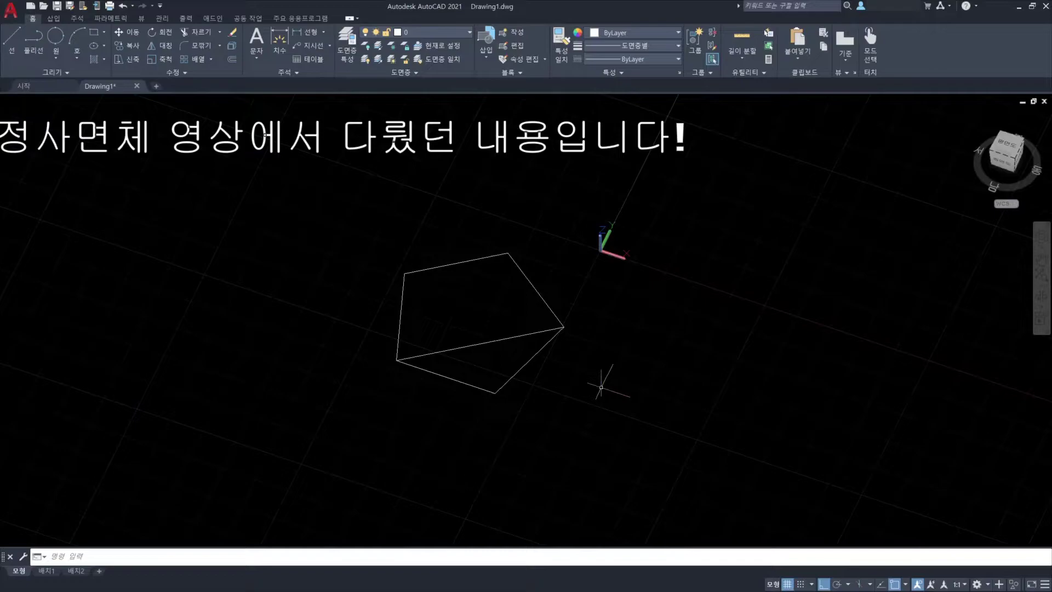
key(Return)
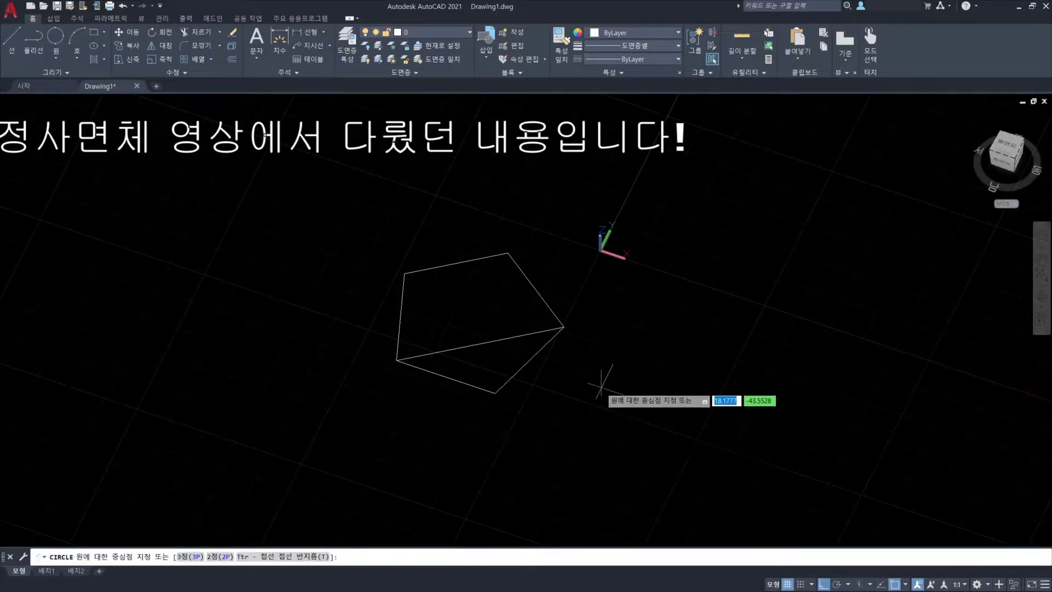
click(396, 360)
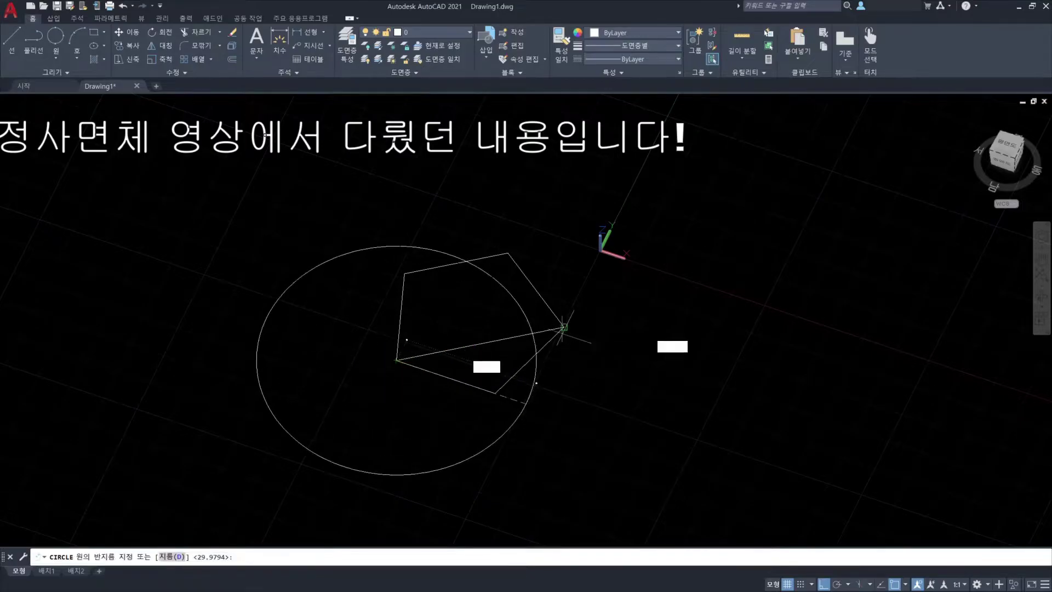
click(564, 327)
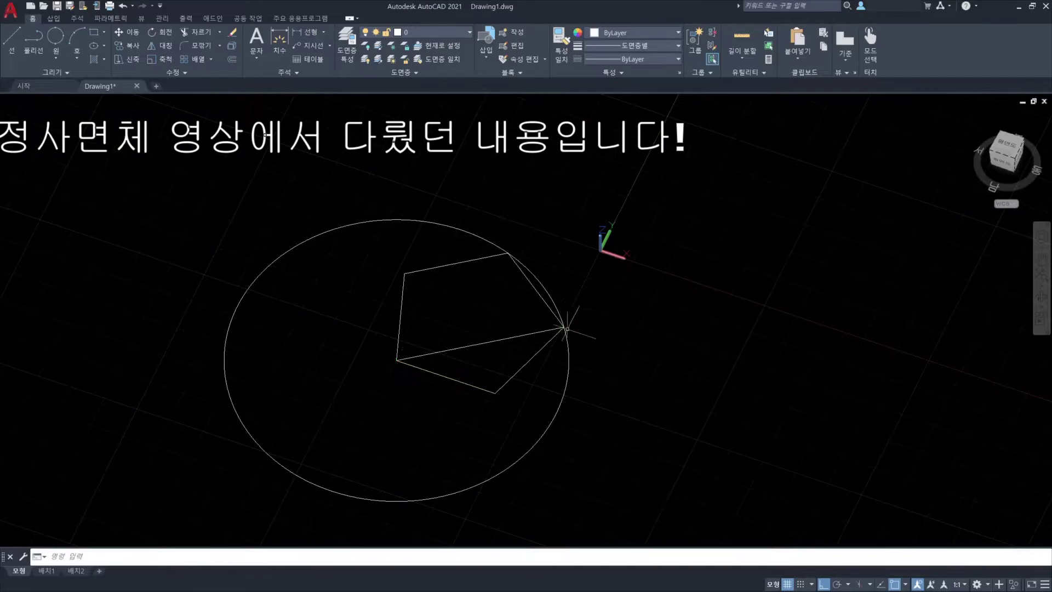
Copy the circle from its centre at the diagonal's lower-left end to the pentagon's right vertex.
click(526, 454)
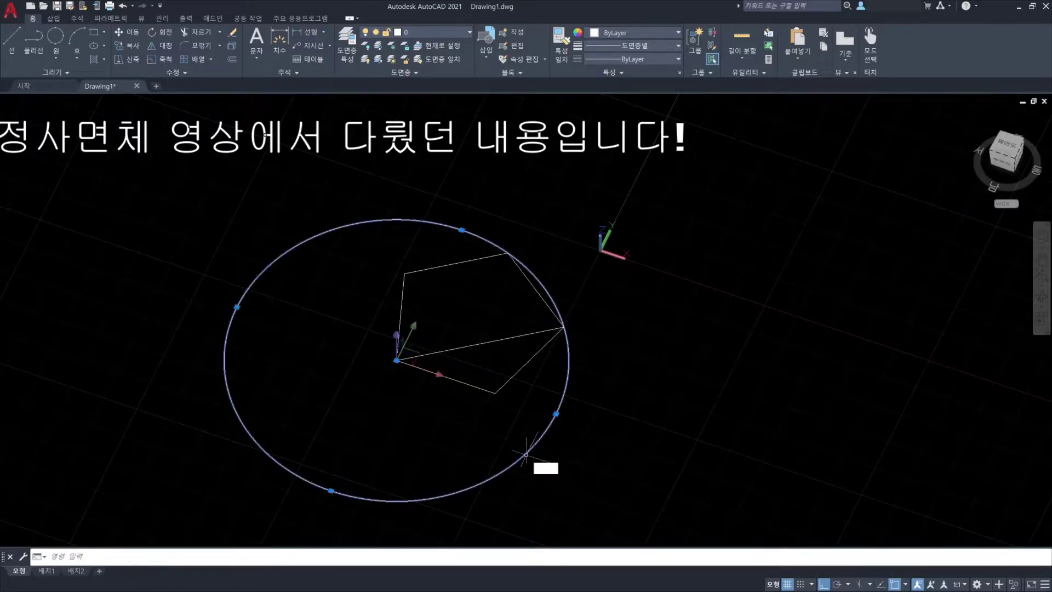
text(co)
key(Return)
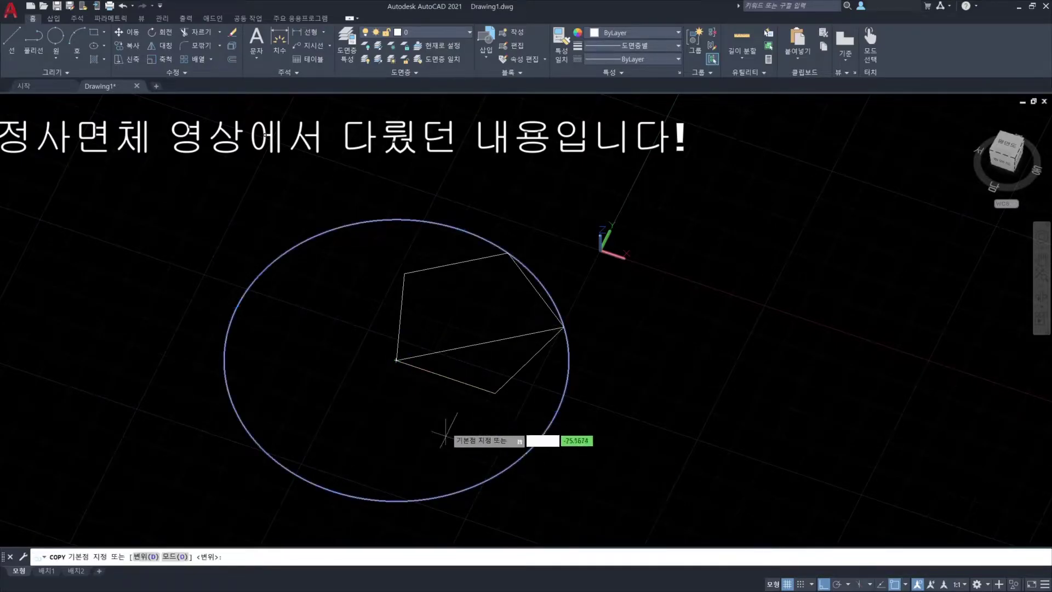
click(396, 360)
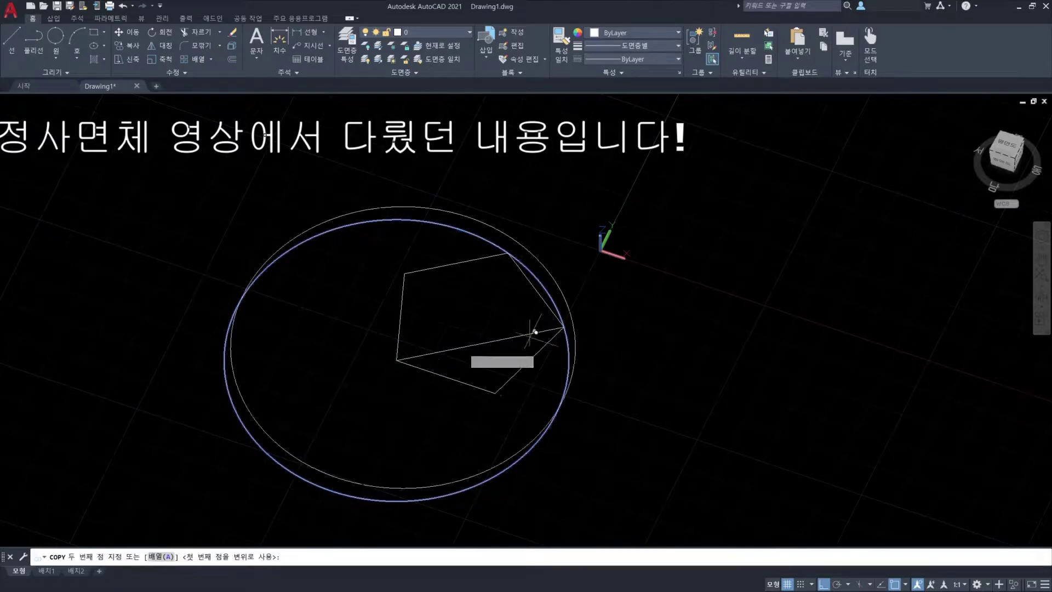
click(565, 328)
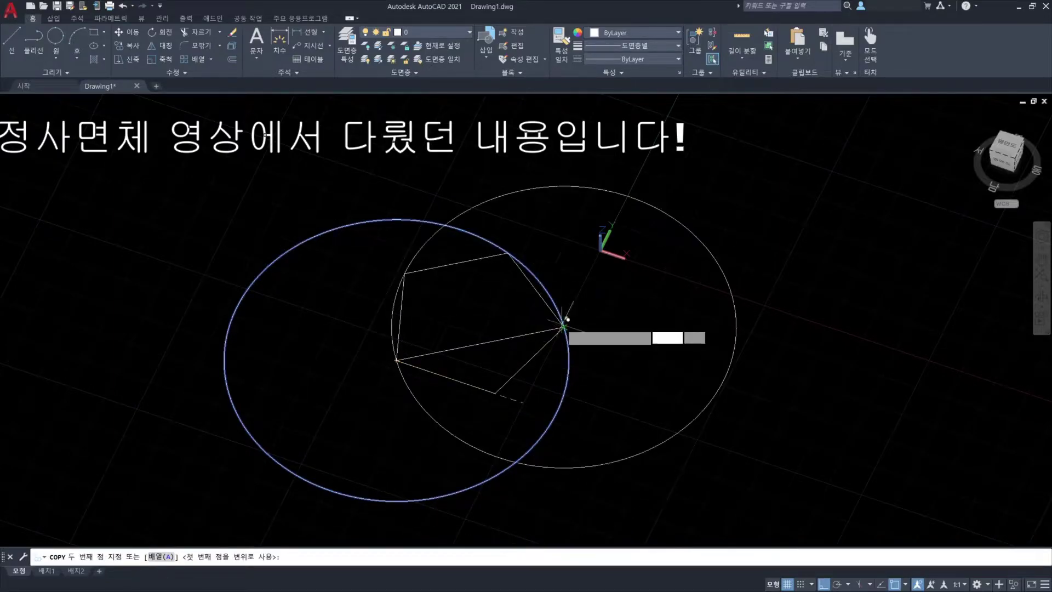
key(Return)
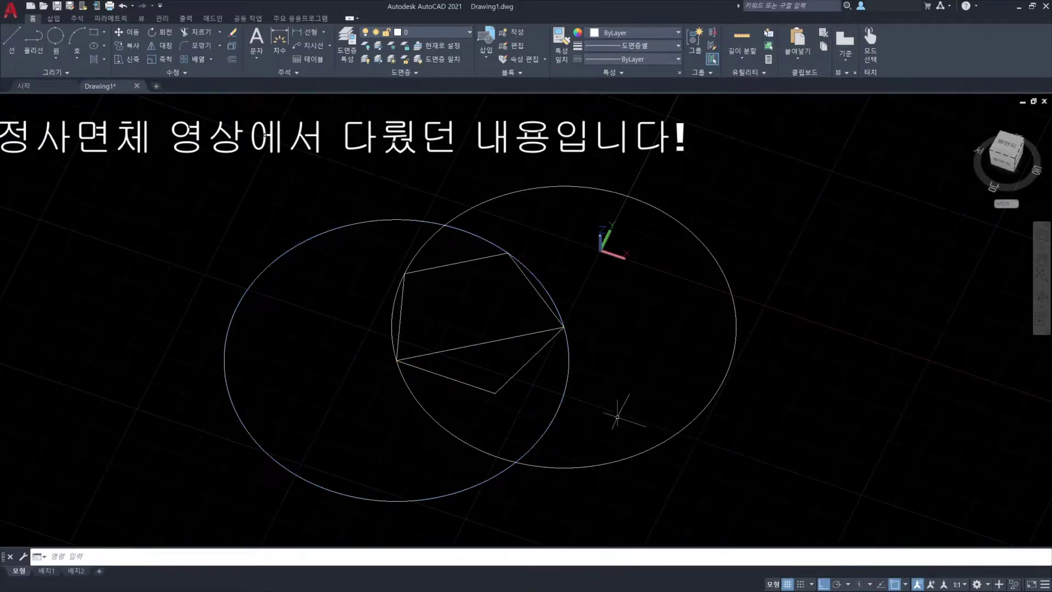
Draw two lines from the diagonal's ends to the circles' lower intersection, completing an equilateral triangle on the diagonal.
text(l)
key(Return)
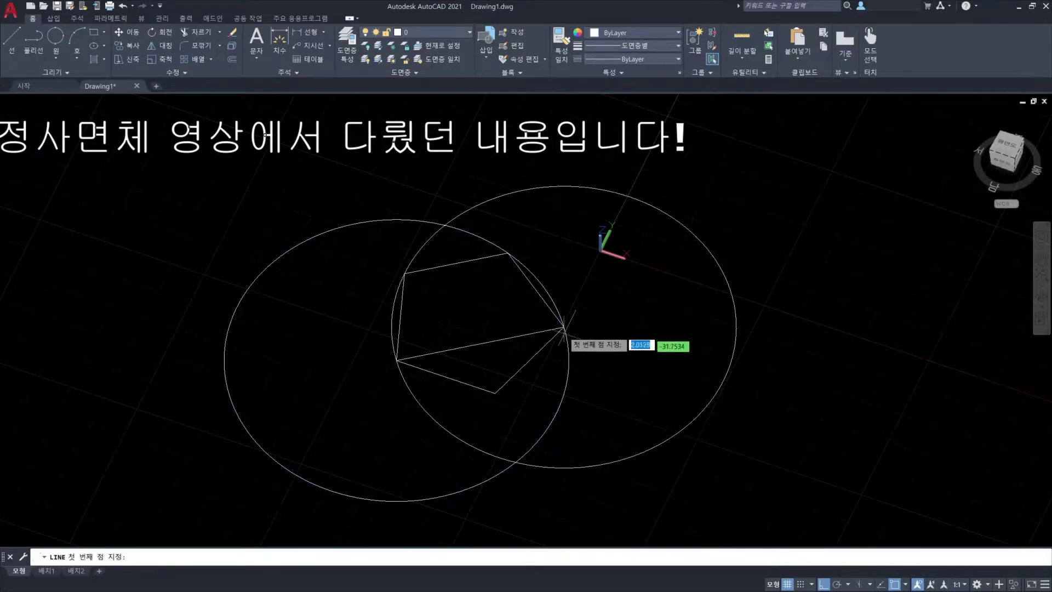
click(564, 328)
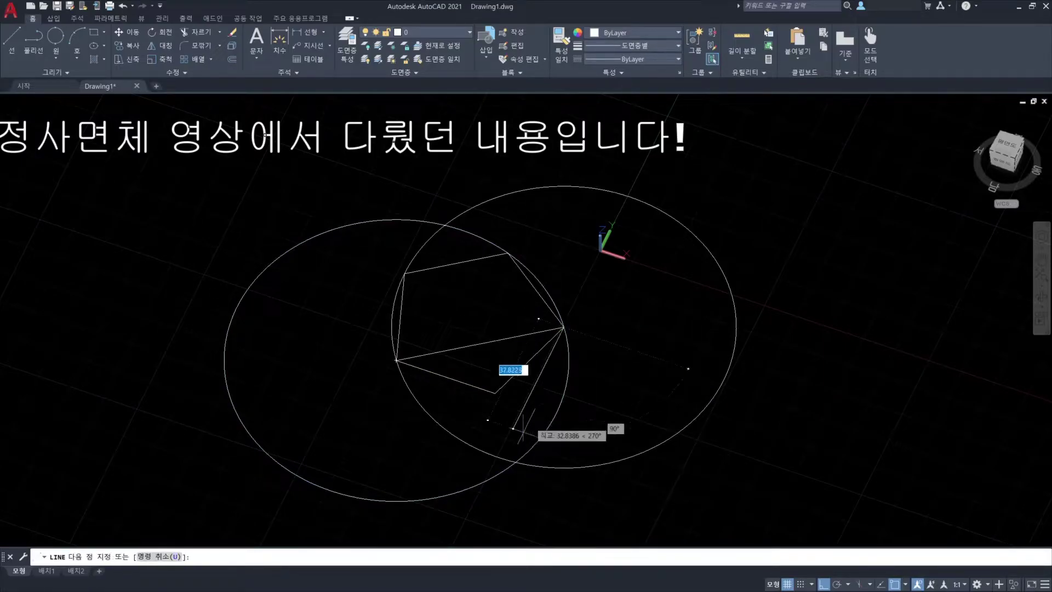
click(516, 462)
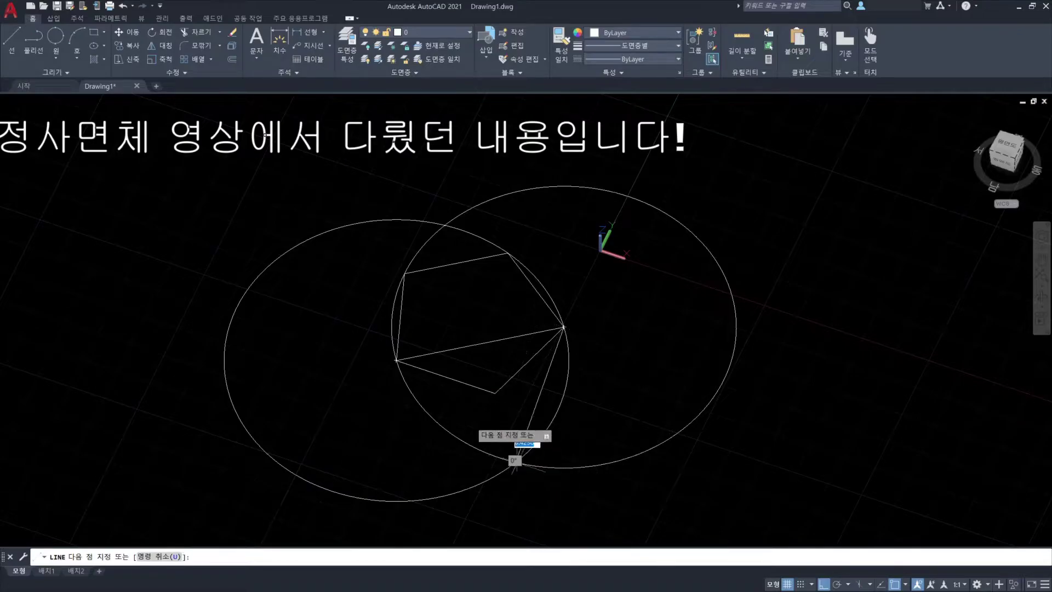
click(397, 360)
key(Return)
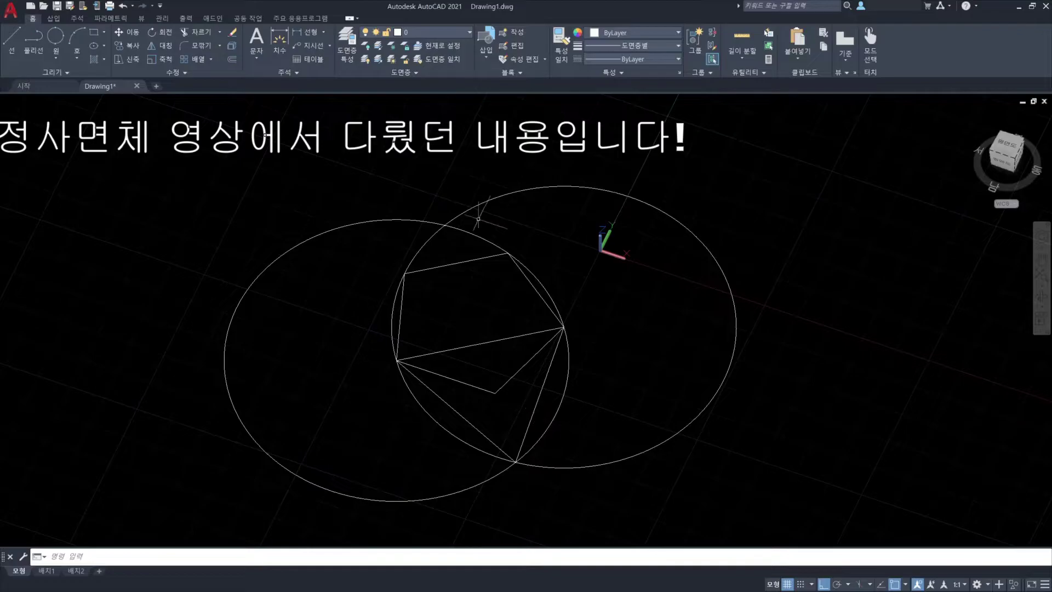
Delete both construction circles, keeping the pentagon and the triangle.
click(447, 193)
click(420, 245)
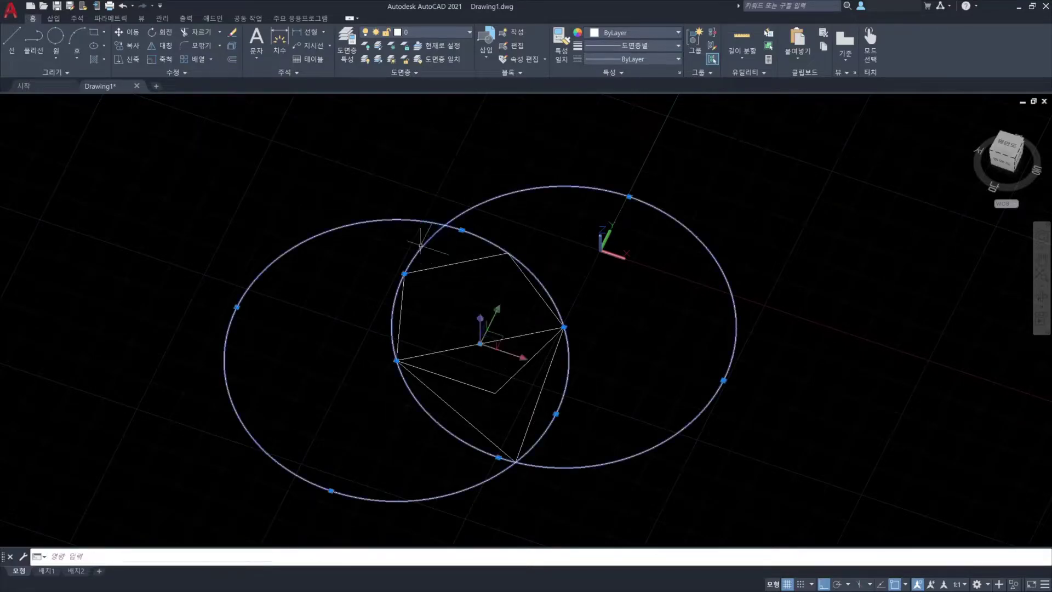
key(Delete)
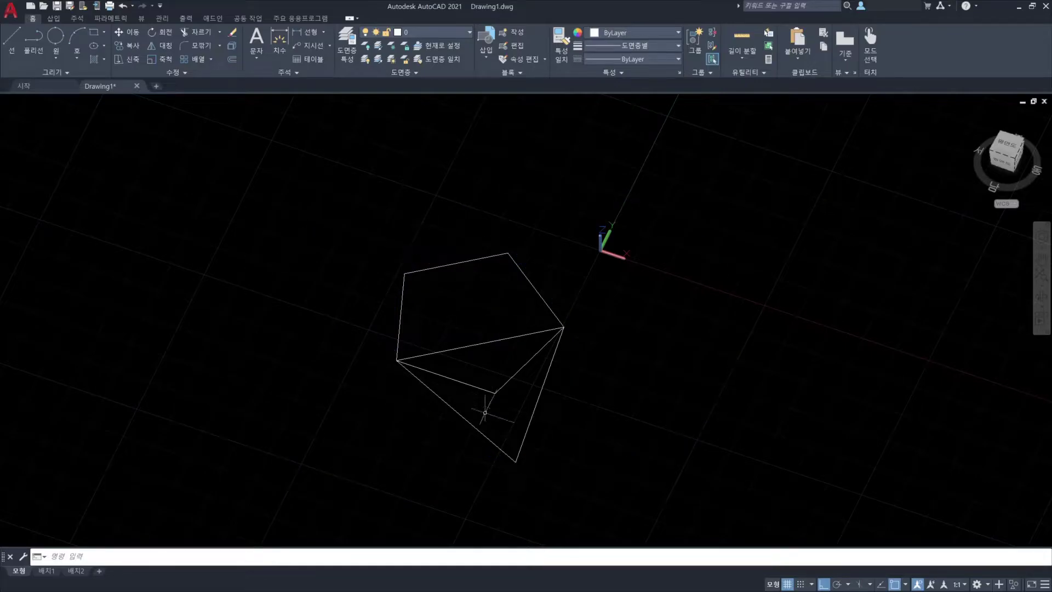
Bring up the dodecahedron reference picture in Paint and move it beside the pentagon and triangle for comparison.
middle_drag(487, 458, 429, 377)
key(alt+Tab)
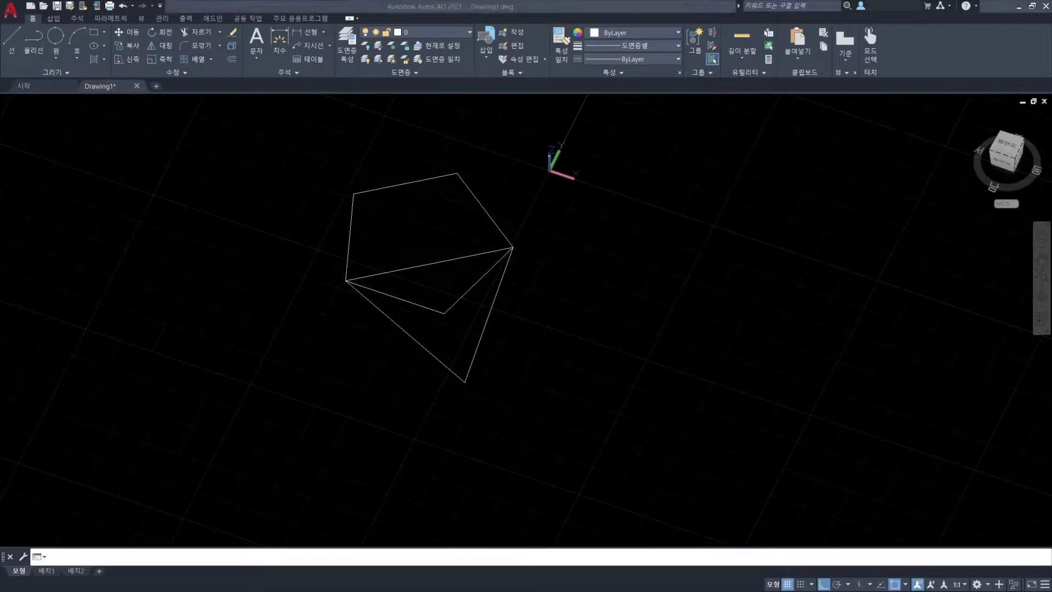
drag(575, 175, 676, 172)
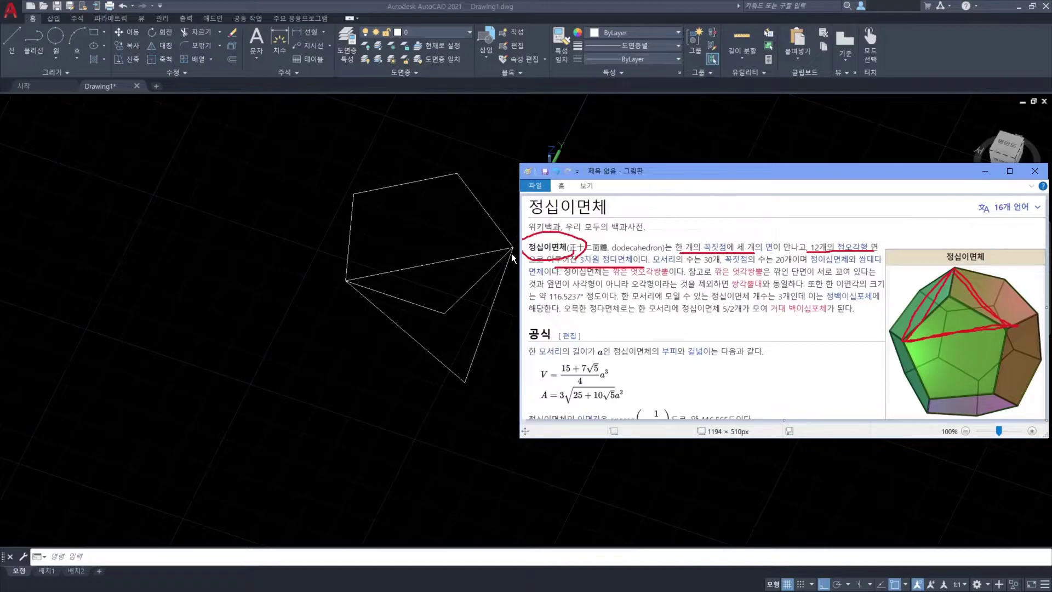
Outline the front pentagon and mark the vertex above its diagonal on the dodecahedron picture, and return to the AutoCAD drawing.
key(alt+Tab)
key(alt+Tab)
drag(956, 290, 964, 289)
mouse_move(950, 300)
mouse_down()
mouse_move(959, 267)
mouse_move(921, 286)
mouse_move(897, 321)
mouse_move(929, 393)
mouse_move(970, 399)
mouse_move(1009, 328)
mouse_move(953, 299)
mouse_up()
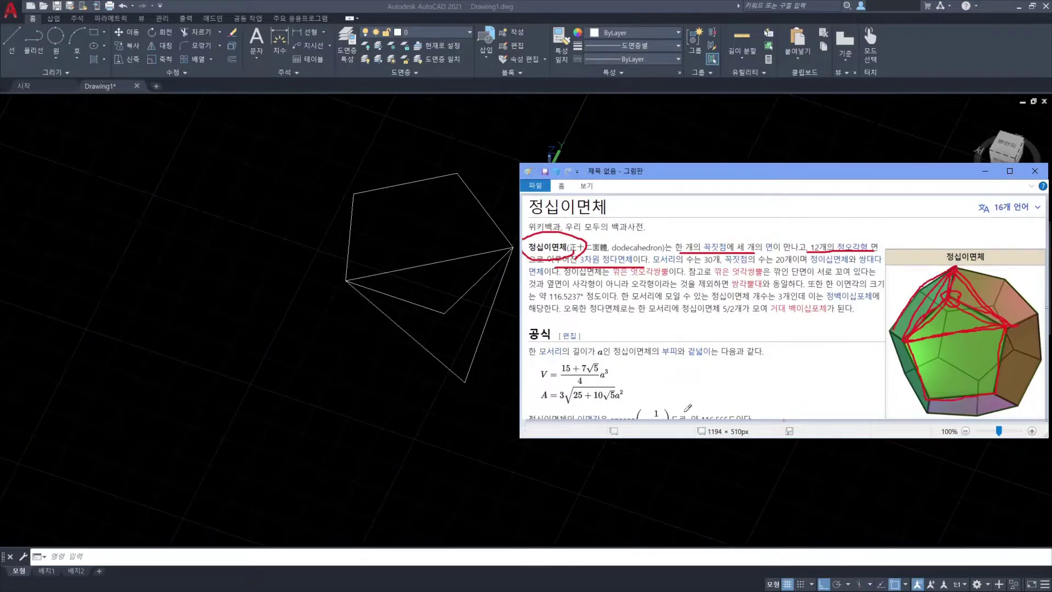
click(472, 384)
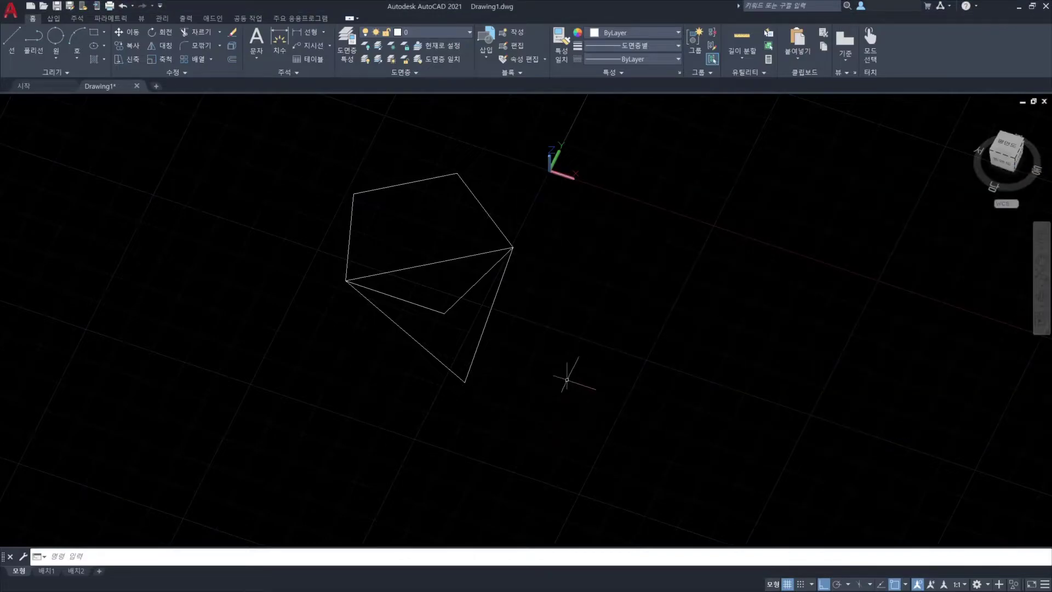
Create a sphere centred on the pentagon's right vertex, with its radius reaching the pentagon's lower vertex inside the triangle.
text(SPHERE)
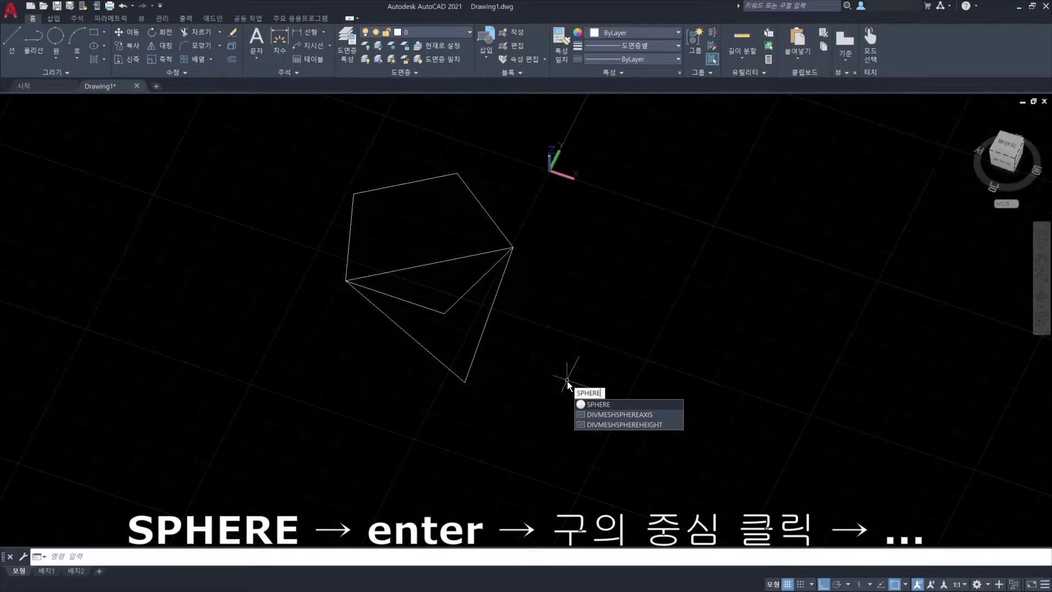
key(Return)
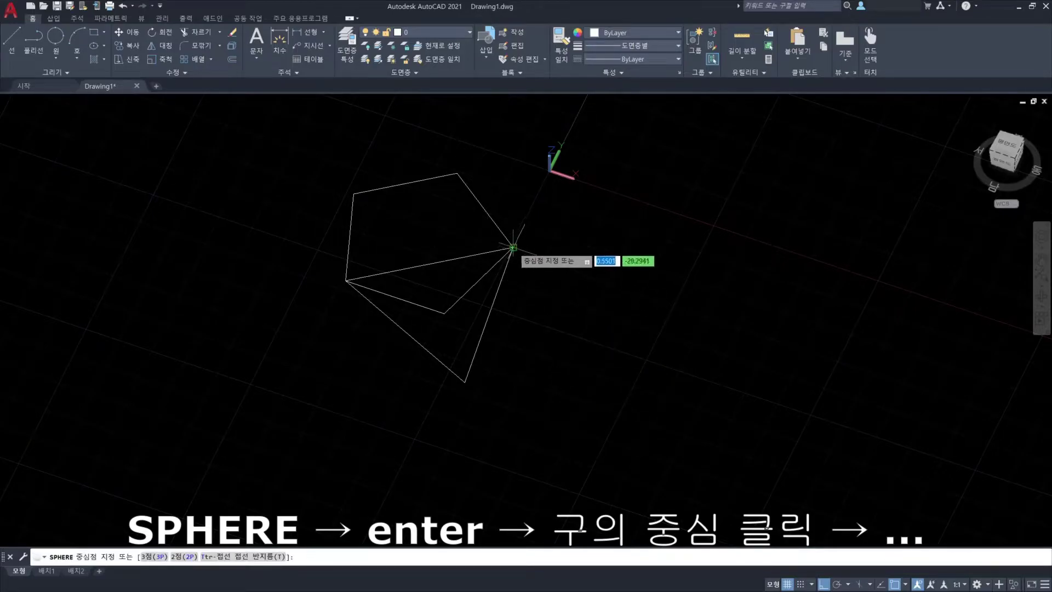
click(513, 247)
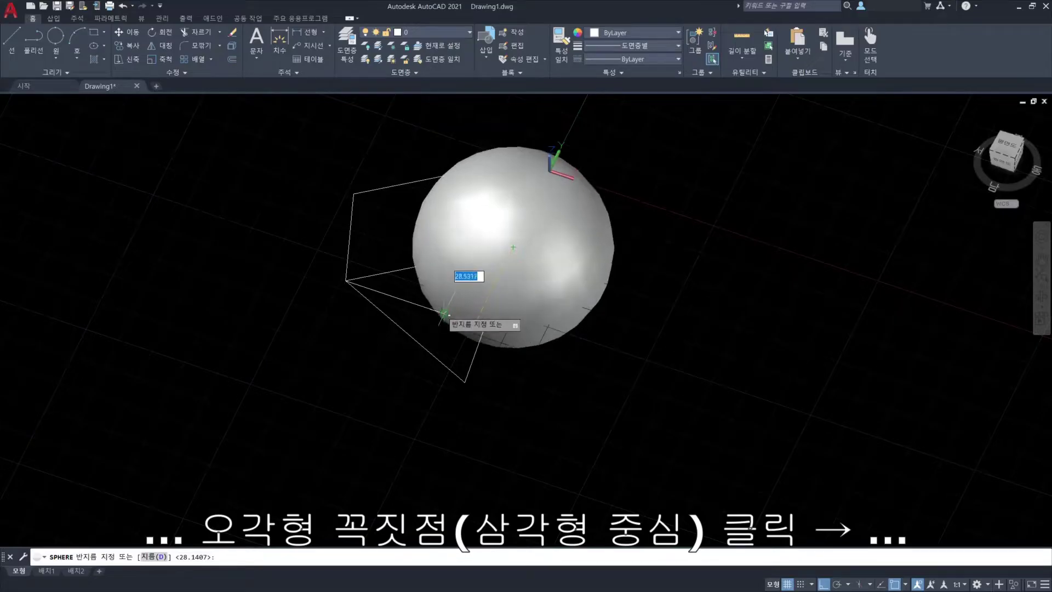
click(444, 313)
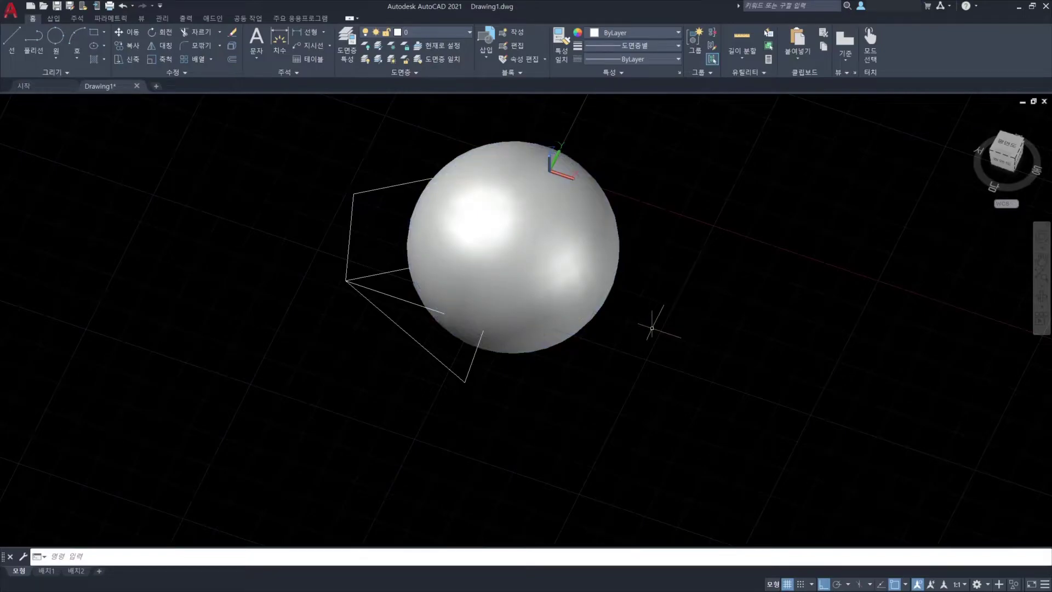
Change the shade mode to X-ray.
text(sha)
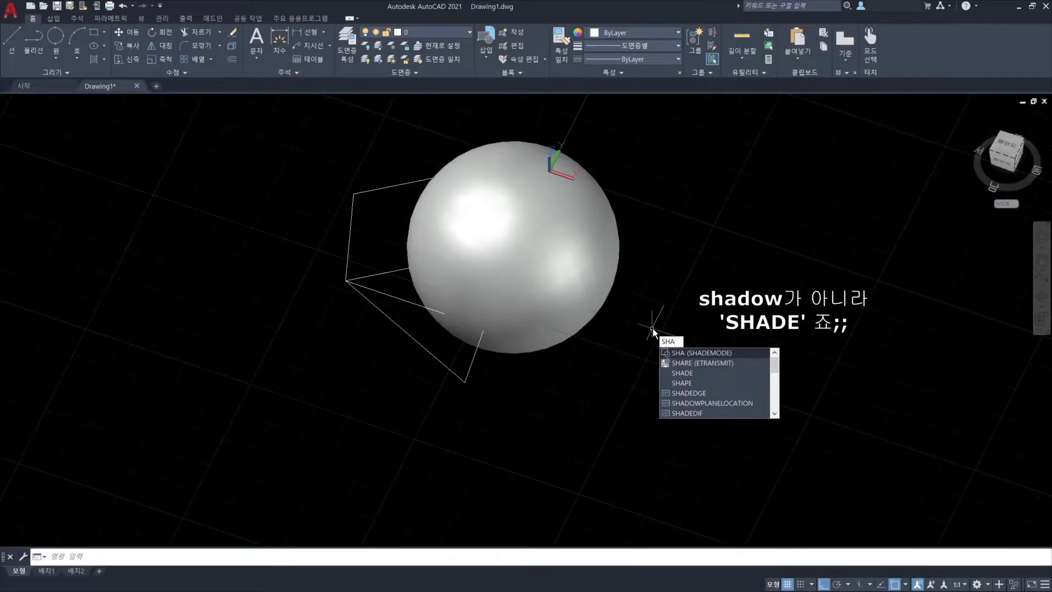
key(Return)
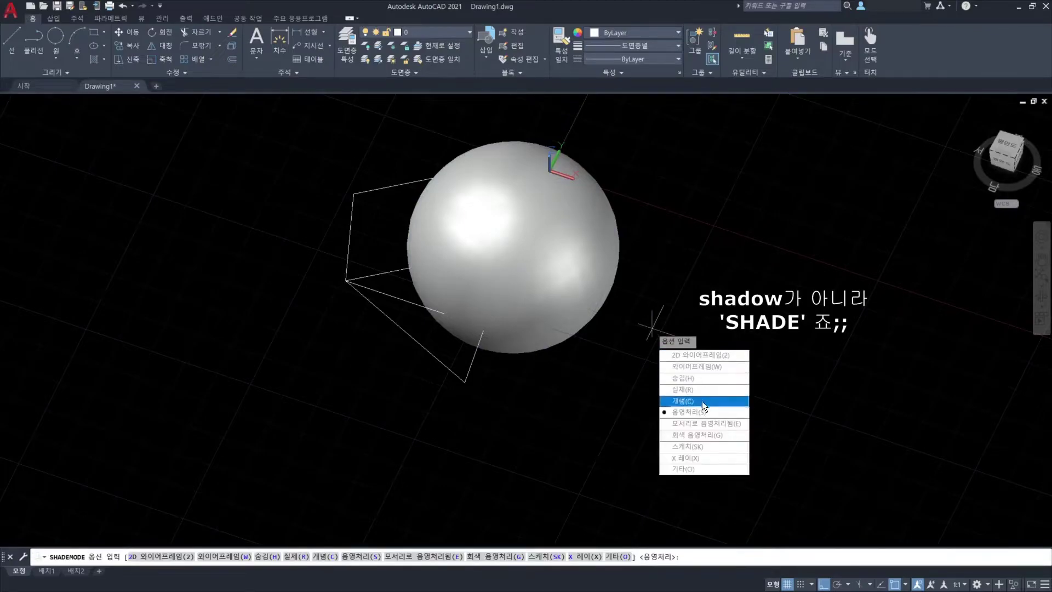
click(699, 457)
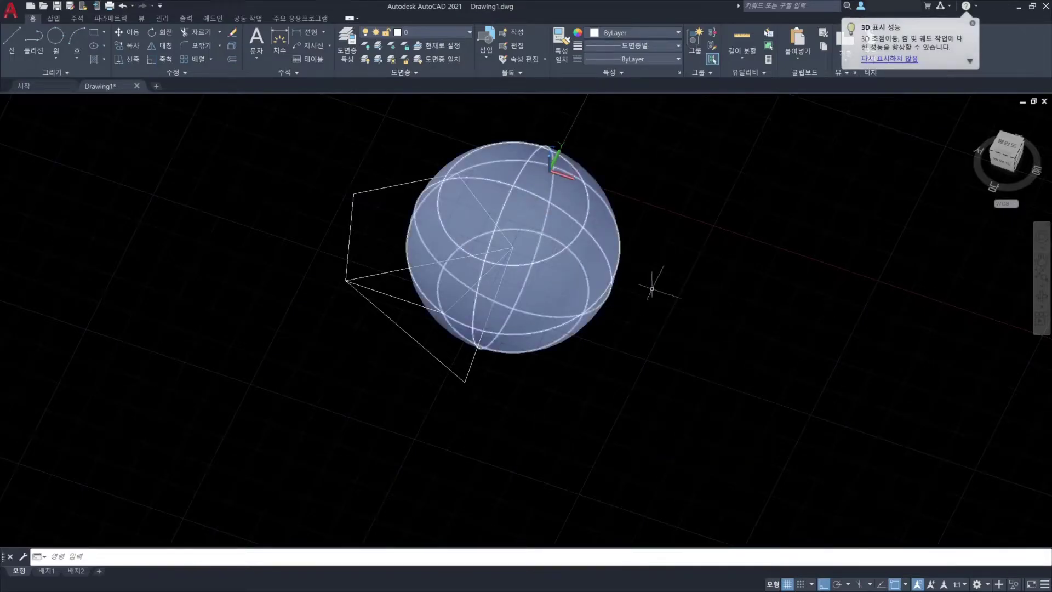
Copy the sphere from its centre to the other two corners of the equilateral triangle.
click(672, 218)
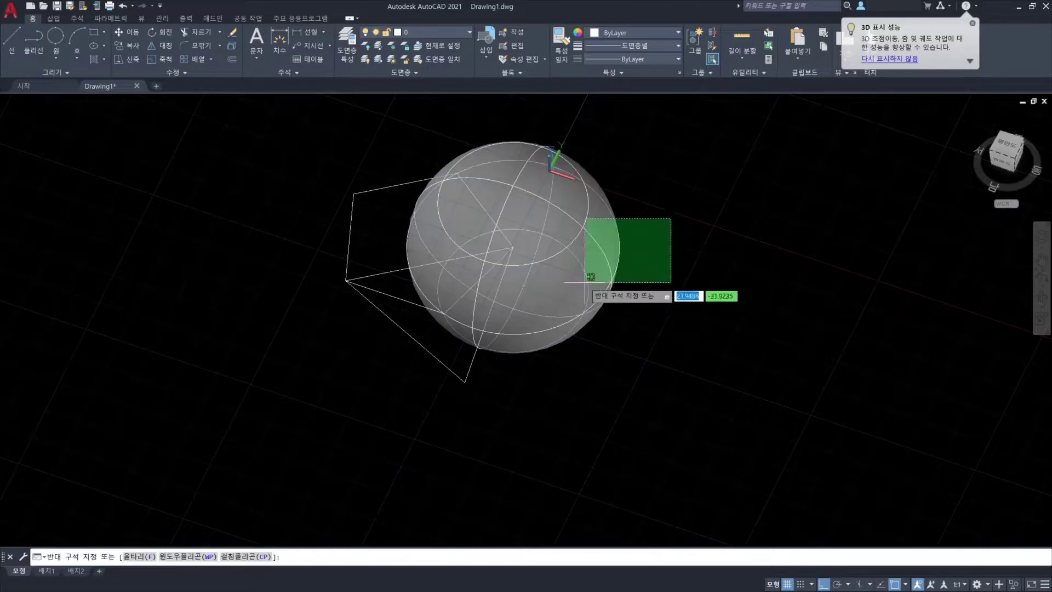
click(587, 293)
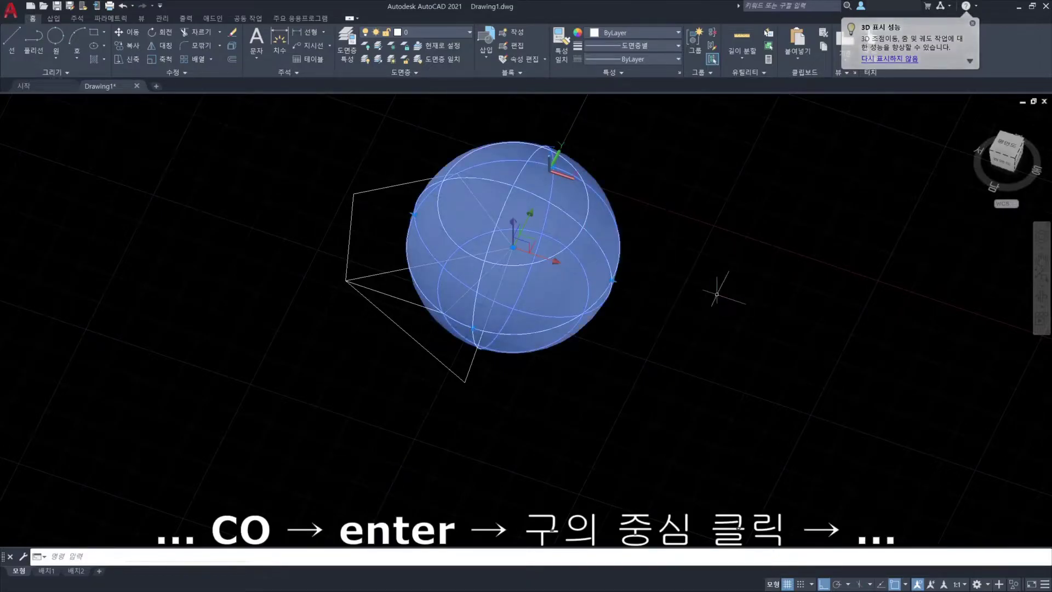
text(co)
key(Return)
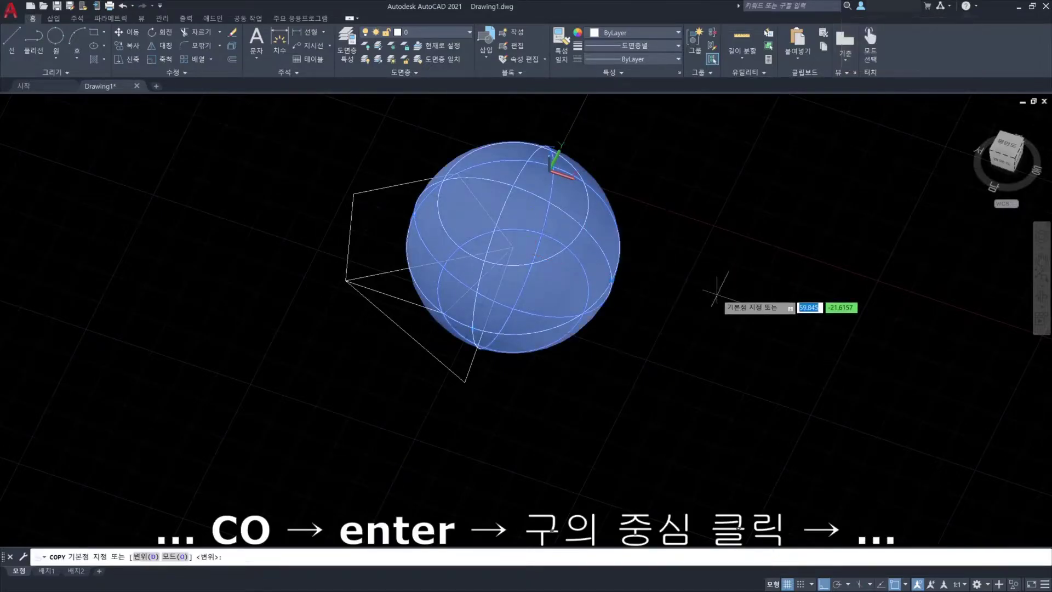
click(513, 247)
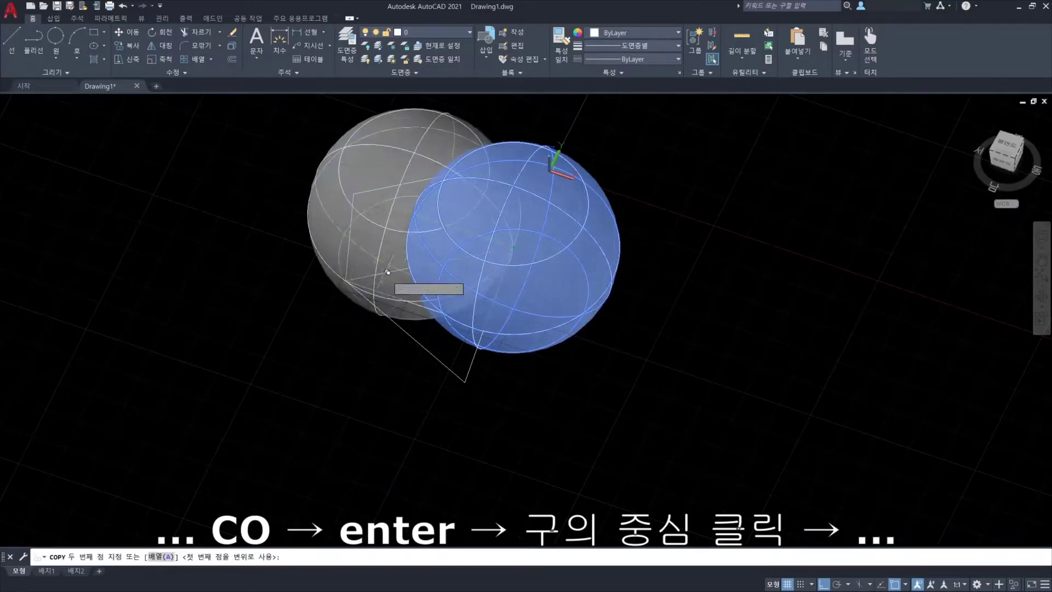
click(360, 281)
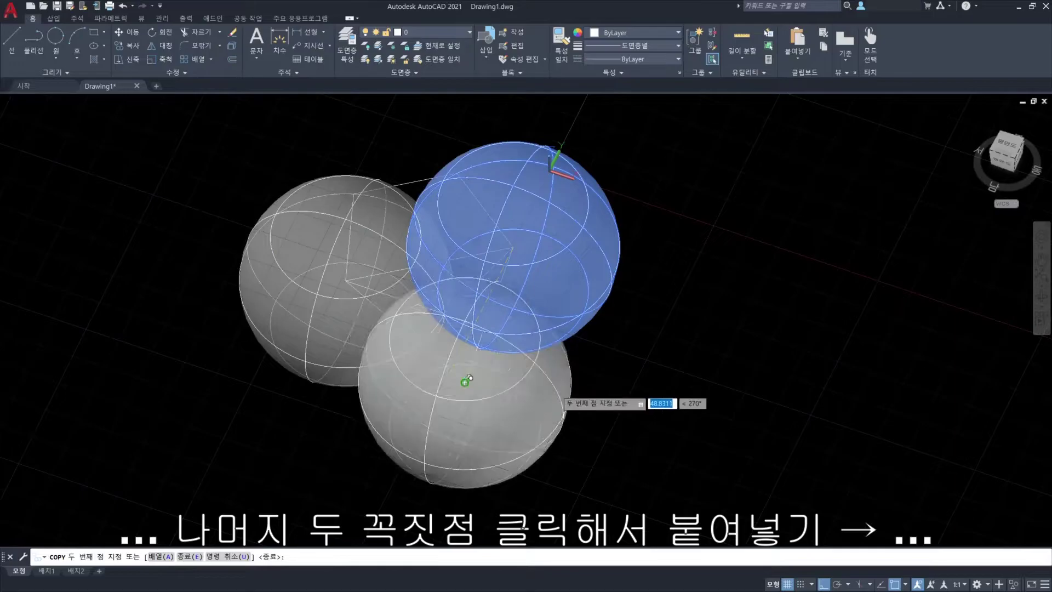
click(465, 384)
key(Escape)
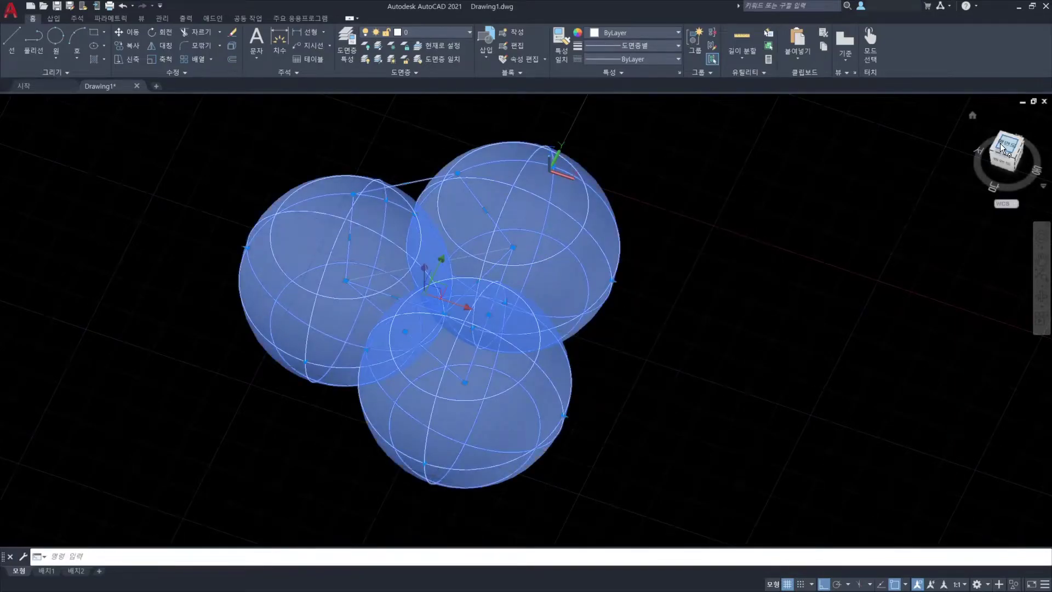
Intersect the three spheres centred on the triangle's corners, leaving only their common volume.
drag(1000, 143, 977, 172)
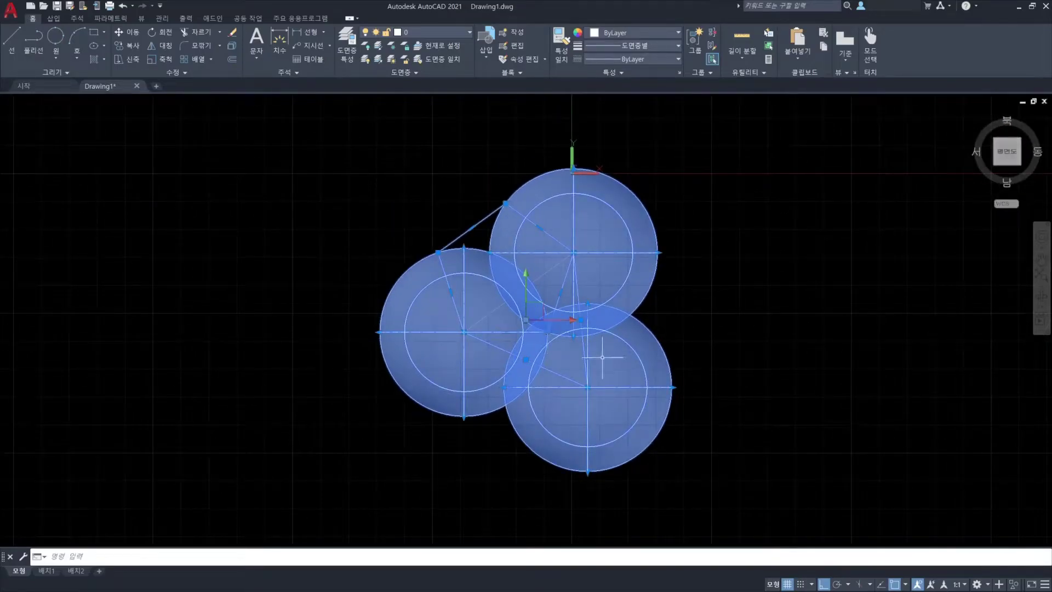
key(Escape)
shift+middle_drag(667, 458, 545, 397)
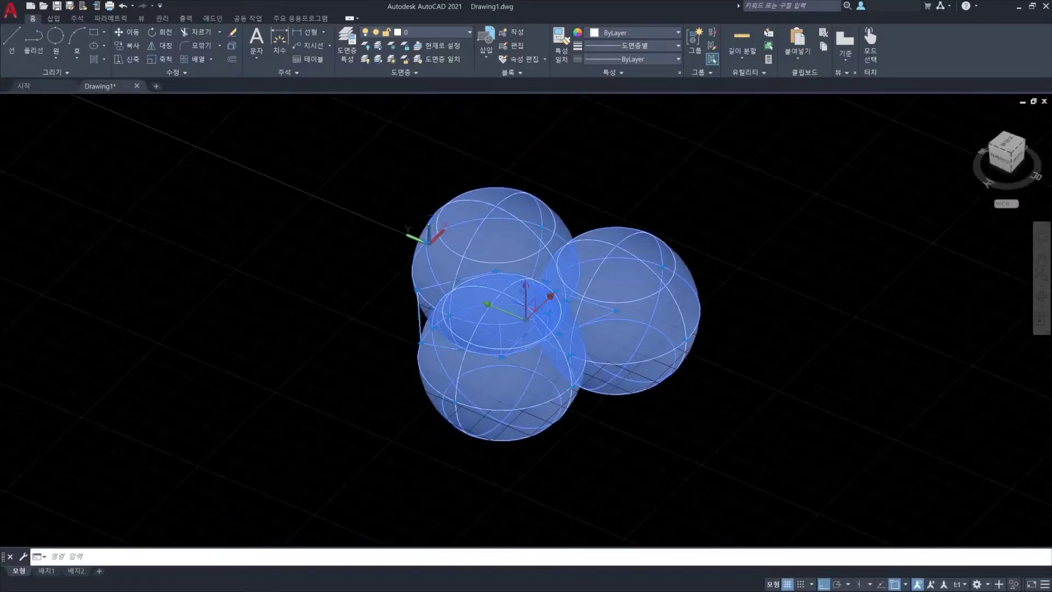
key(Escape)
shift+middle_drag(615, 340, 482, 386)
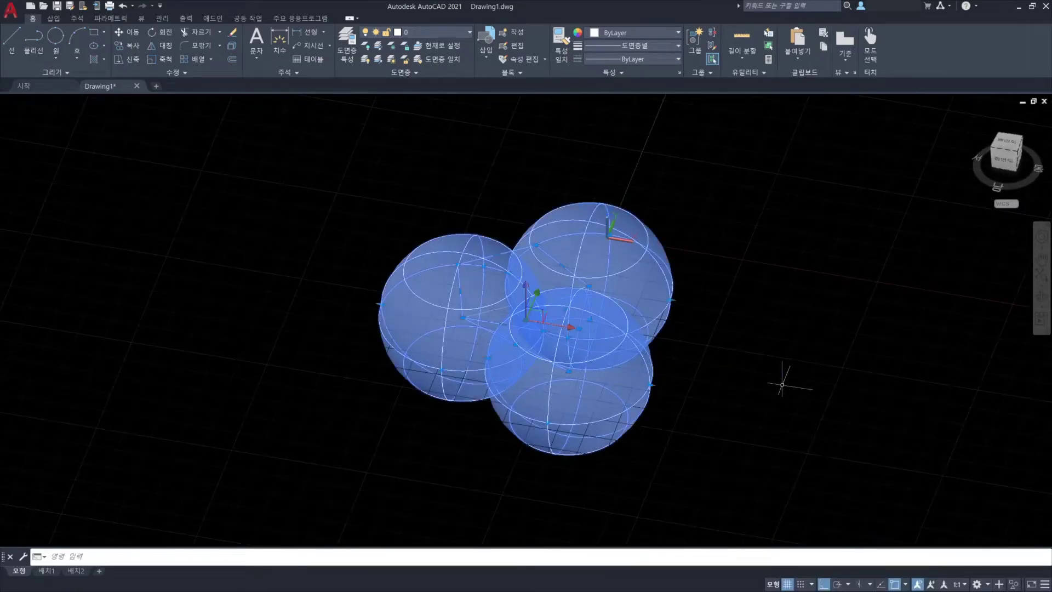
text(IN)
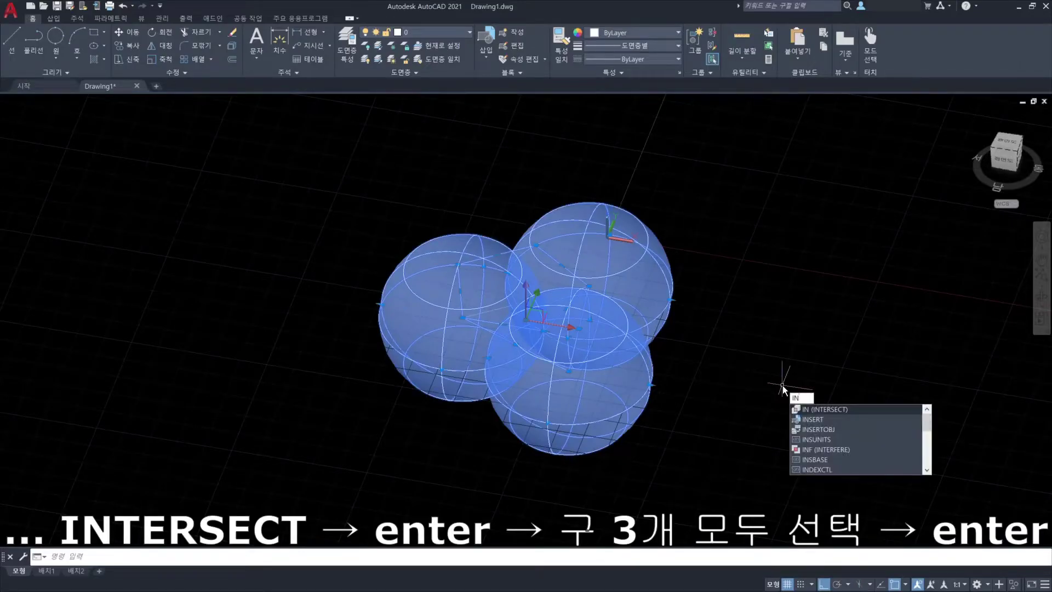
text(TER)
key(Return)
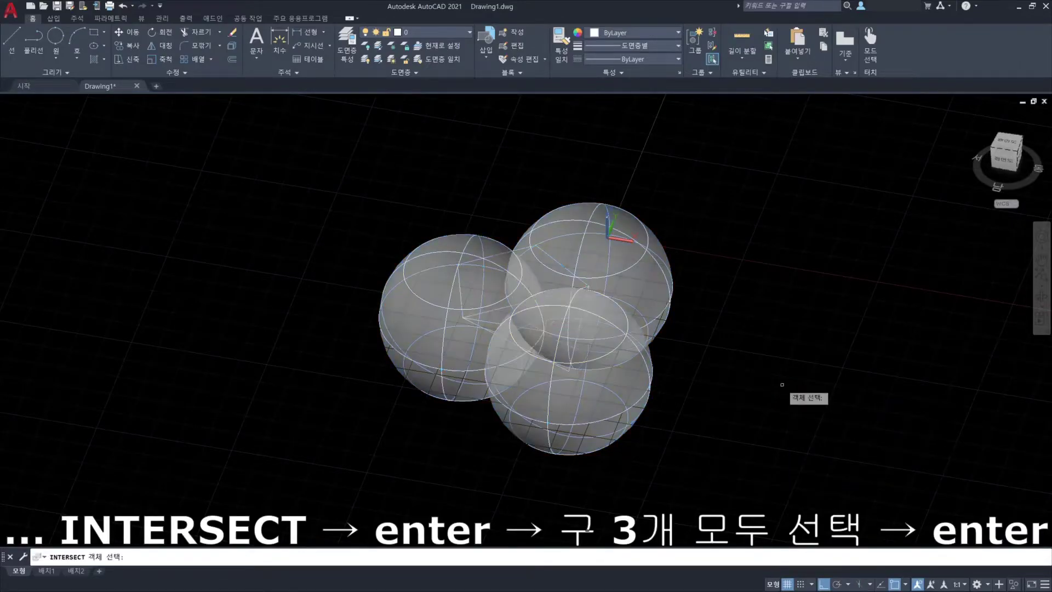
click(667, 323)
click(417, 319)
click(591, 424)
key(Return)
Examine the intersection solid's upper tip in relation to the pentagon and triangle, comparing it with the dodecahedron reference picture.
scroll(580, 340, up, 3)
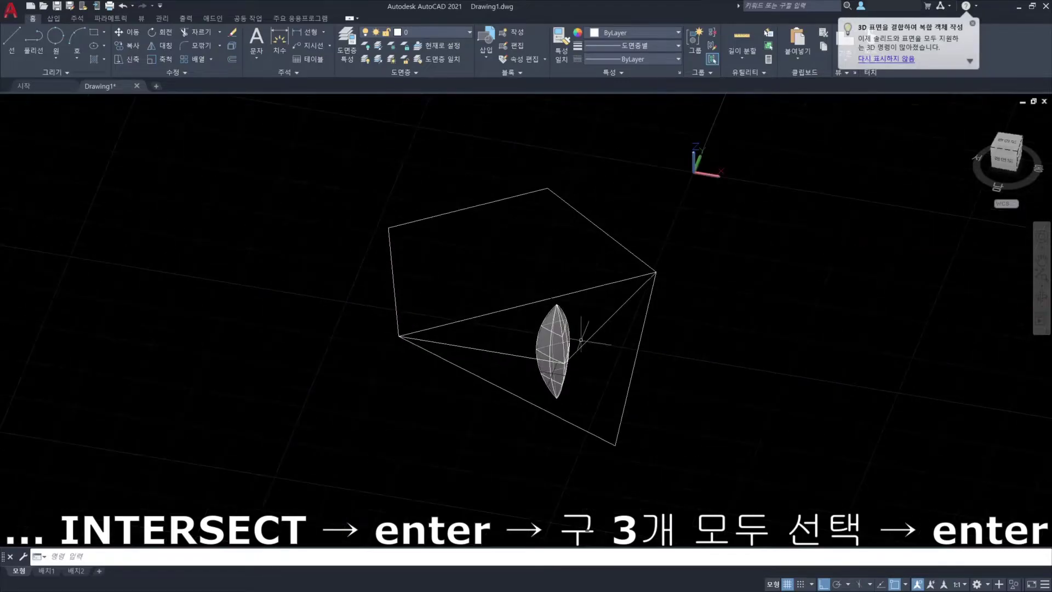
scroll(581, 339, up, 3)
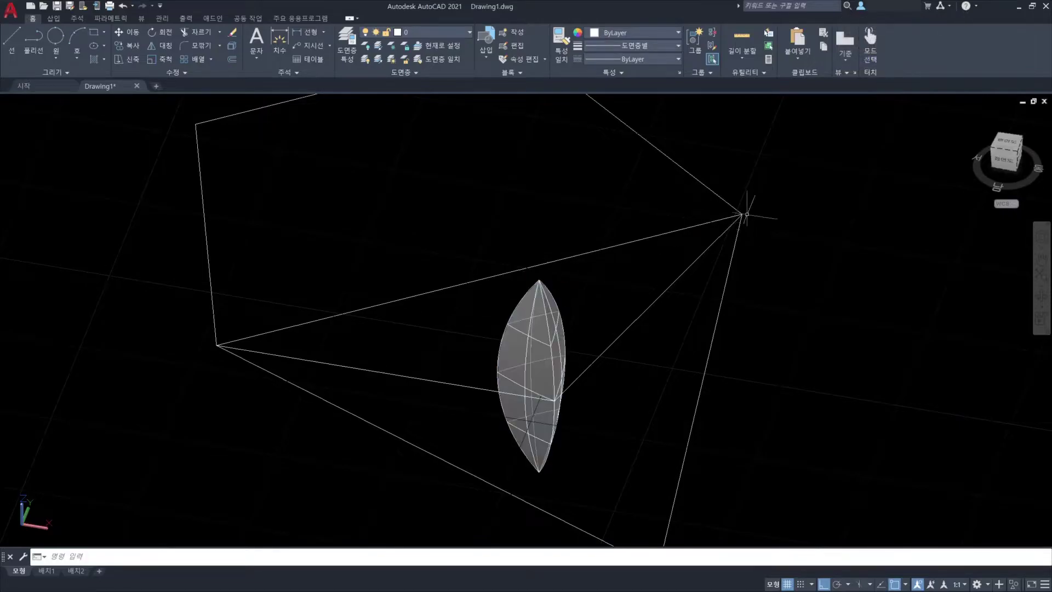
middle_drag(429, 357, 405, 294)
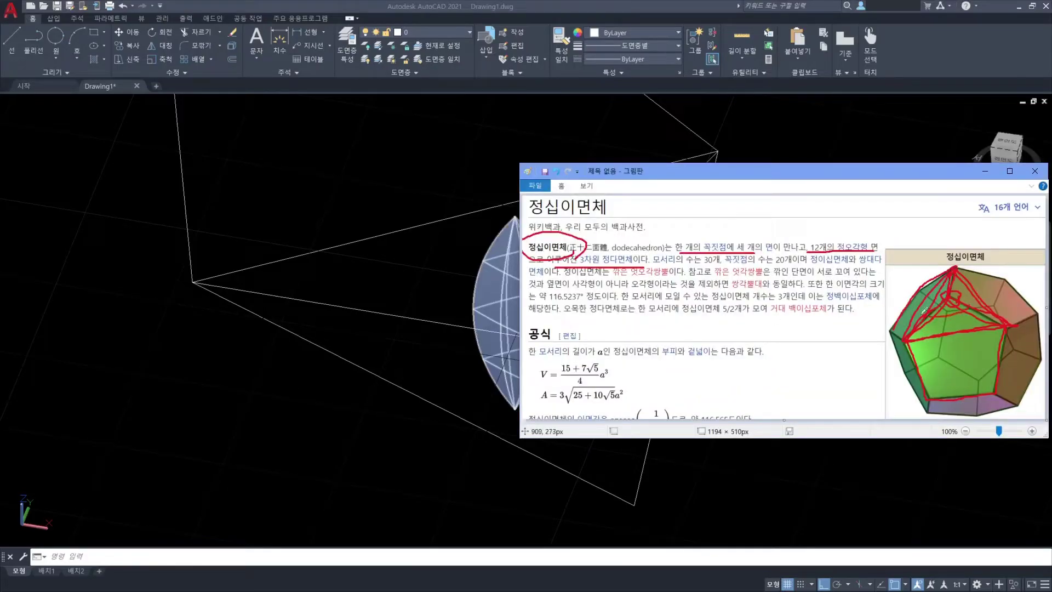
key(alt+Tab)
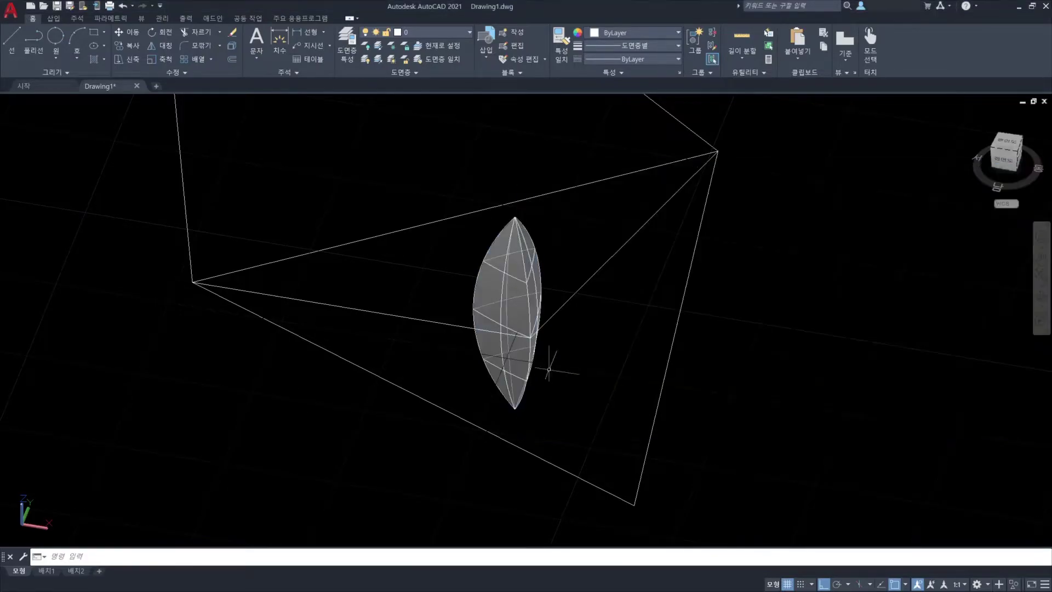
middle_drag(757, 399, 481, 298)
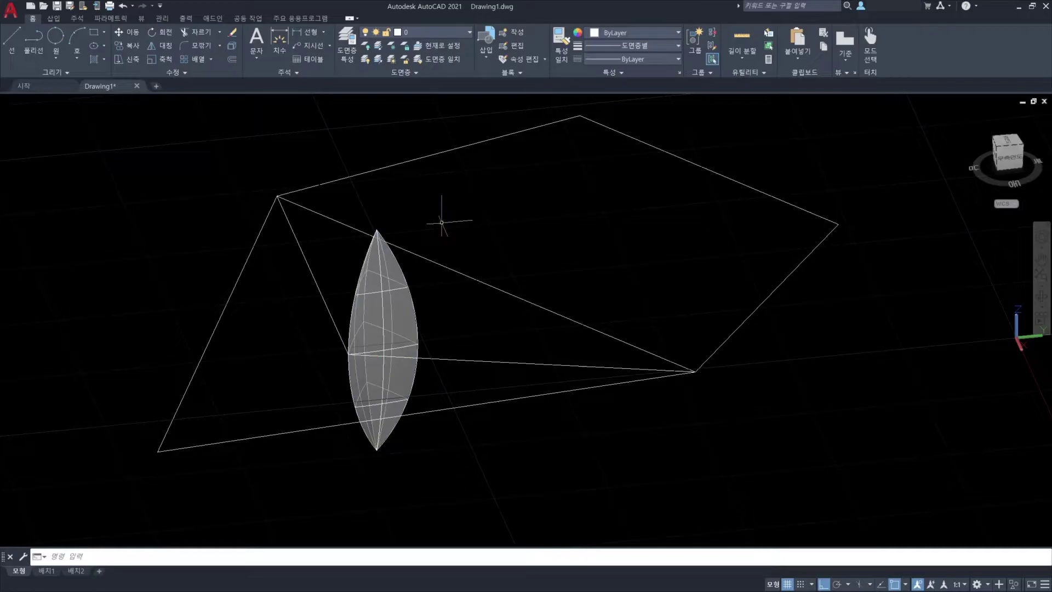
shift+middle_drag(442, 222, 446, 236)
shift+middle_drag(512, 282, 505, 298)
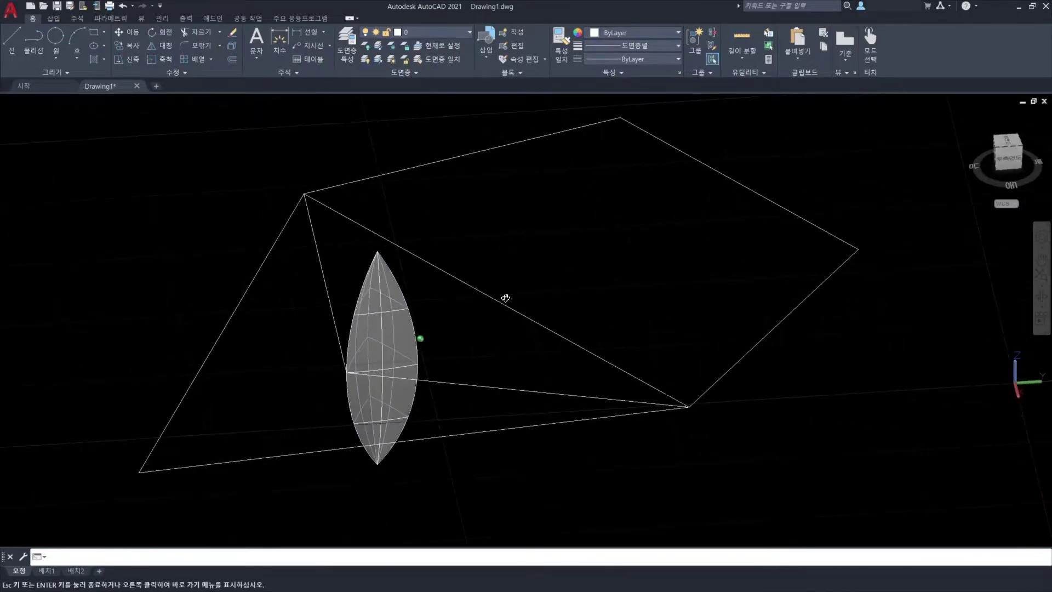
Align the pentagon in 3D by moving its vertex inside the triangle to the solid's upper tip, keeping both diagonal ends in place.
text(AL)
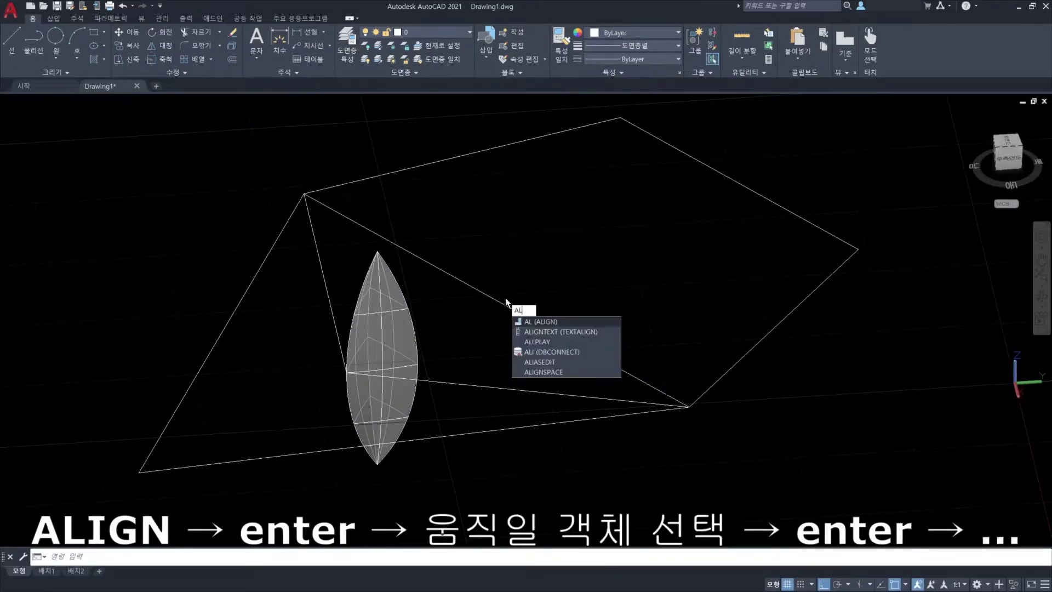
text(IGN)
key(Return)
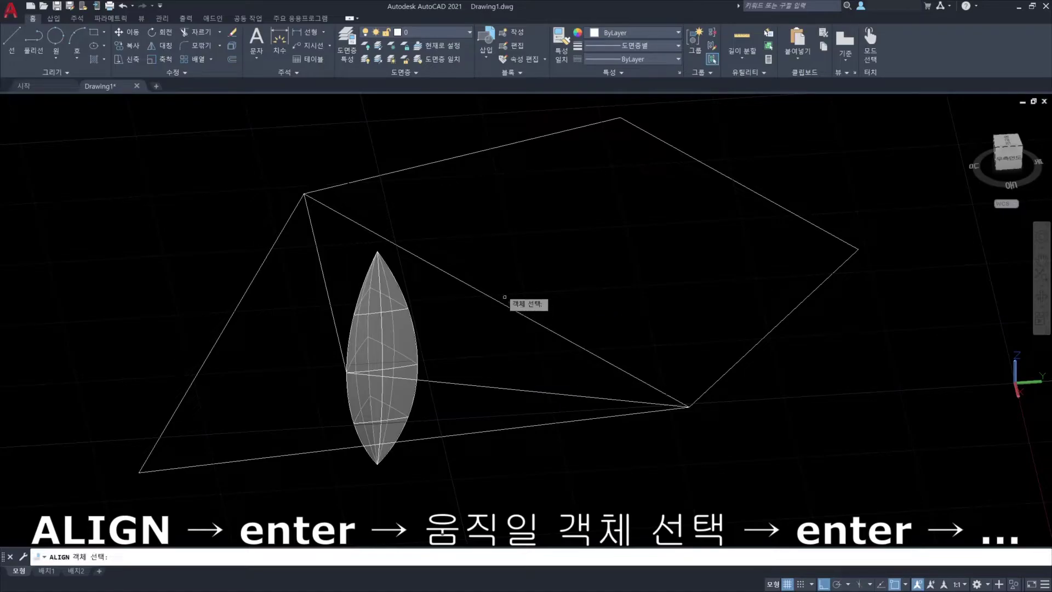
click(515, 192)
click(369, 119)
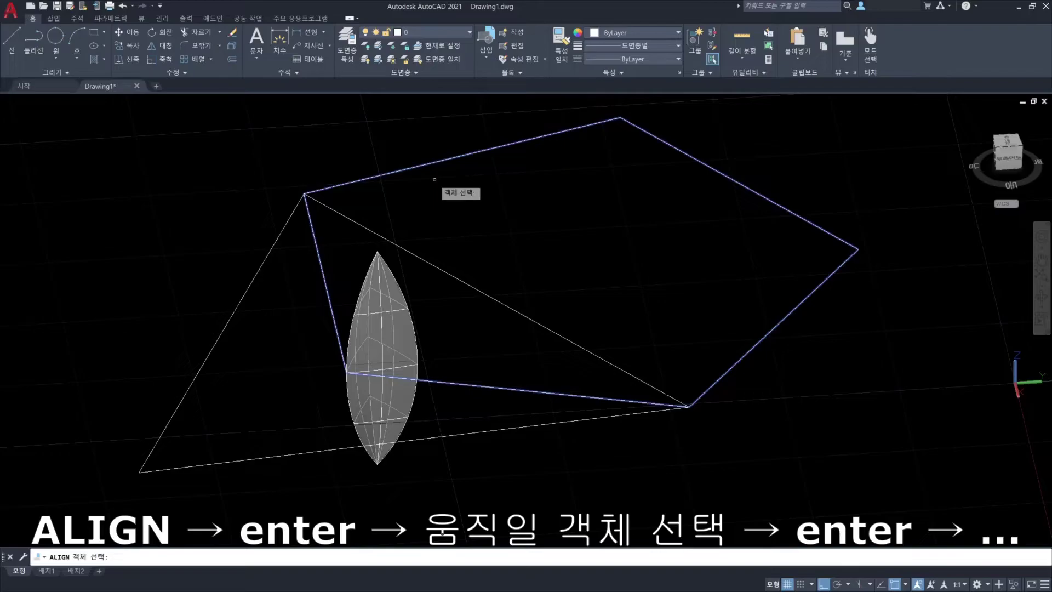
key(Return)
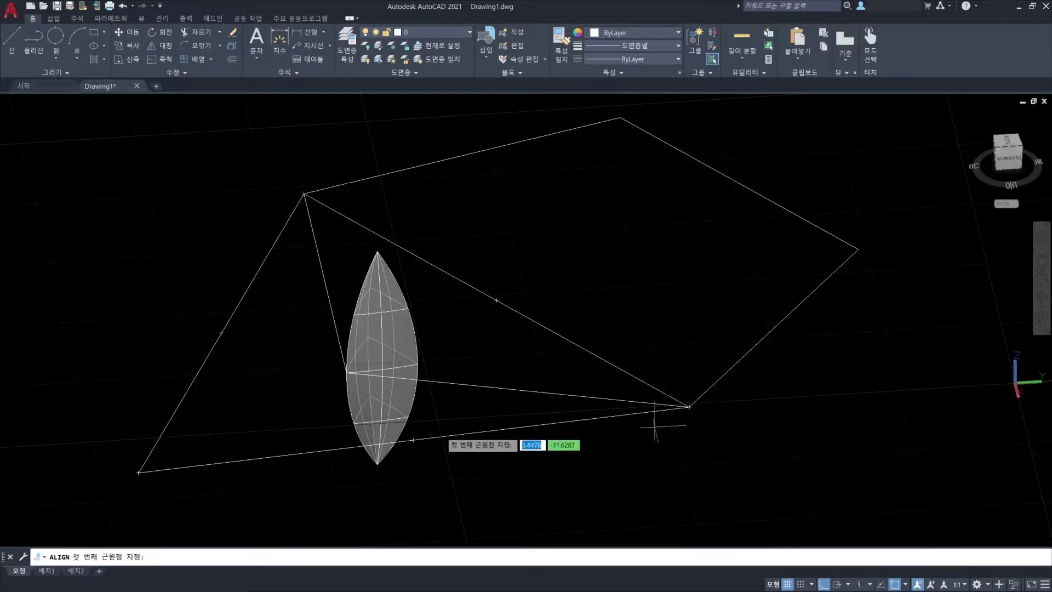
click(346, 372)
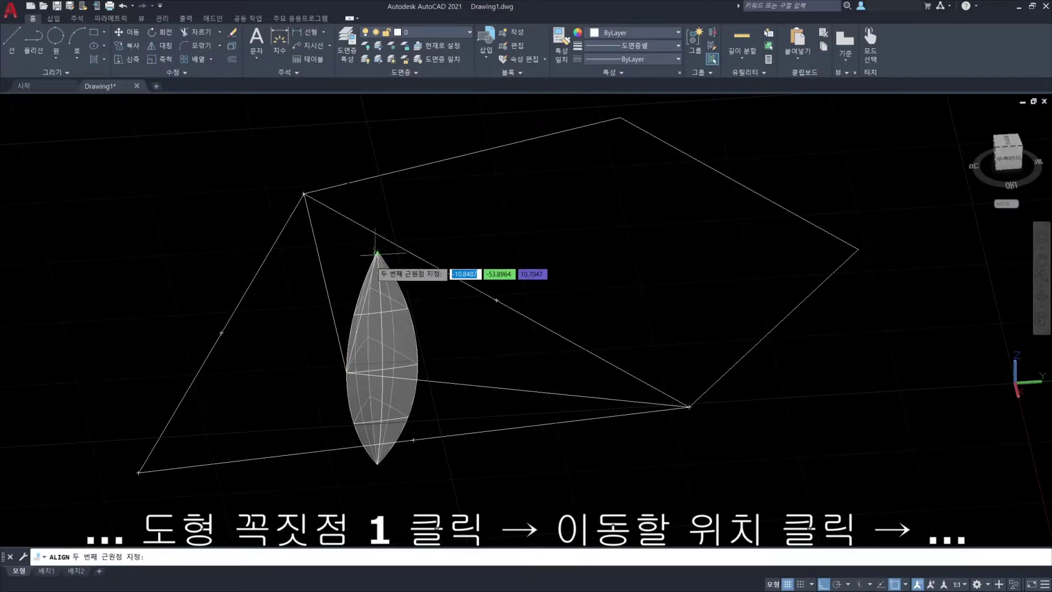
click(377, 252)
click(303, 194)
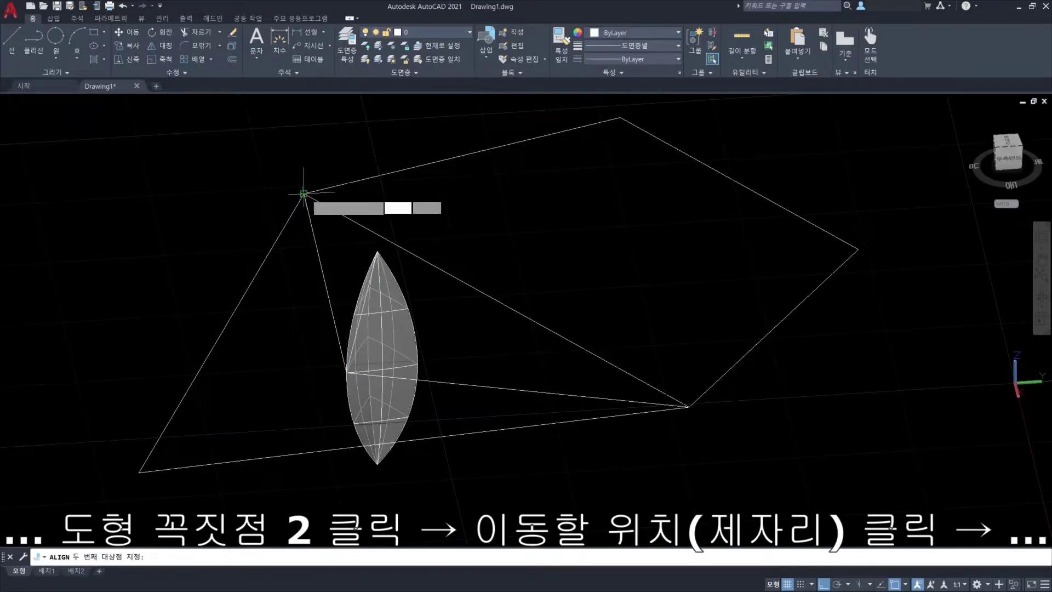
click(303, 194)
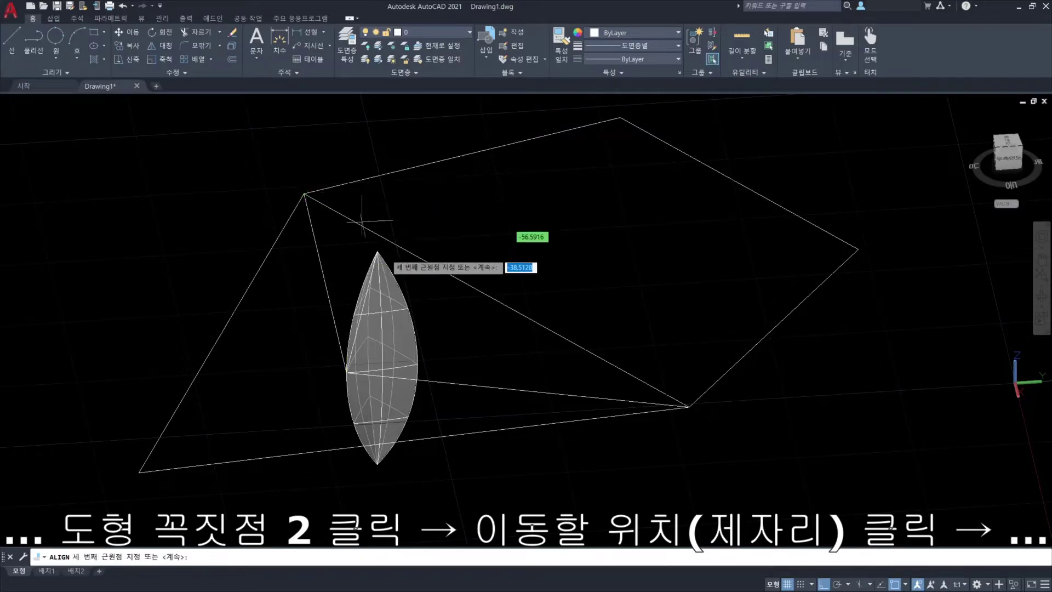
click(685, 408)
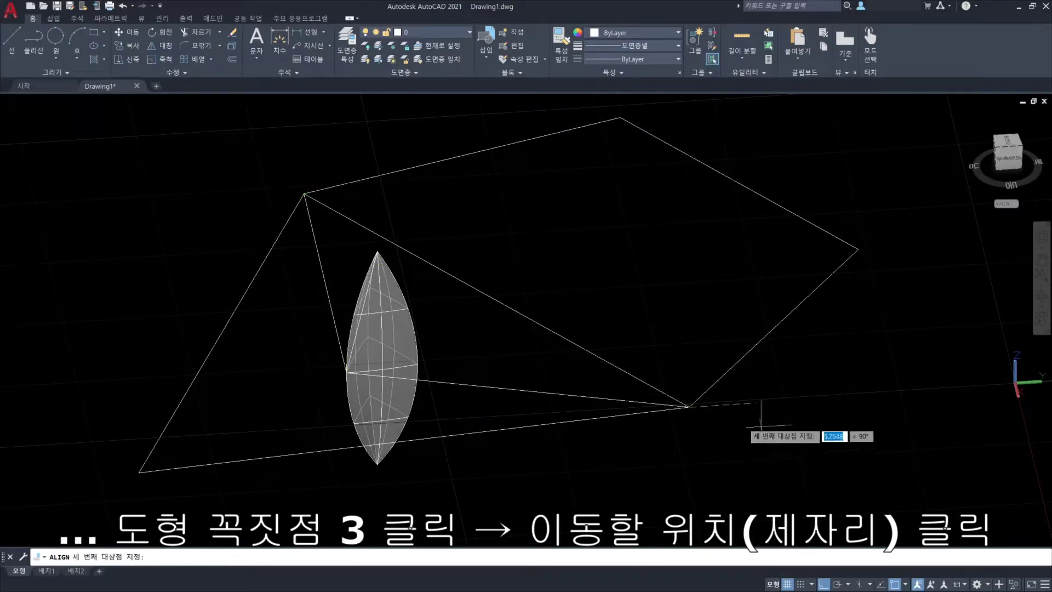
click(688, 406)
click(688, 406)
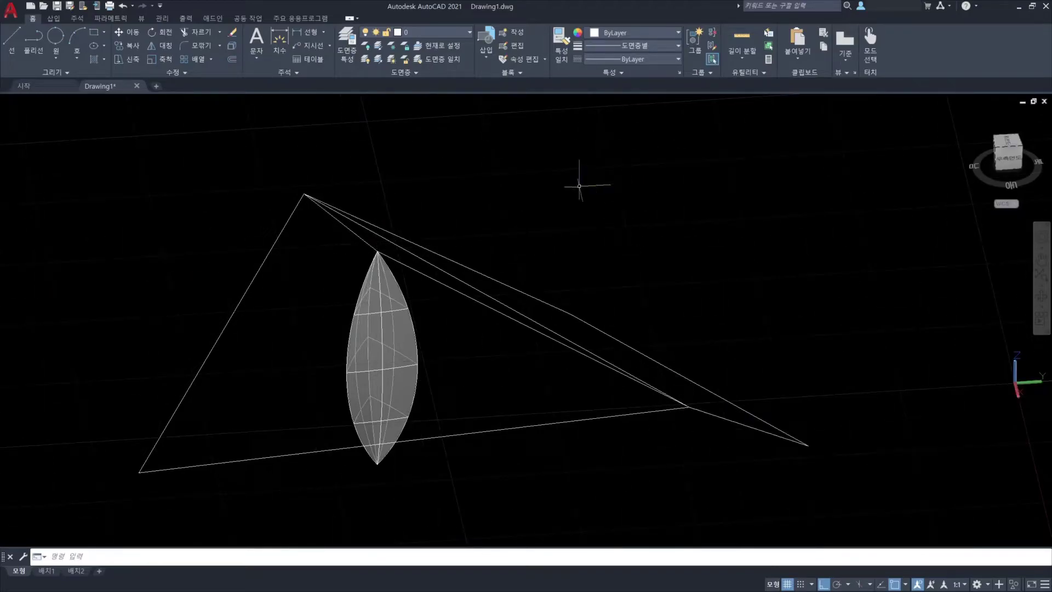
Extrude the tilted pentagon 20 units downward, towards the side of the triangle's plane, to form a pentagonal prism.
shift+middle_drag(334, 329, 548, 285)
middle_drag(274, 386, 448, 305)
shift+middle_drag(498, 350, 275, 406)
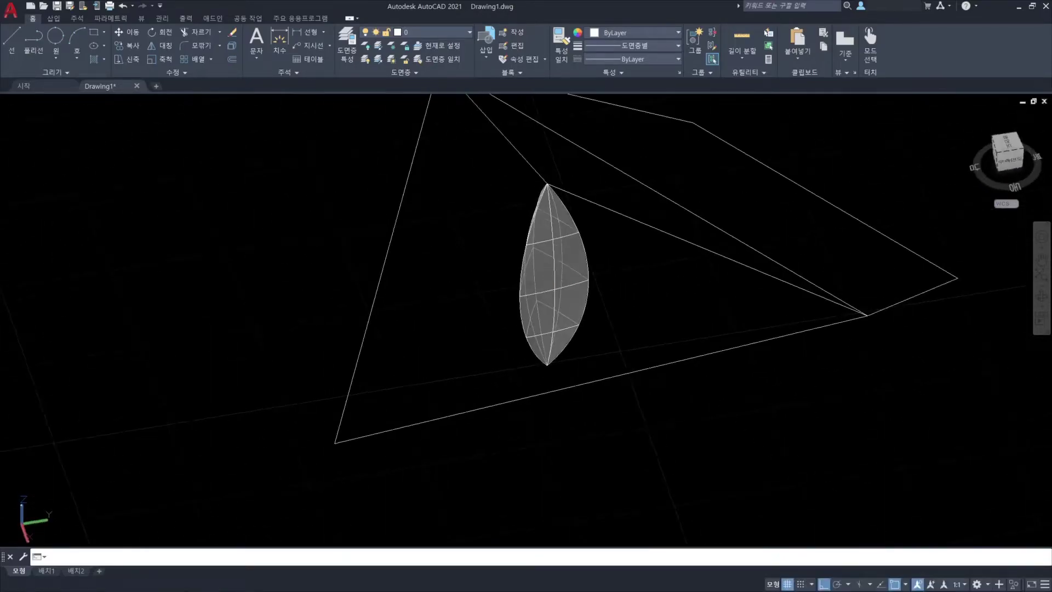
middle_drag(577, 201, 467, 302)
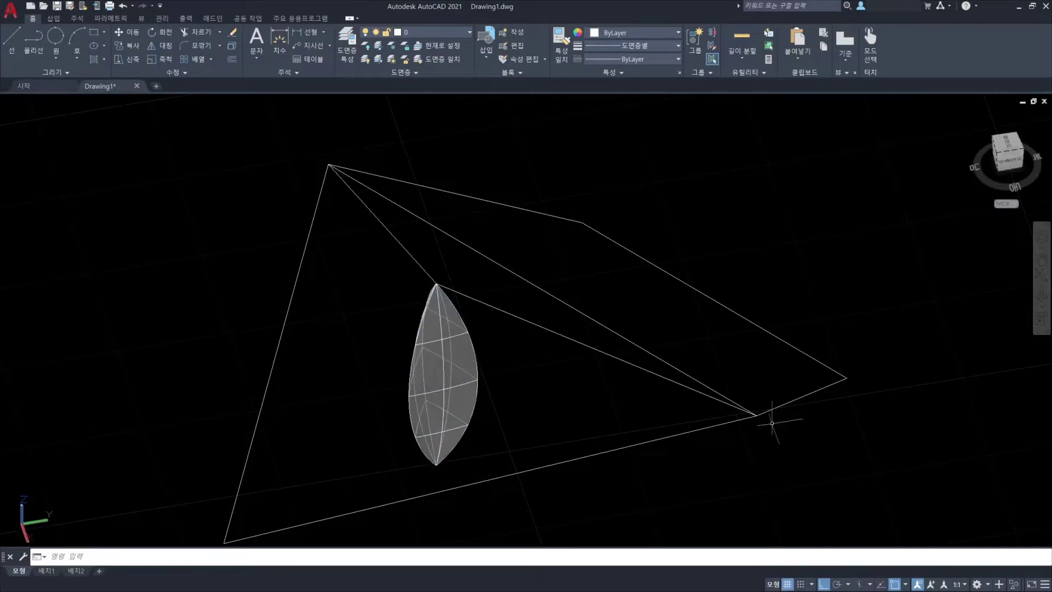
scroll(533, 394, down, 4)
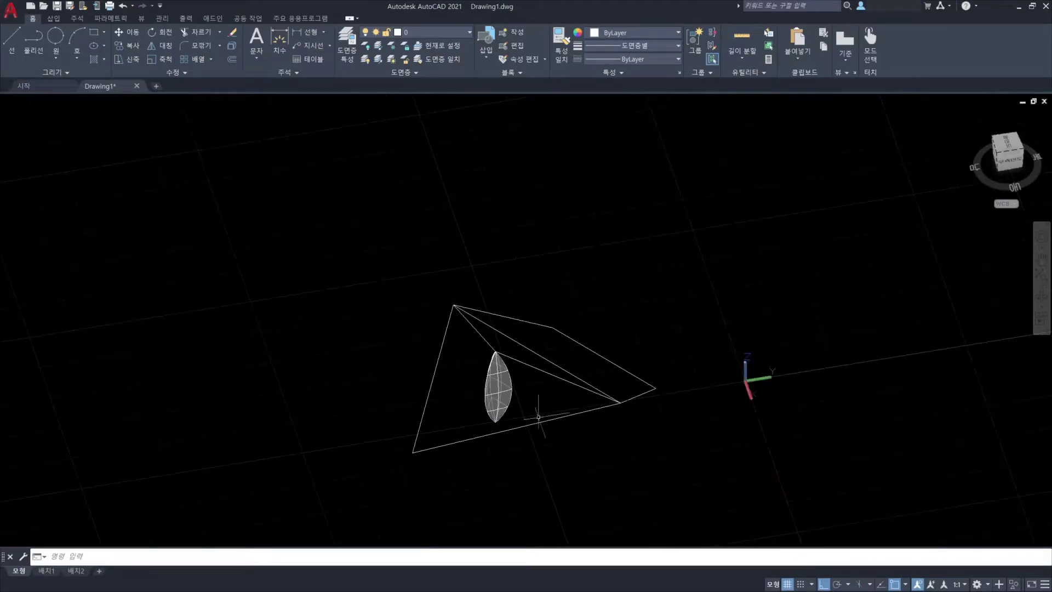
middle_drag(546, 440, 526, 406)
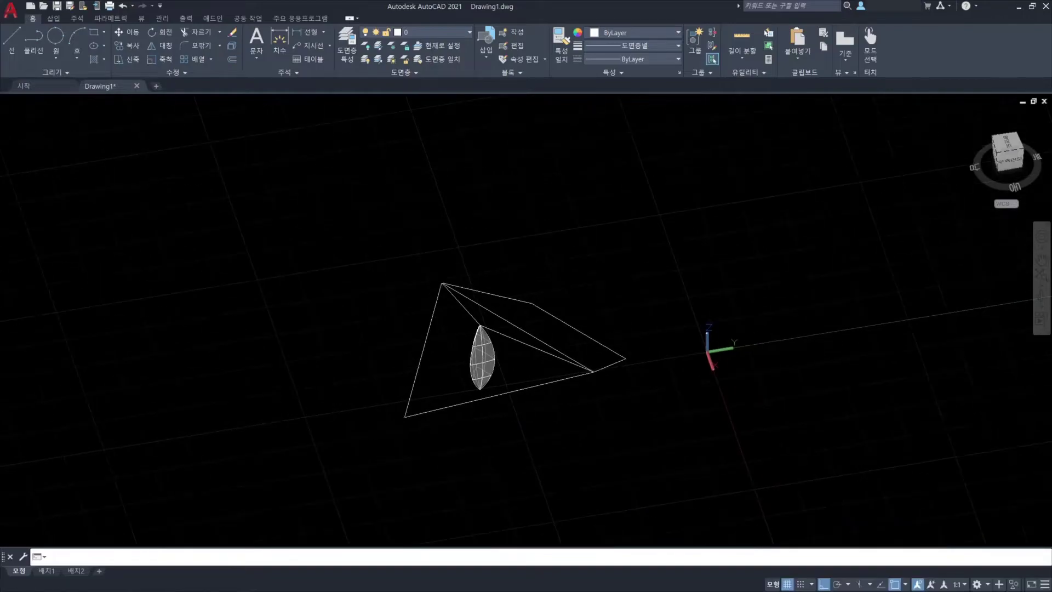
click(633, 381)
click(609, 337)
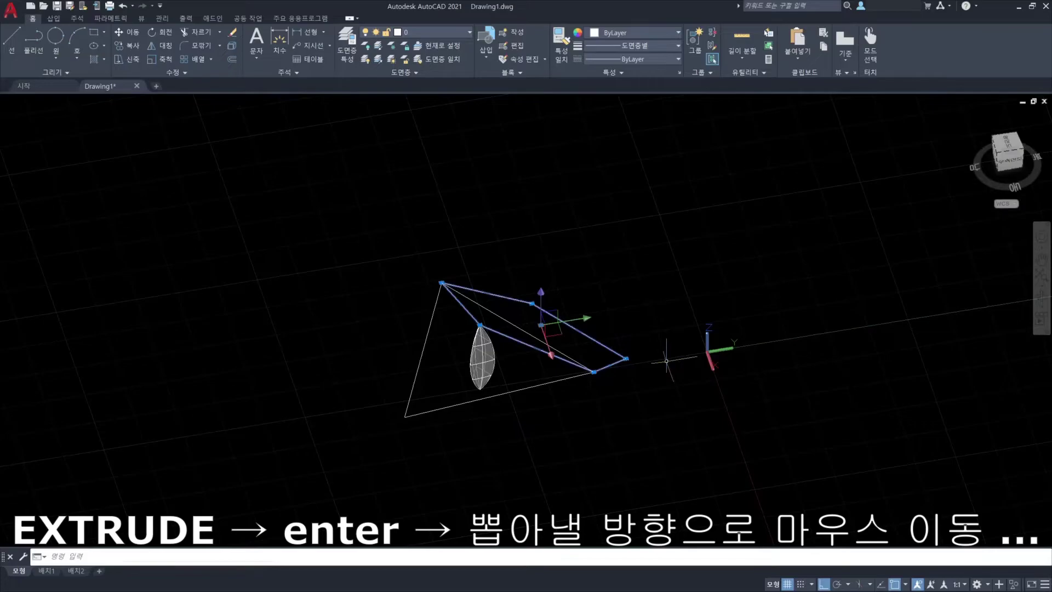
text(extrude)
key(Return)
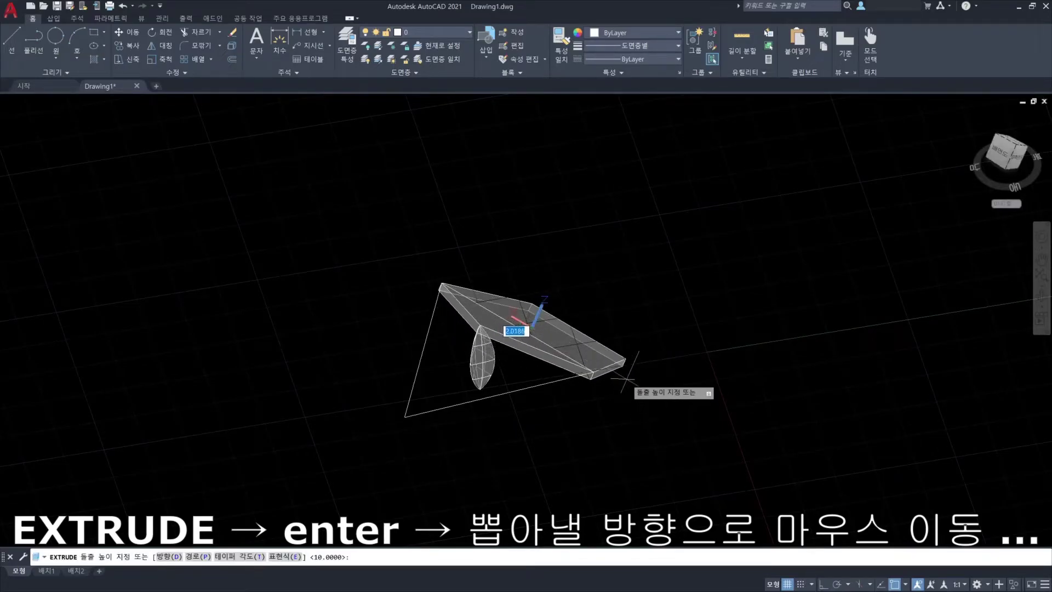
shift+middle_drag(617, 396, 619, 342)
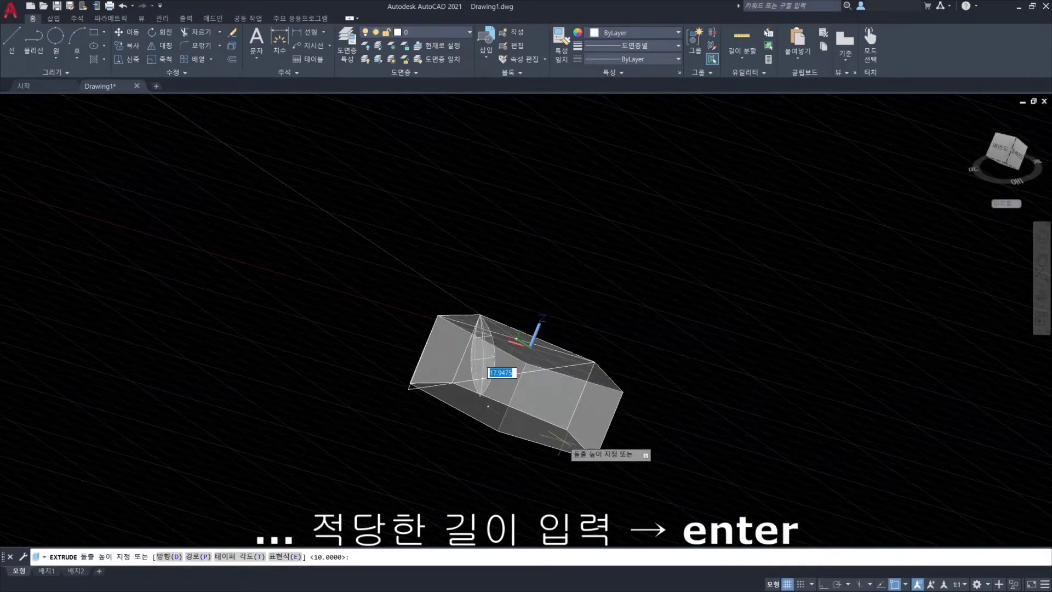
shift+middle_drag(510, 430, 516, 434)
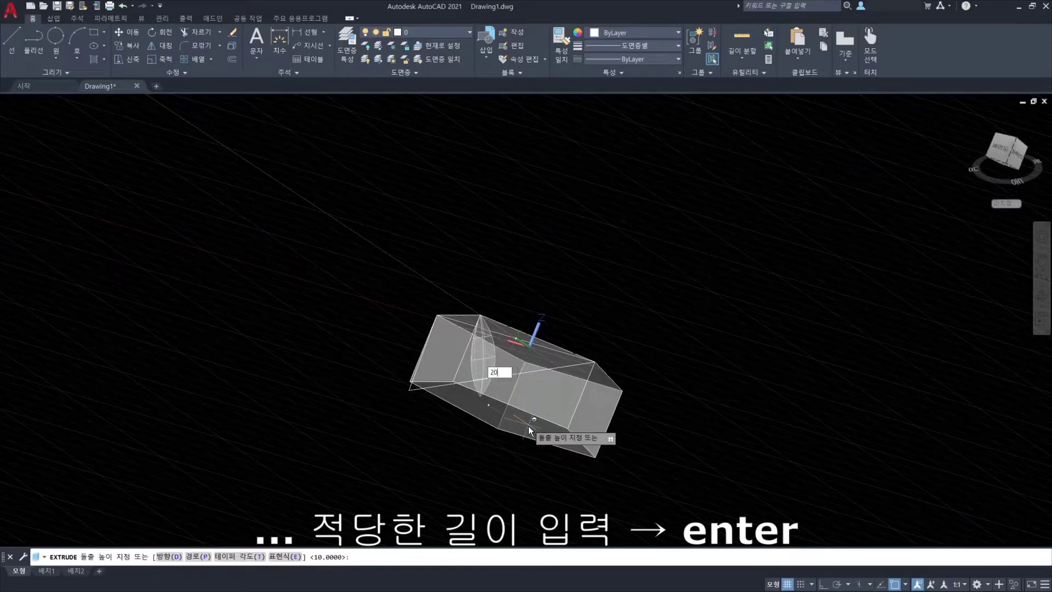
text(0)
key(Return)
Examine the pentagonal prism from several sides in relation to the triangle and the sphere-intersection solid.
shift+middle_drag(264, 341, 396, 372)
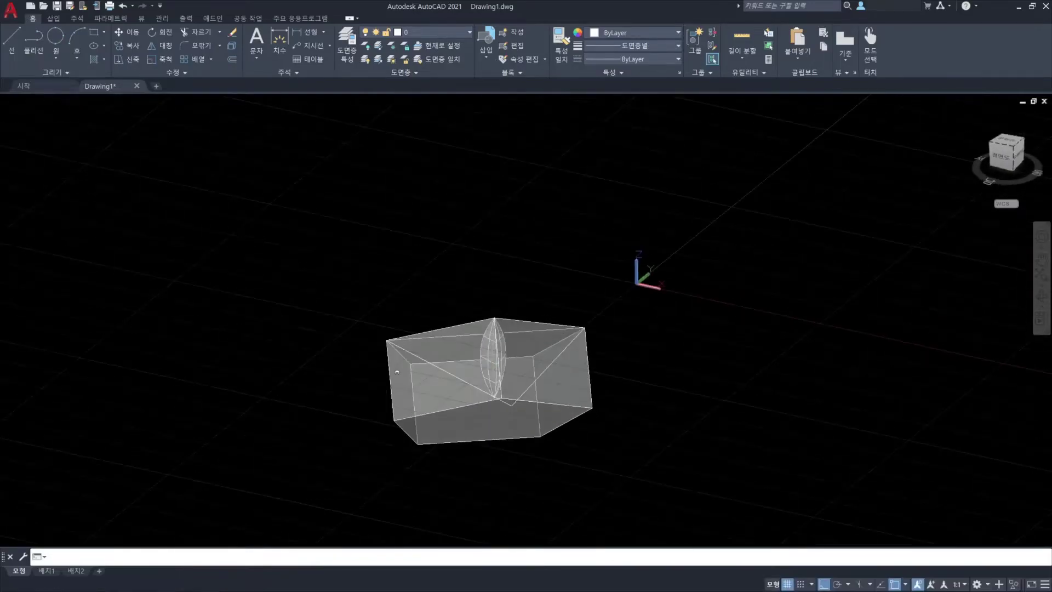
click(548, 332)
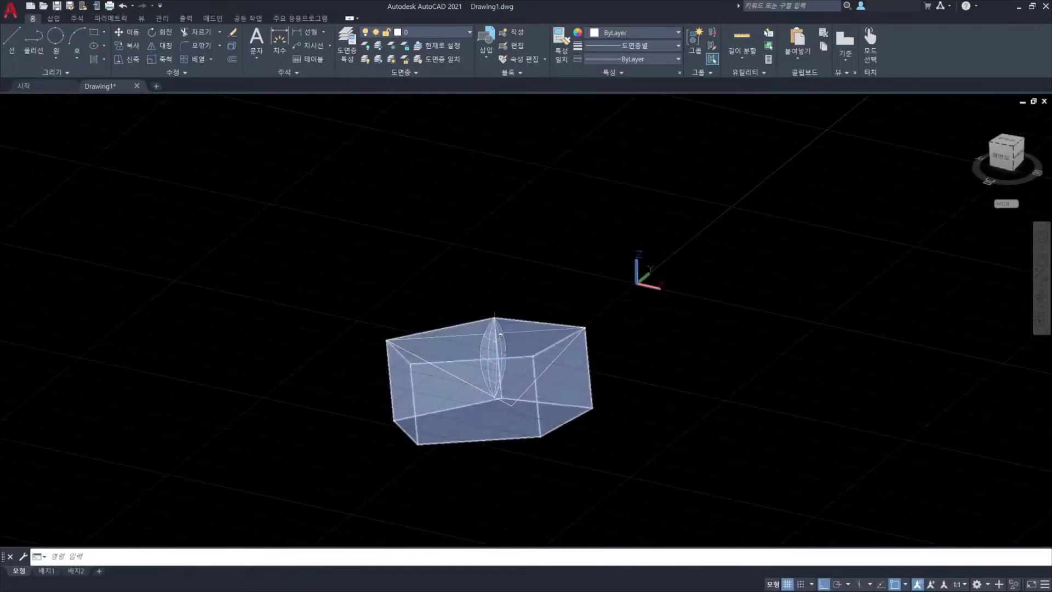
shift+middle_drag(475, 391, 504, 422)
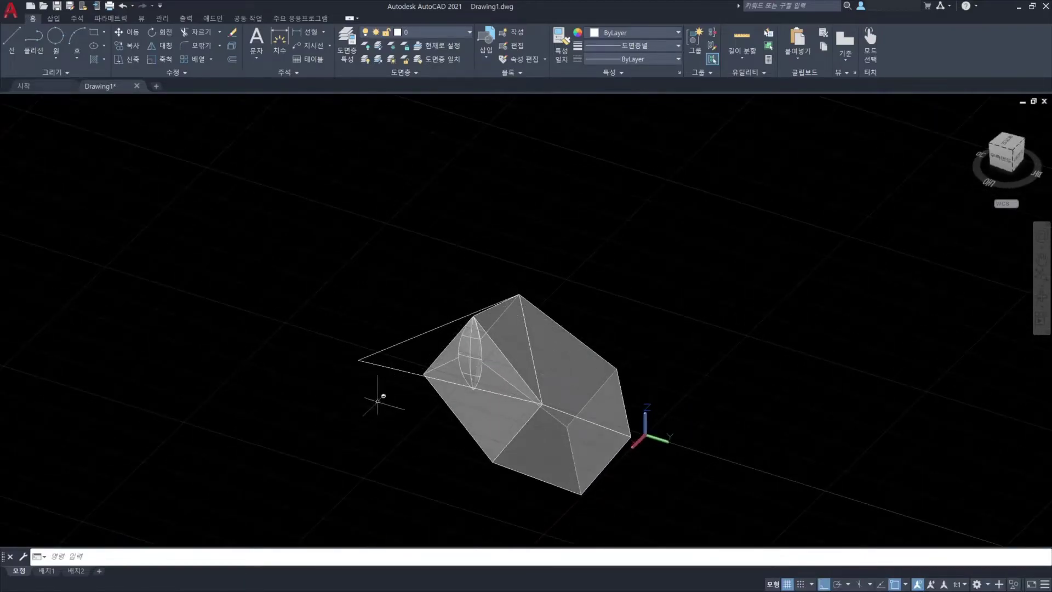
middle_drag(378, 408, 385, 363)
shift+middle_drag(318, 380, 413, 406)
click(582, 387)
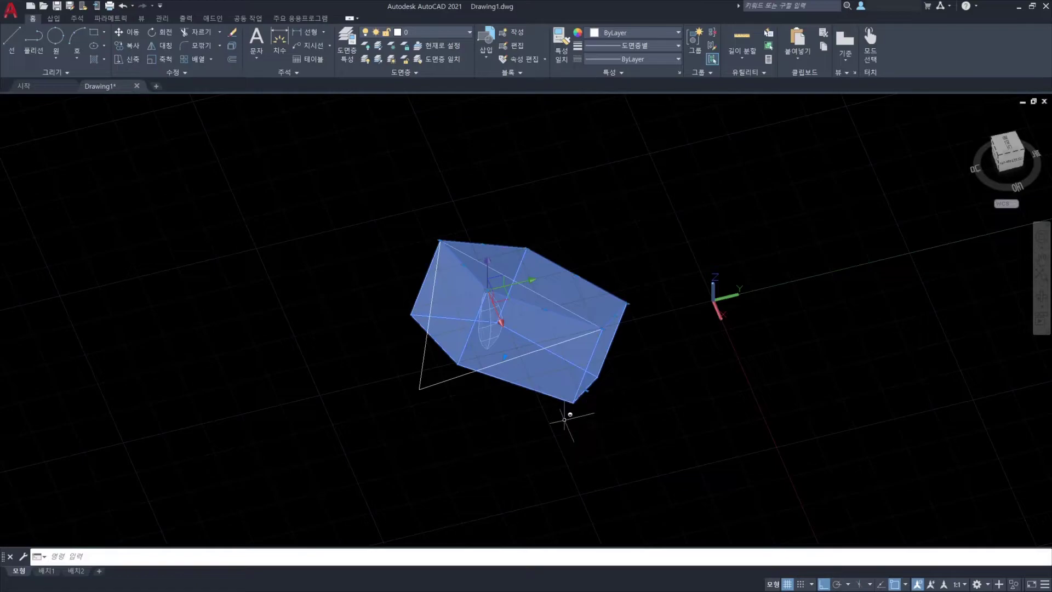
key(Escape)
Mirror the prism in 3D across the plane through its shared triangle corner, the opposite side's midpoint and the intersection solid's upper tip, keeping the original.
text(3dm)
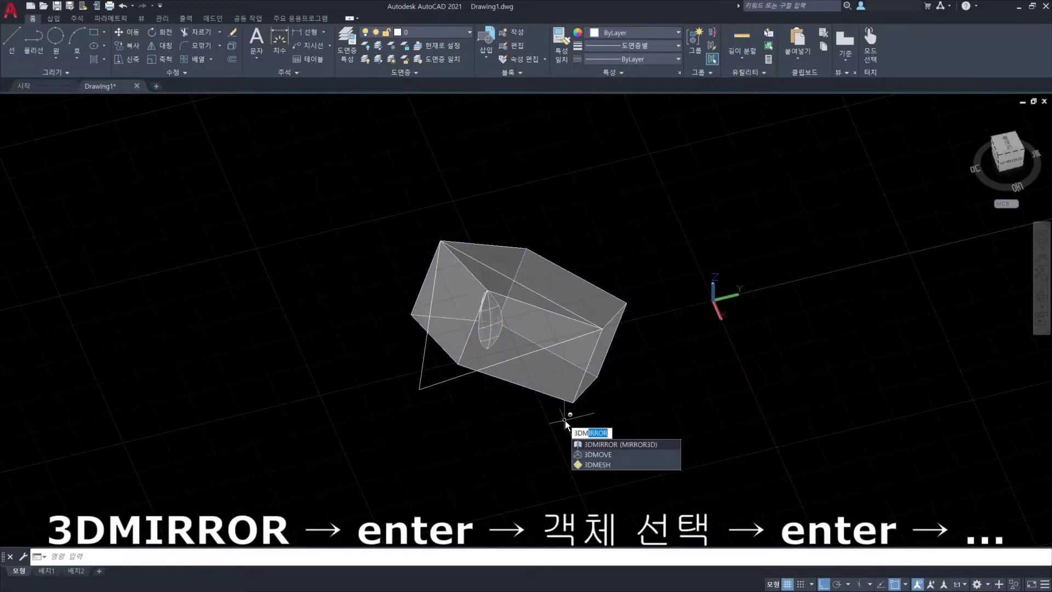
key(Return)
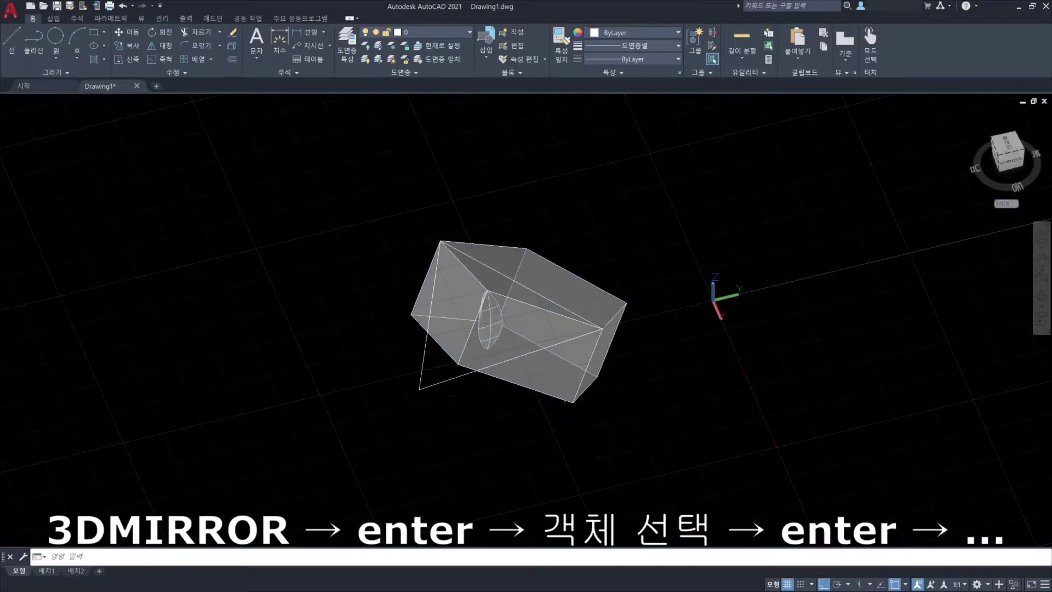
click(555, 287)
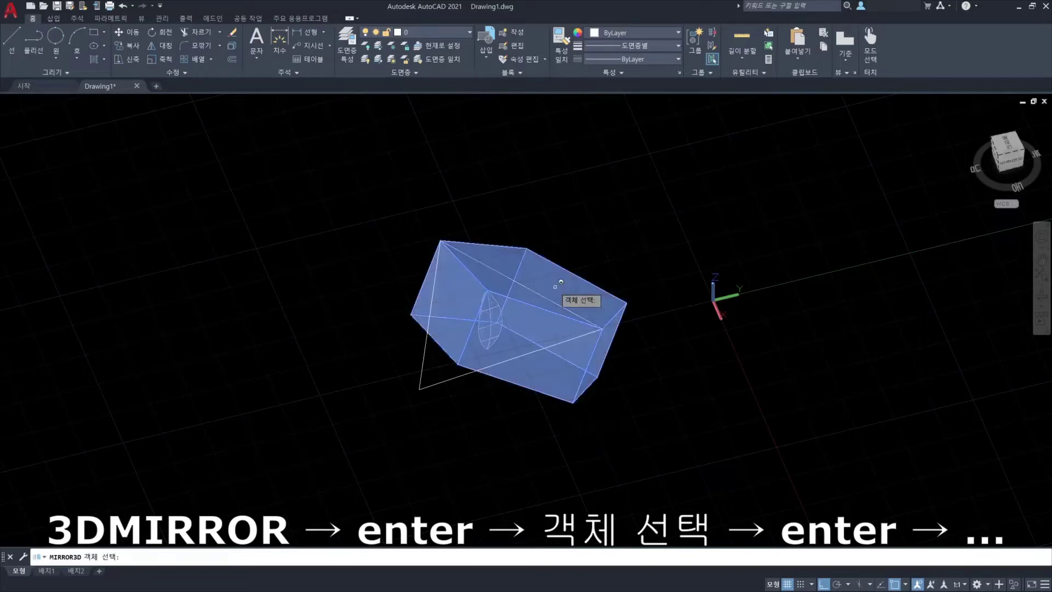
key(Return)
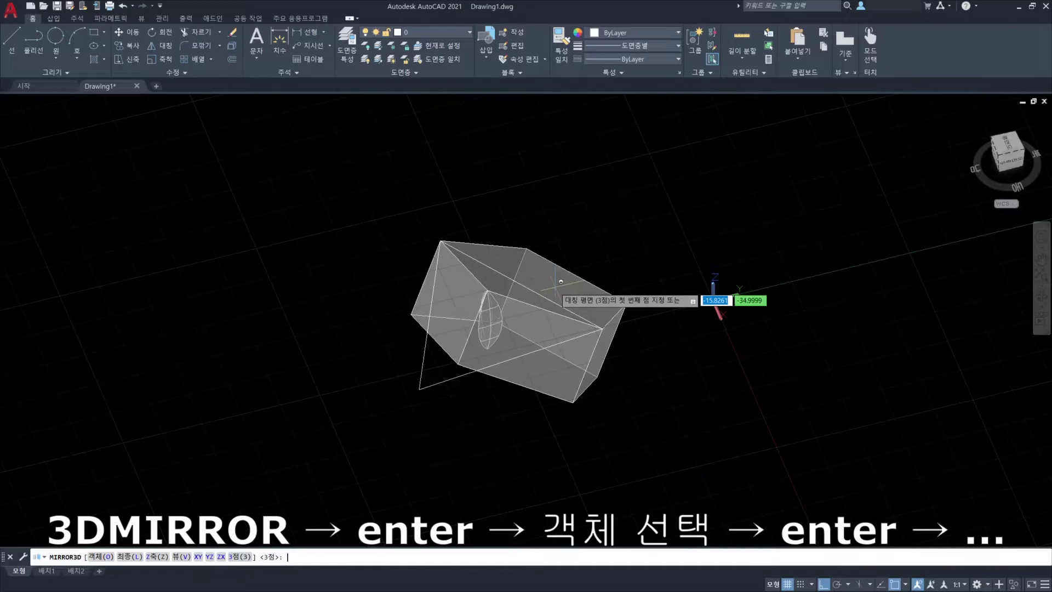
shift+middle_drag(575, 323, 500, 364)
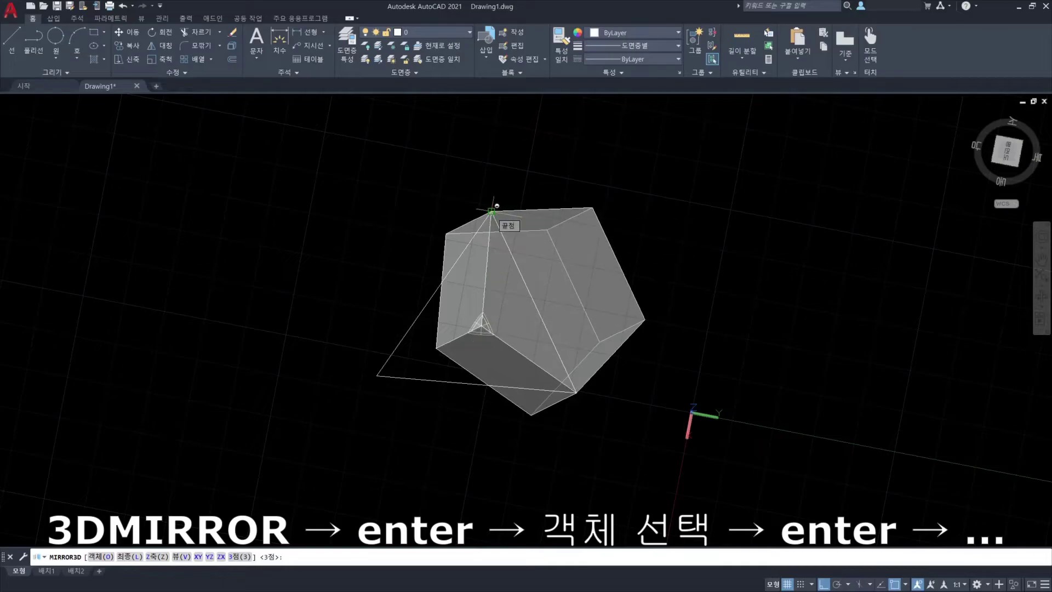
click(492, 210)
shift+middle_drag(486, 424, 493, 340)
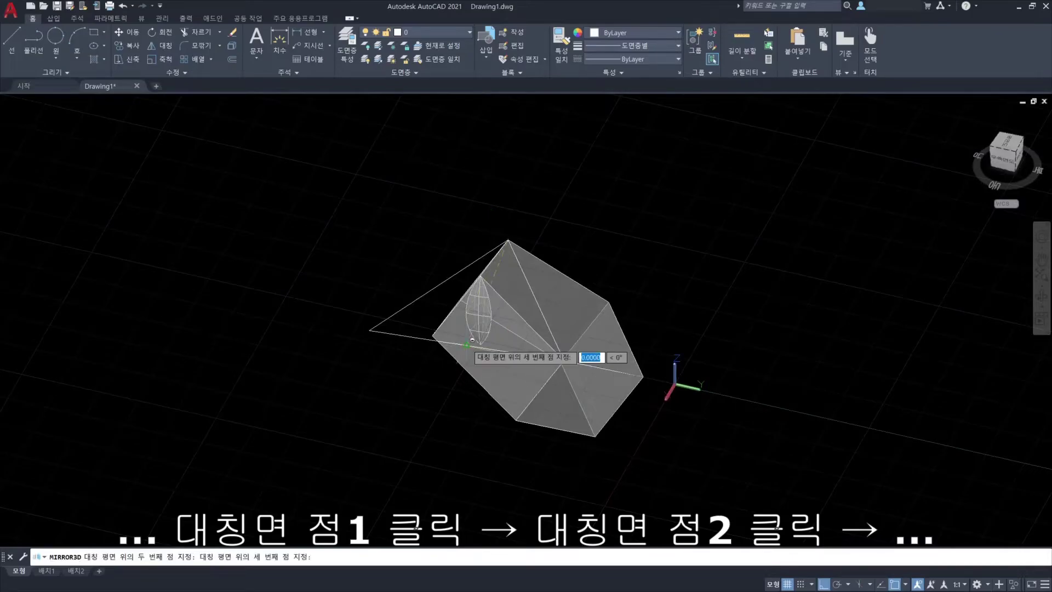
click(469, 344)
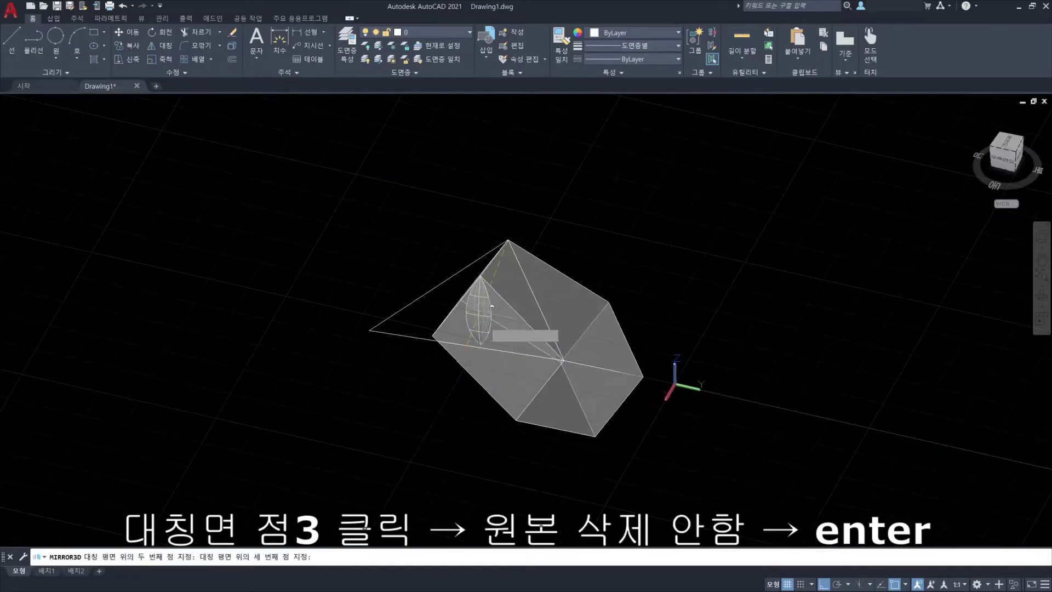
click(481, 276)
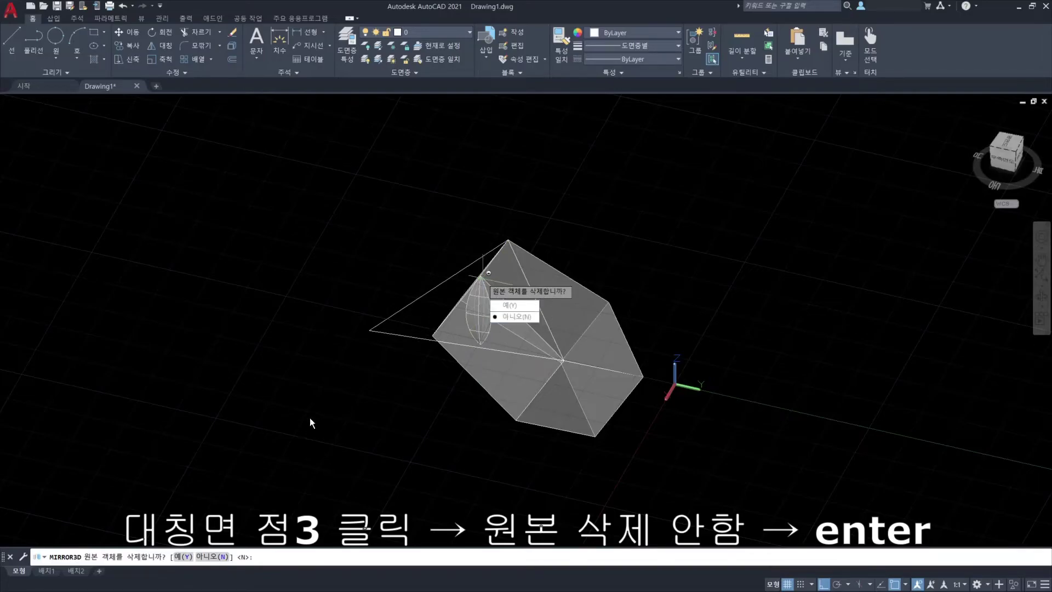
key(Return)
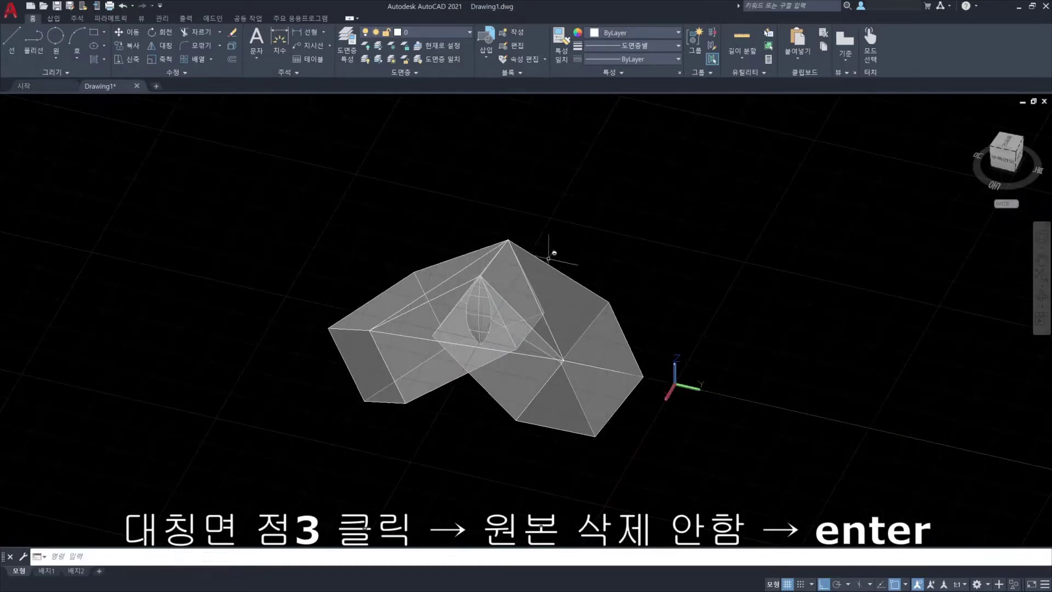
Mirror the mirrored prism in 3D across the plane through its other triangle corner, the opposite side's midpoint and the upper tip, keeping the source.
shift+middle_drag(482, 324, 507, 349)
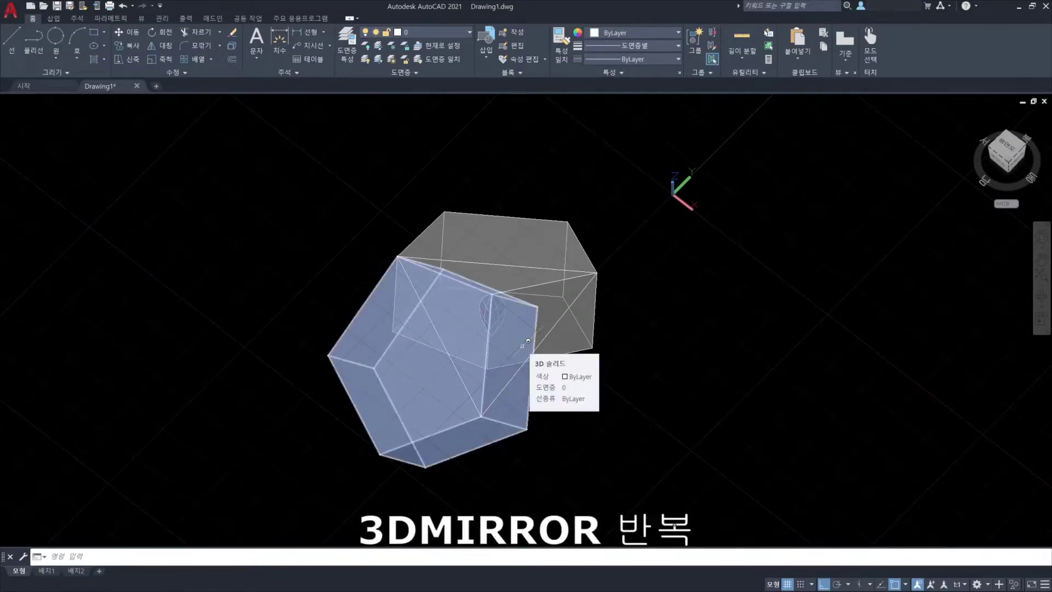
text(3dmirror)
key(Return)
click(424, 393)
key(Return)
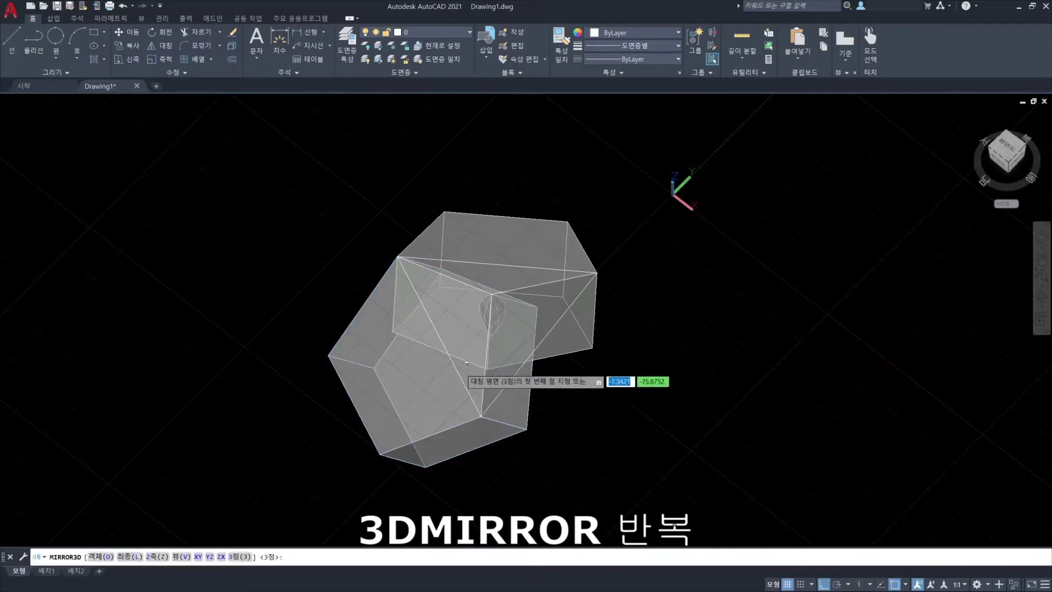
click(481, 416)
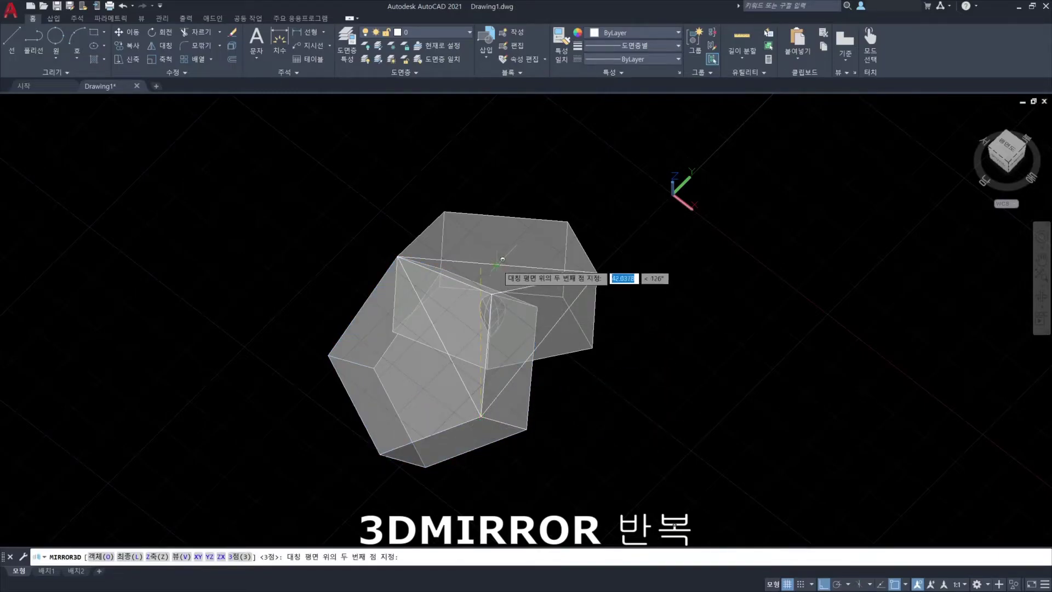
click(497, 266)
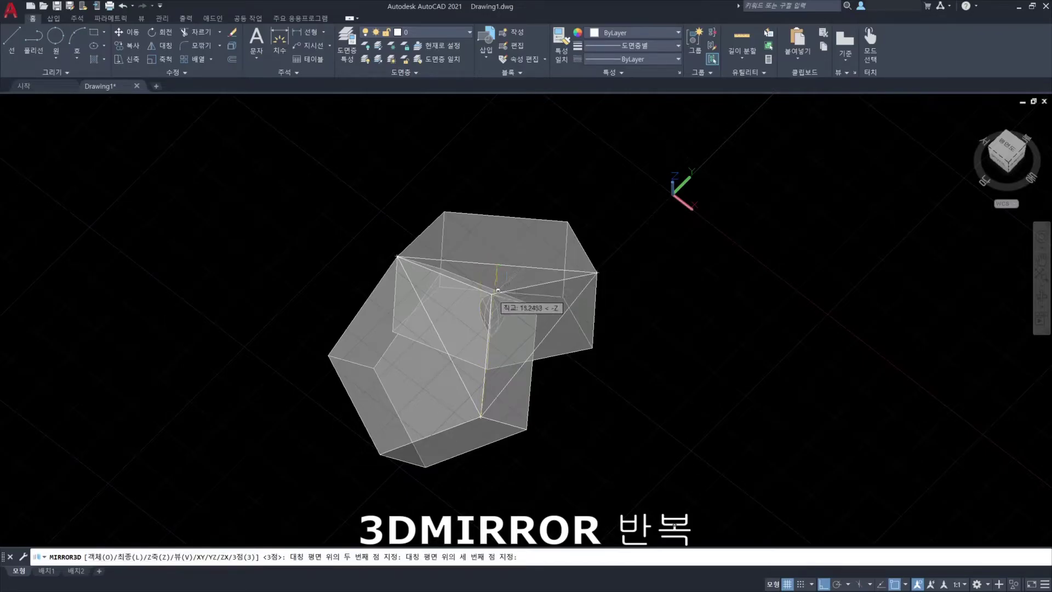
click(497, 289)
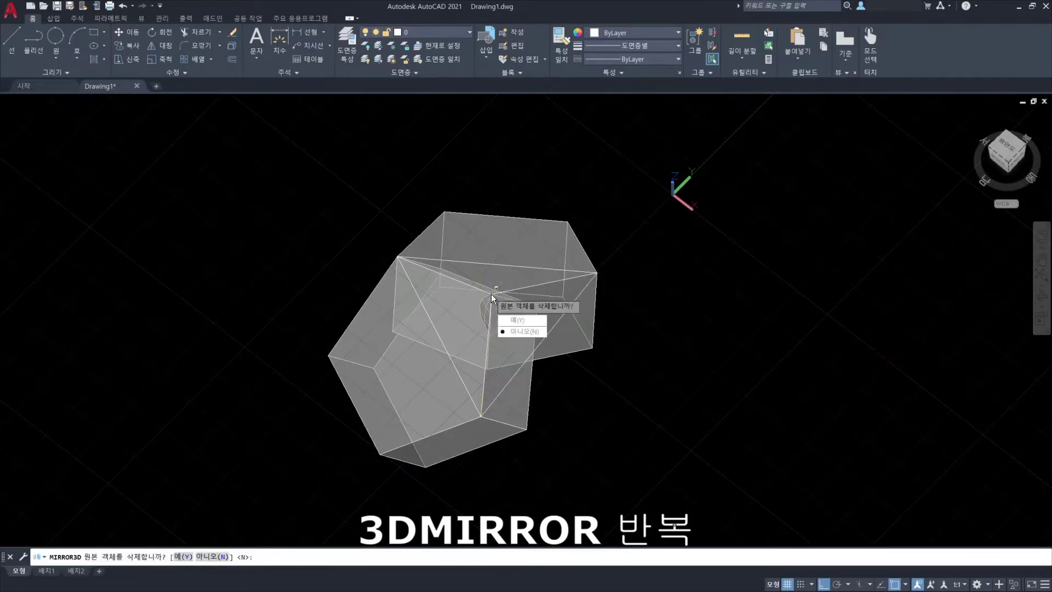
key(Return)
Unite the three pentagonal prisms into a single solid.
shift+middle_drag(710, 392, 657, 385)
text(UNION)
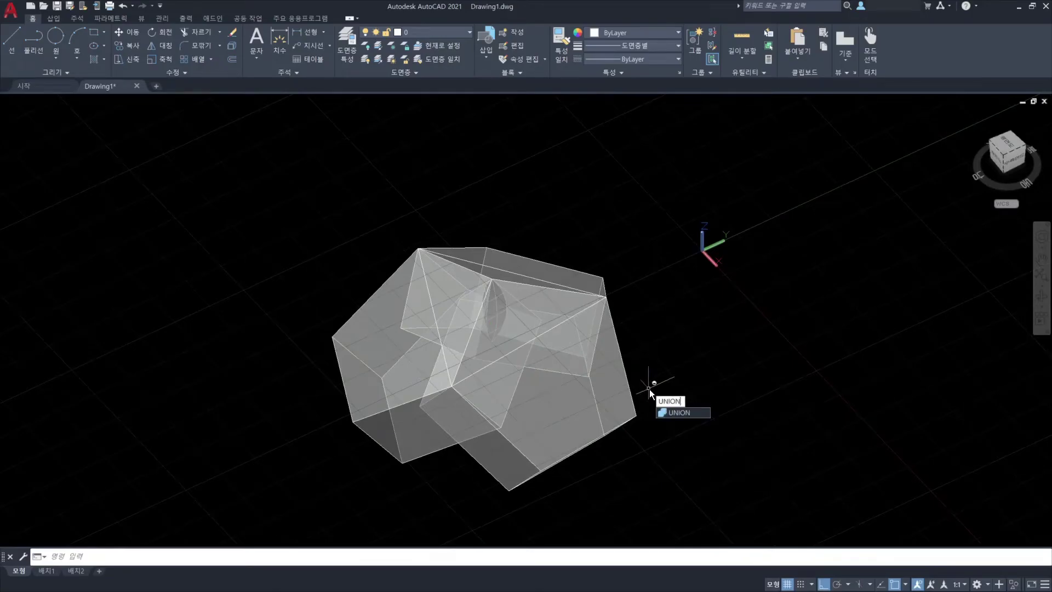
key(Return)
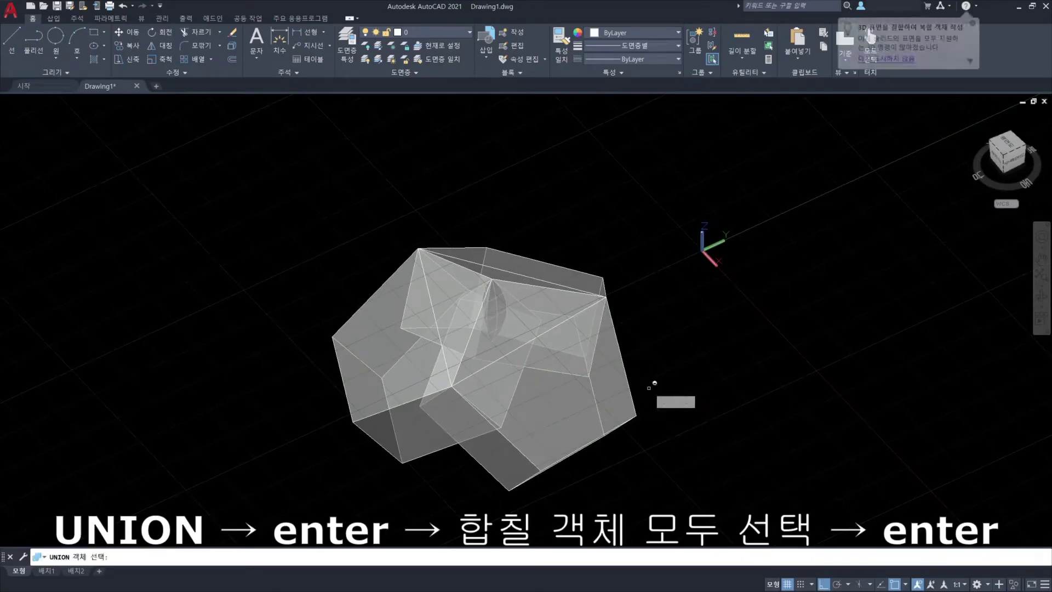
click(534, 394)
click(355, 352)
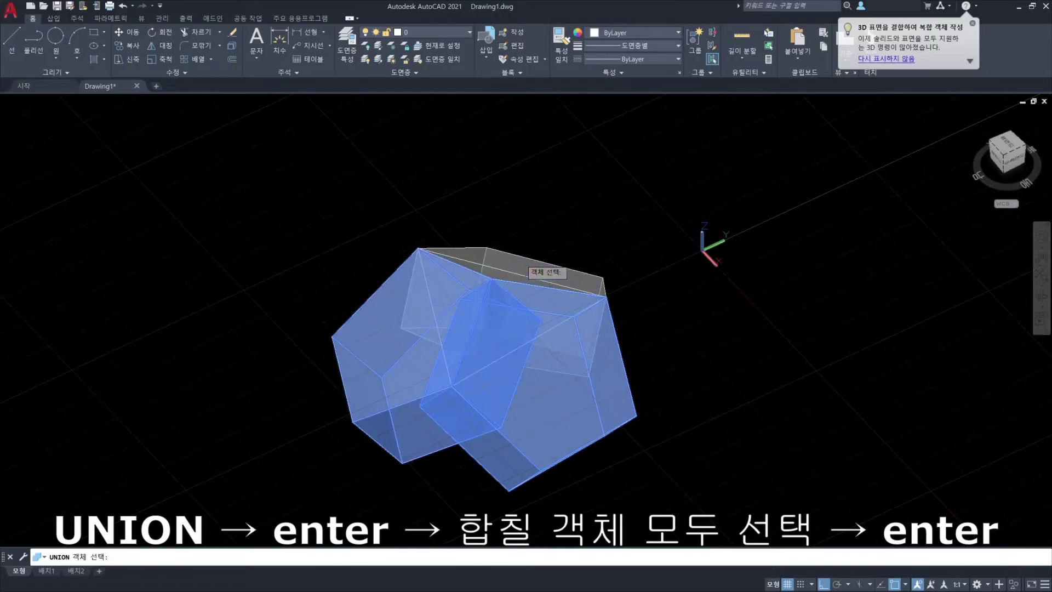
click(574, 267)
key(Return)
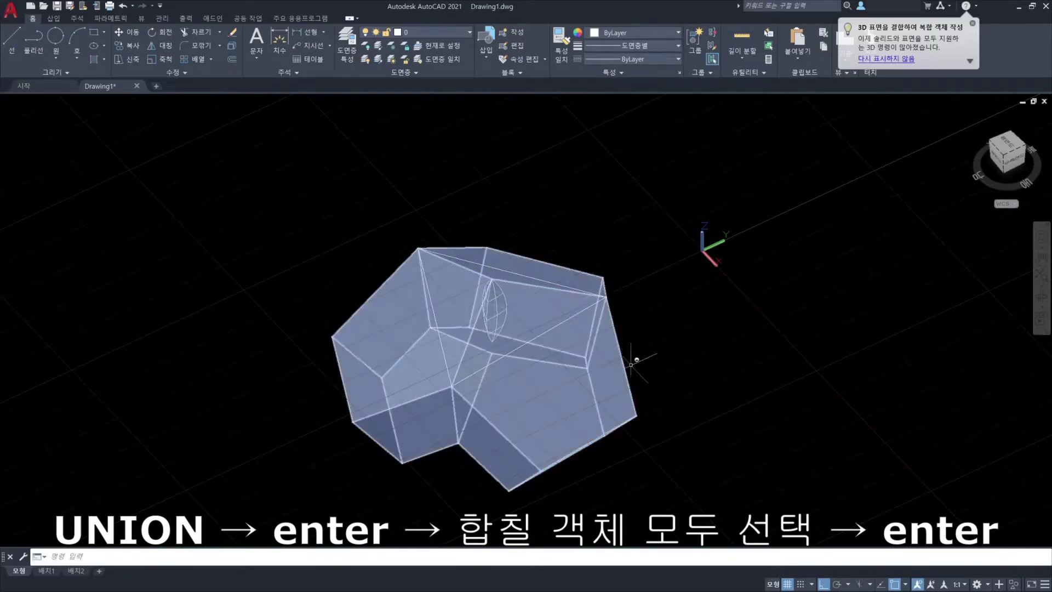
Delete the equilateral triangle and the sphere-intersection solid, leaving only the united pentagonal solid.
shift+middle_drag(648, 404, 646, 359)
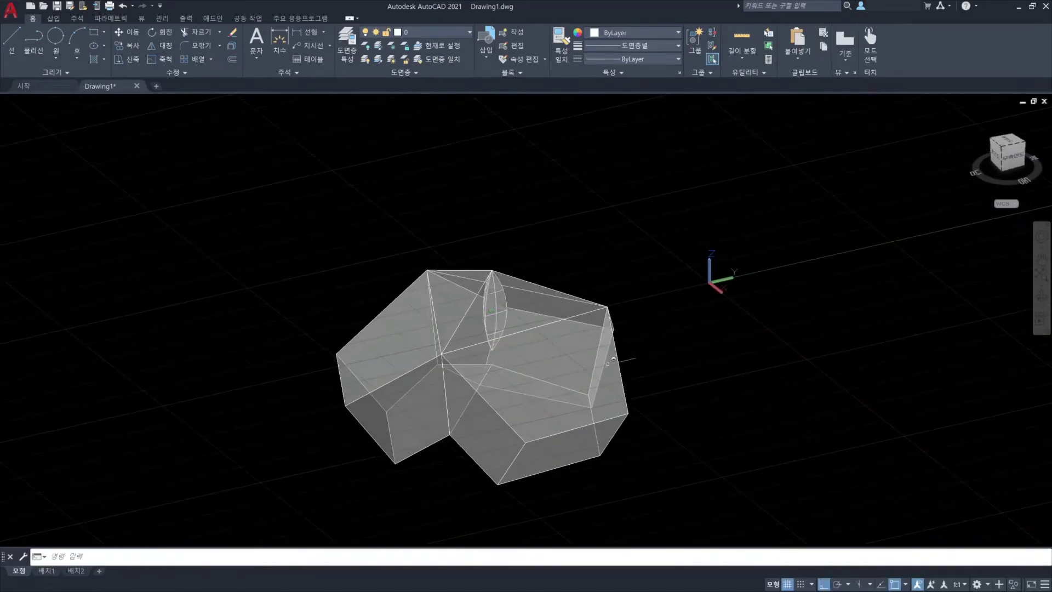
ctrl+click(329, 209)
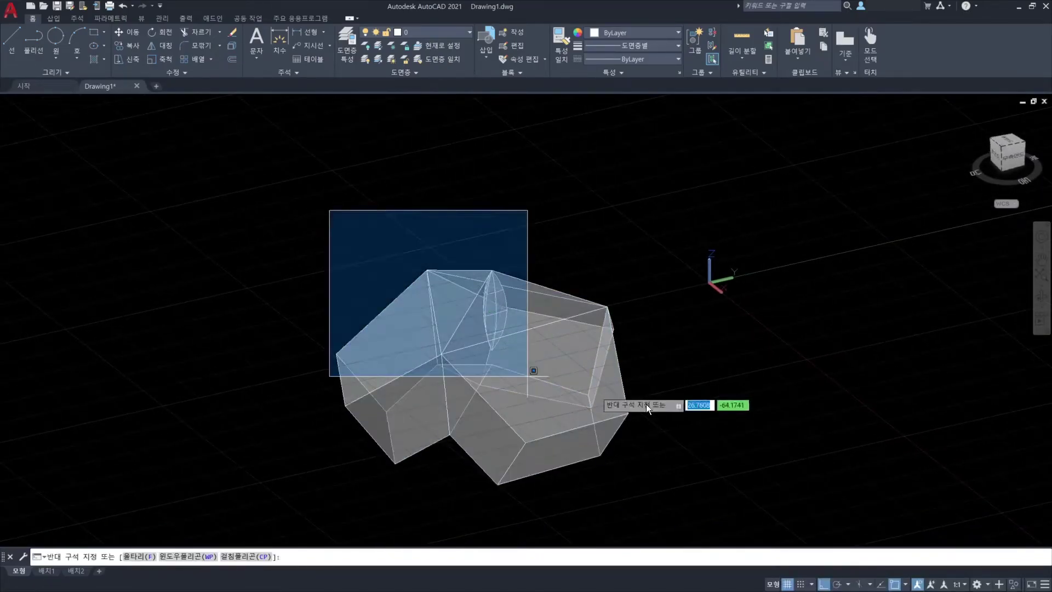
ctrl+click(711, 403)
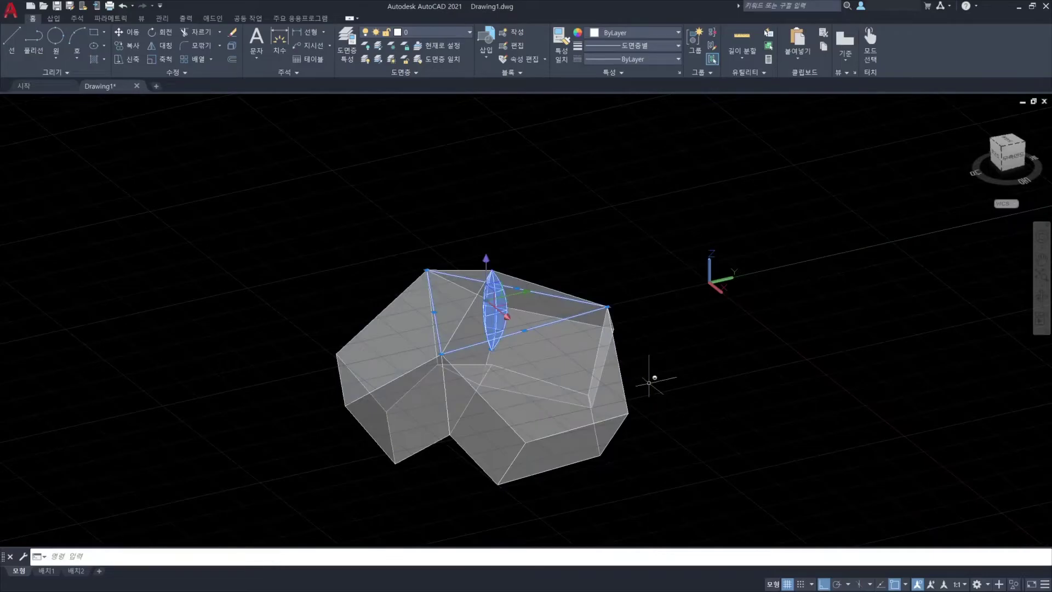
key(Delete)
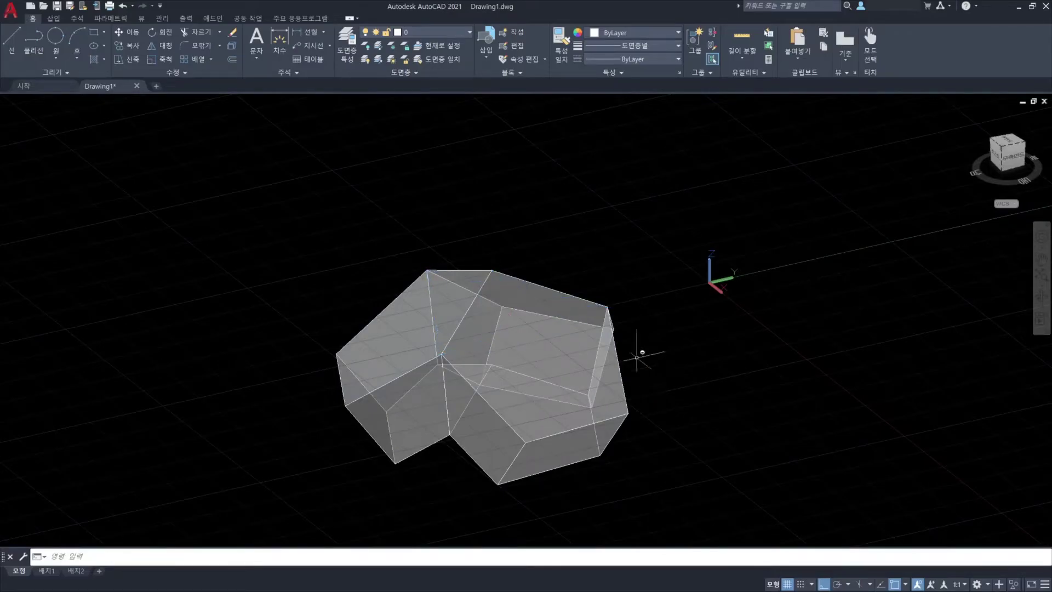
shift+middle_drag(458, 301, 423, 400)
middle_drag(632, 434, 549, 292)
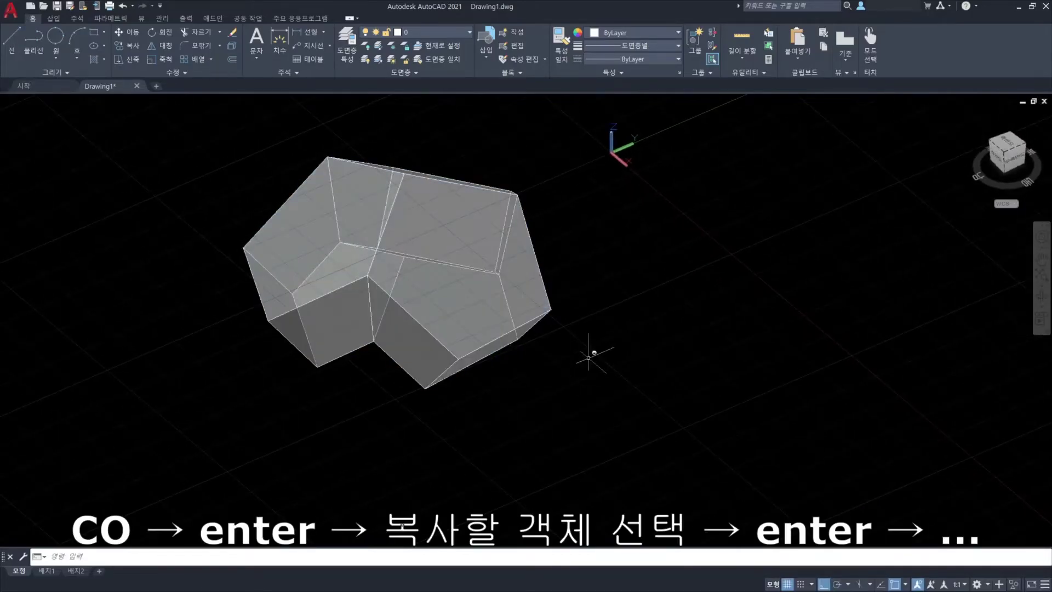
Copy the united pentagonal solid about 87 units along the positive Y axis.
drag(589, 357, 437, 293)
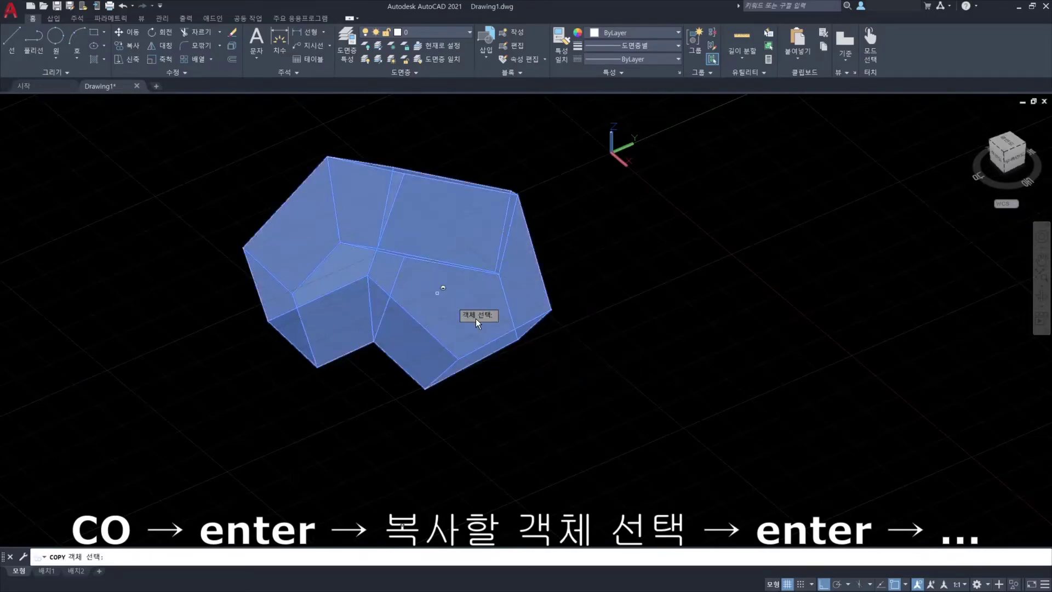
key(Return)
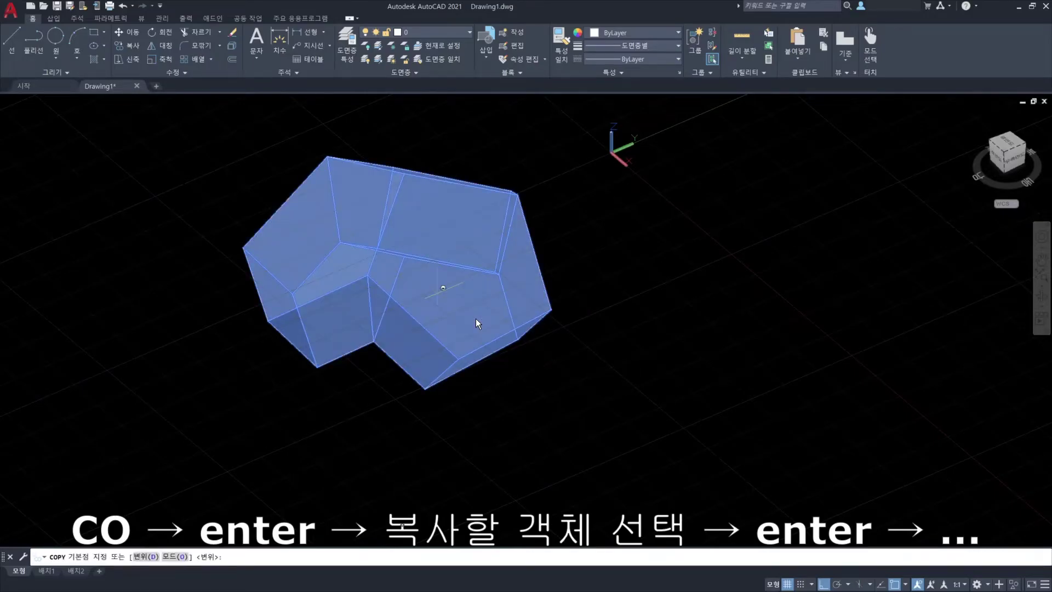
click(490, 430)
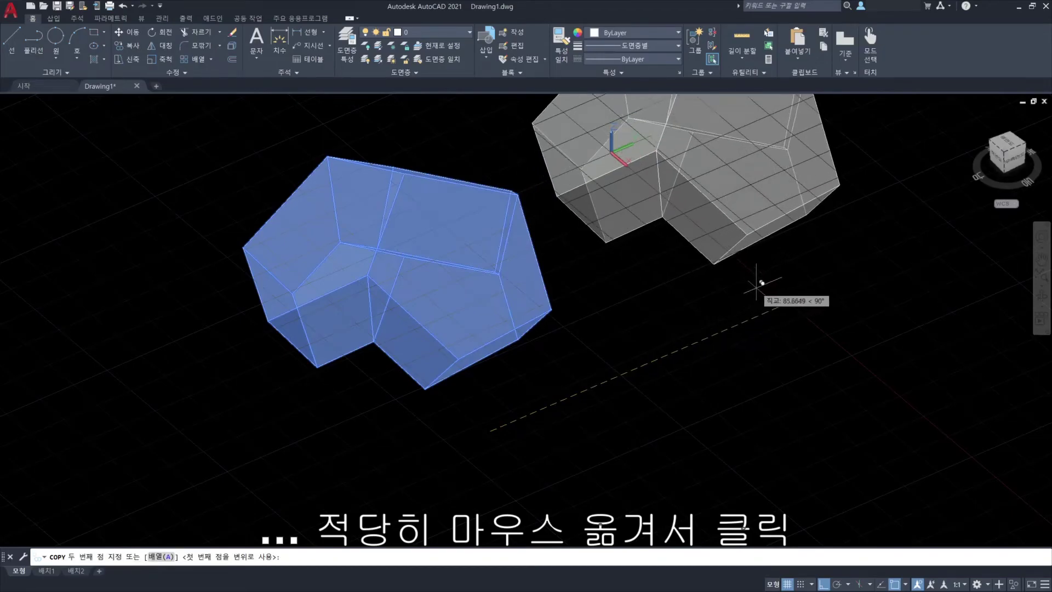
middle_drag(761, 282, 714, 367)
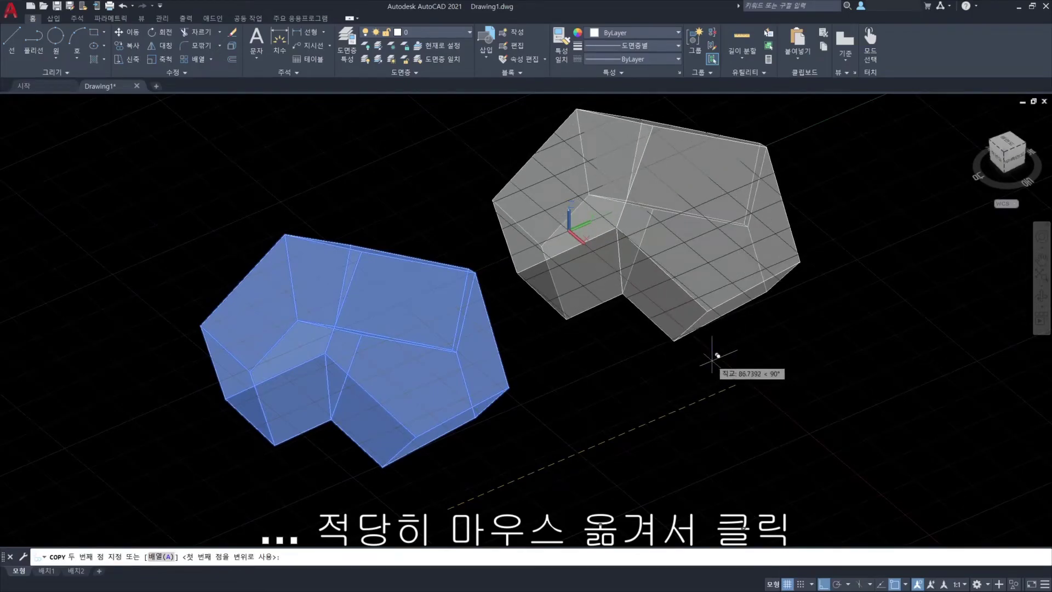
click(713, 355)
key(Return)
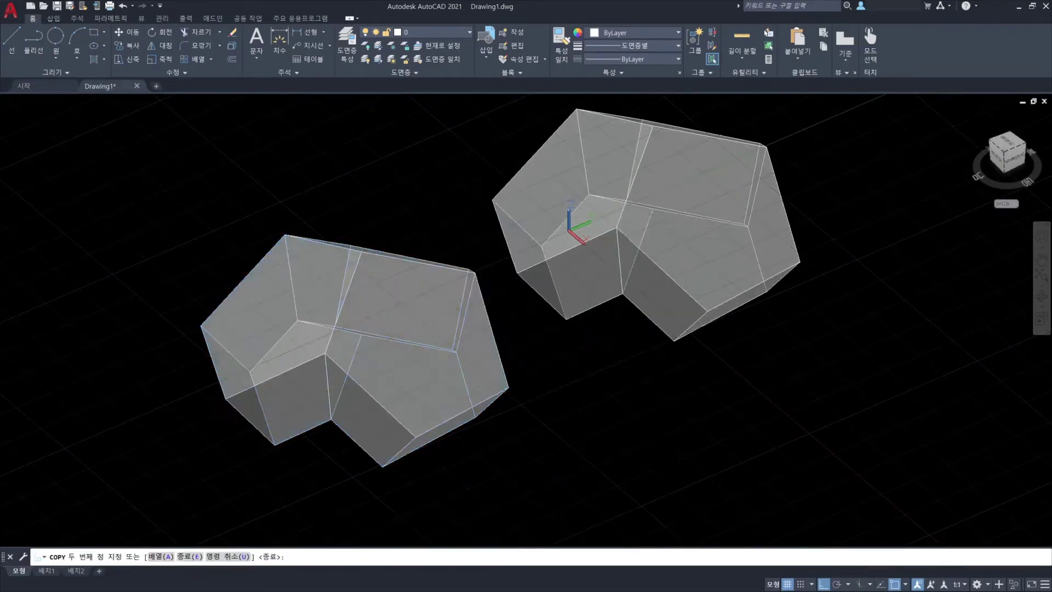
Begin a 3D Align of the copied solid, matching the upper outer corner of its near side to the original's outermost corner facing the copy.
shift+middle_drag(626, 322, 429, 273)
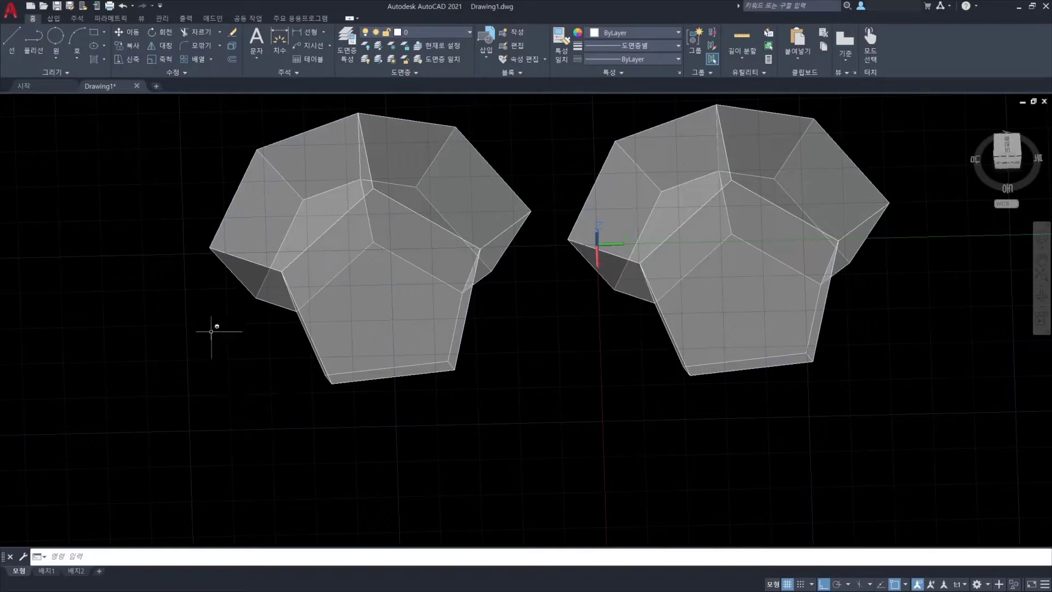
click(741, 237)
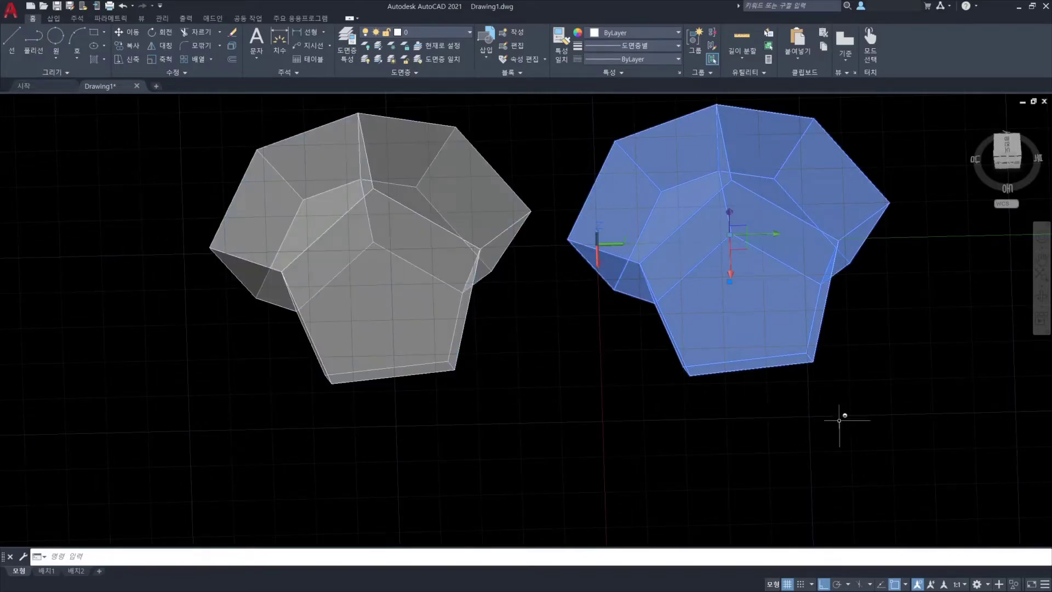
middle_drag(833, 423, 758, 399)
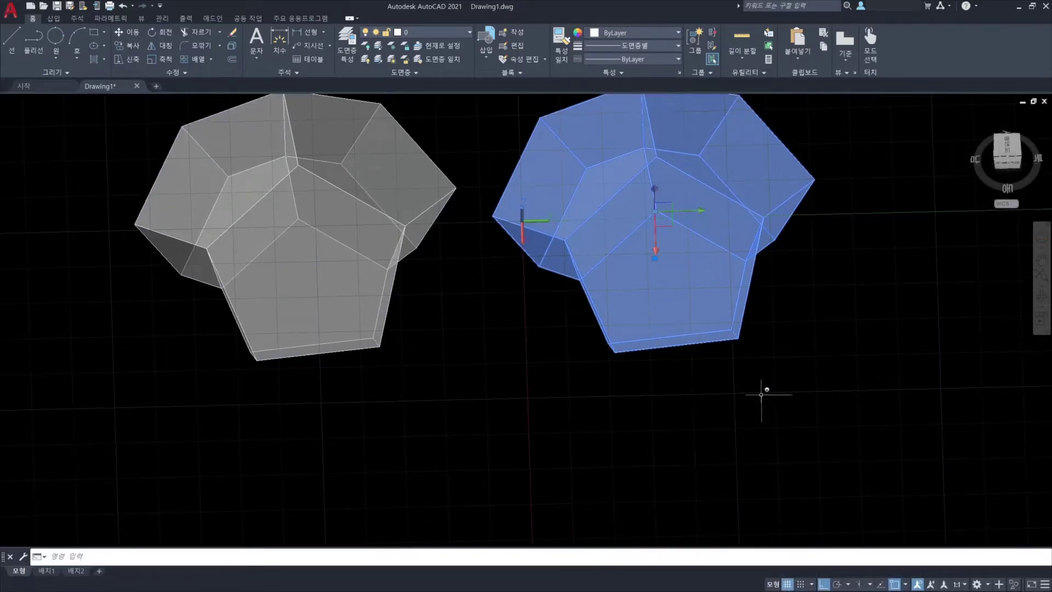
middle_drag(676, 397, 637, 460)
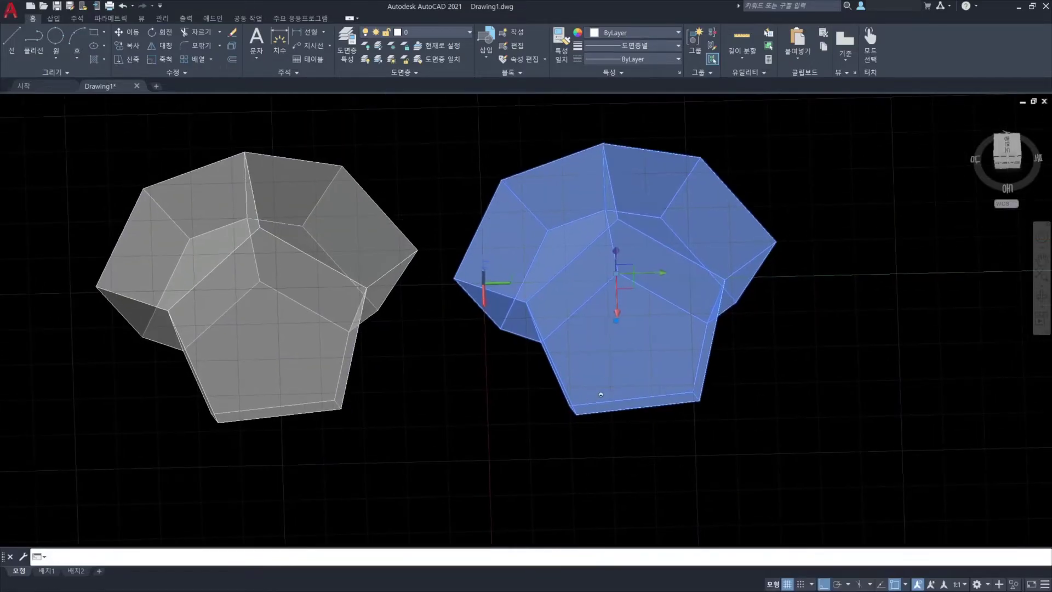
key(Escape)
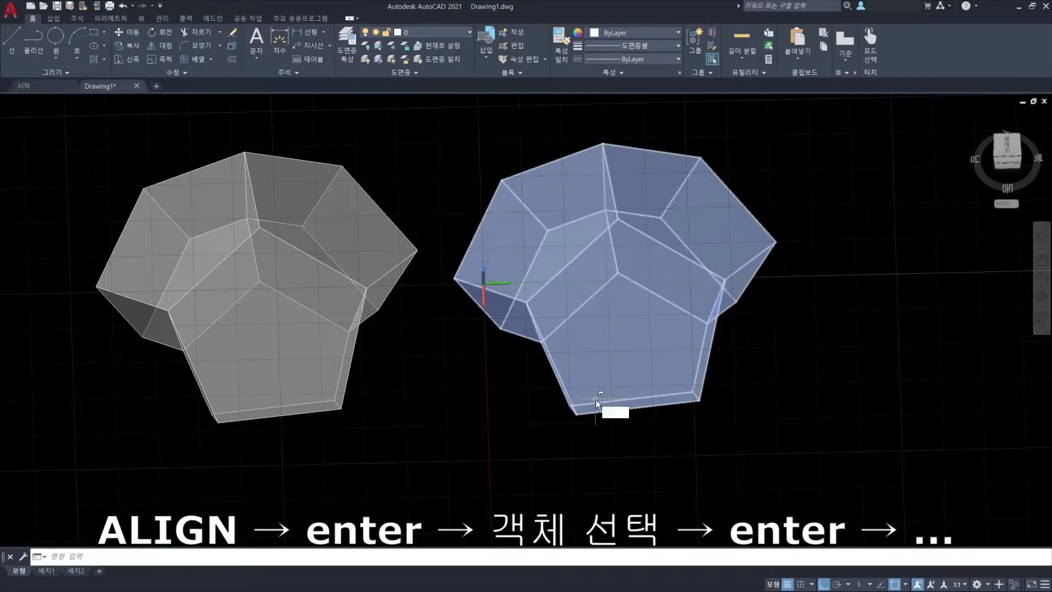
key(Return)
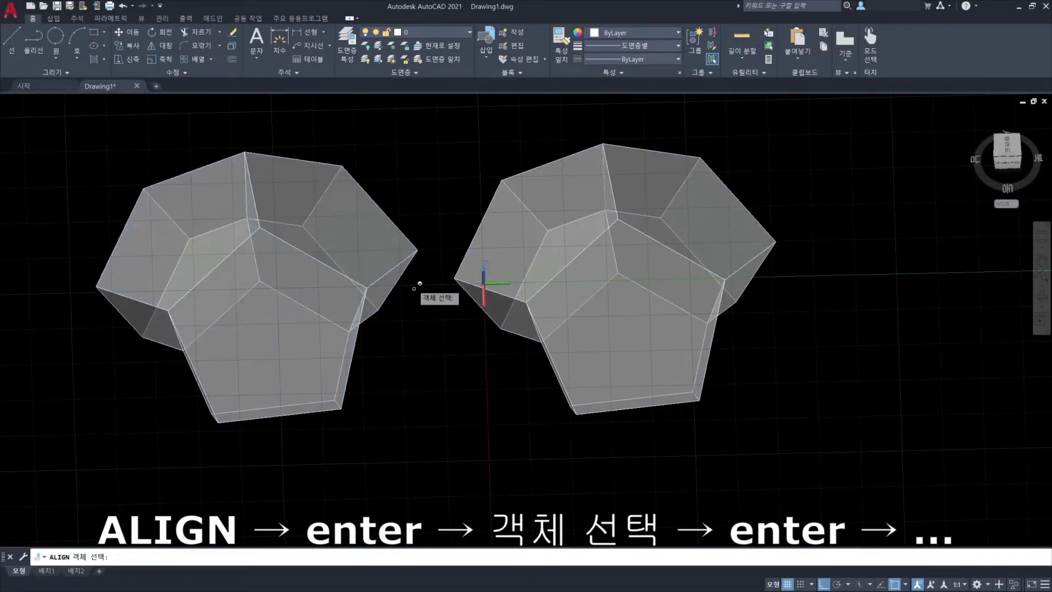
click(356, 363)
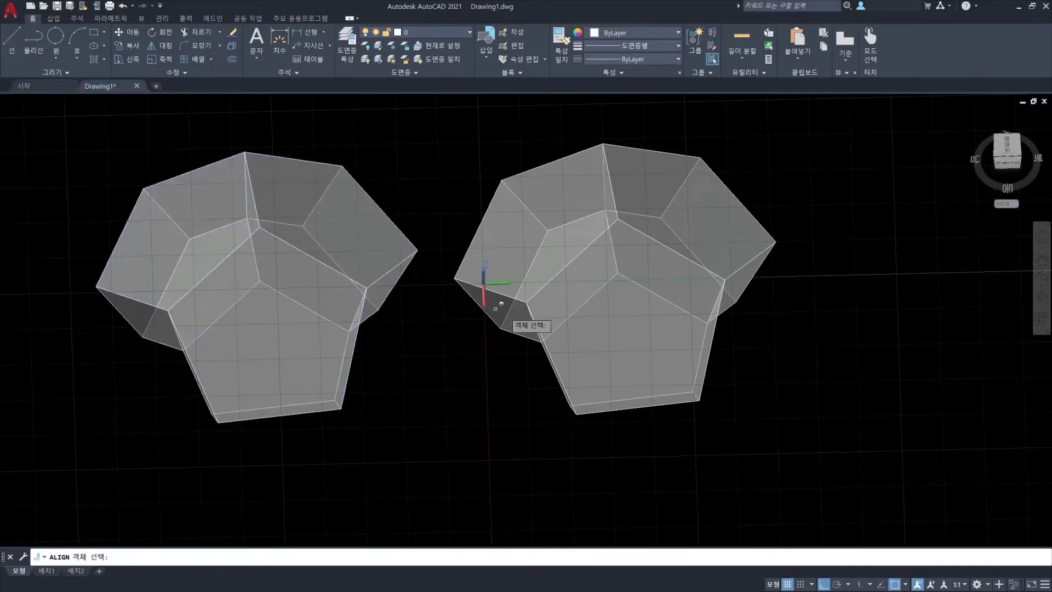
click(615, 288)
key(Return)
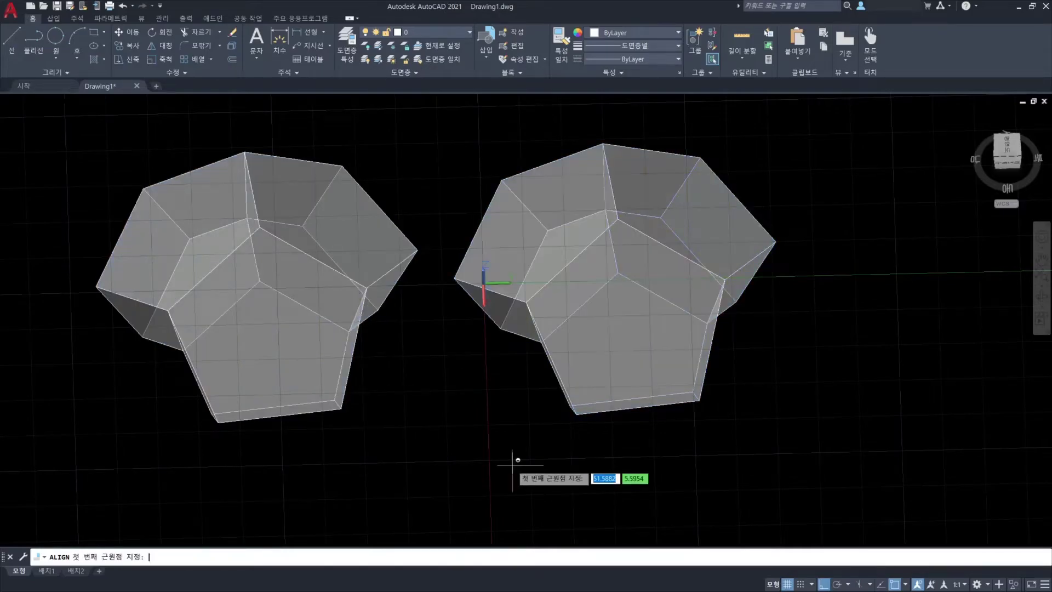
click(504, 178)
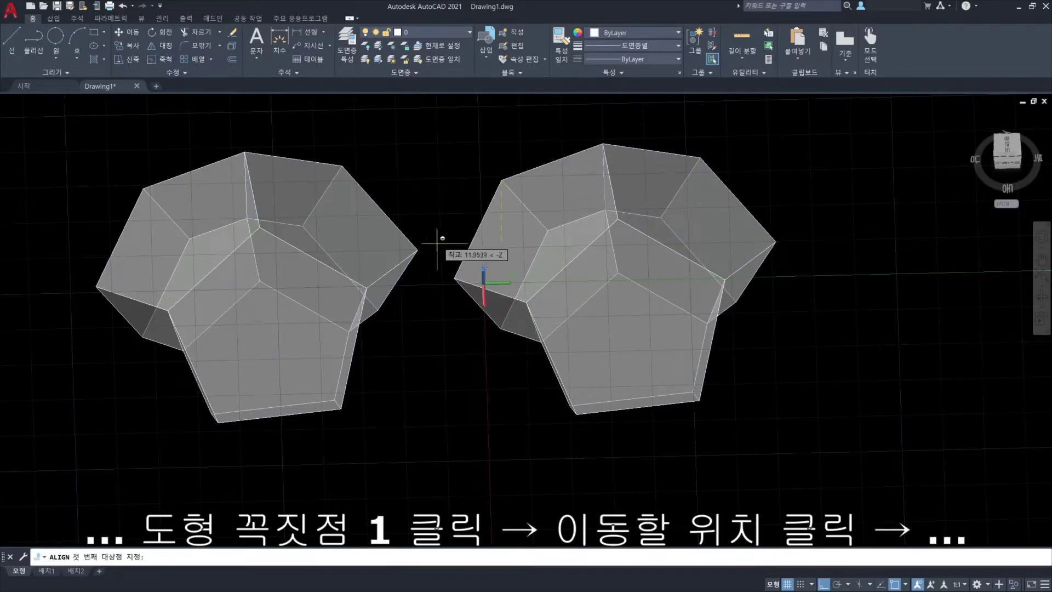
click(417, 249)
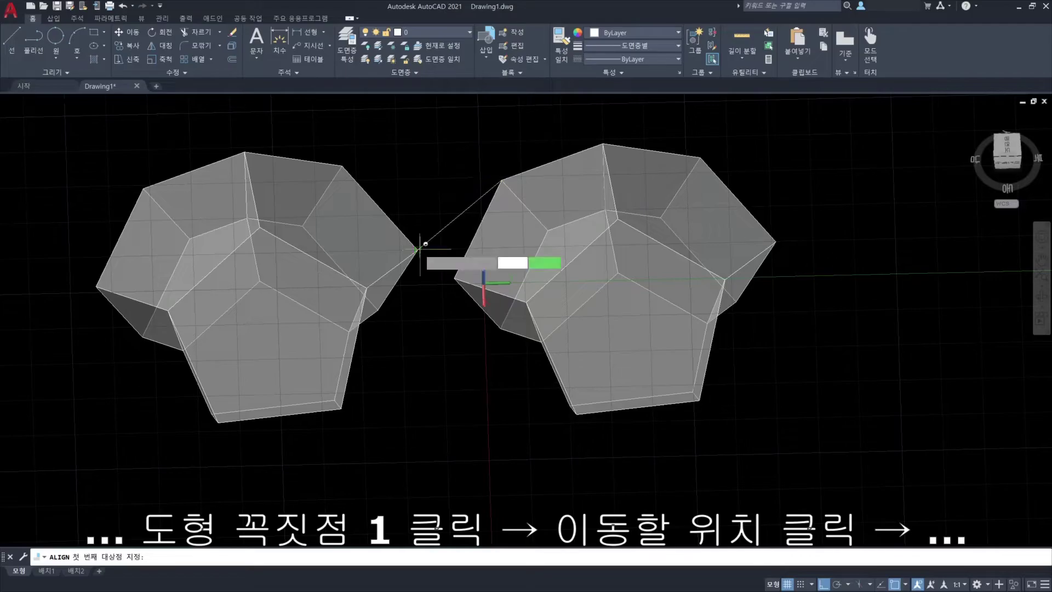
Complete the alignment by matching the copy's outermost corner and adjacent front-pentagon corner to the two nearer corners of the original's front pentagon.
click(448, 276)
mouse_move(447, 277)
shift+middle_down()
mouse_move(406, 345)
mouse_move(453, 278)
shift+middle_up()
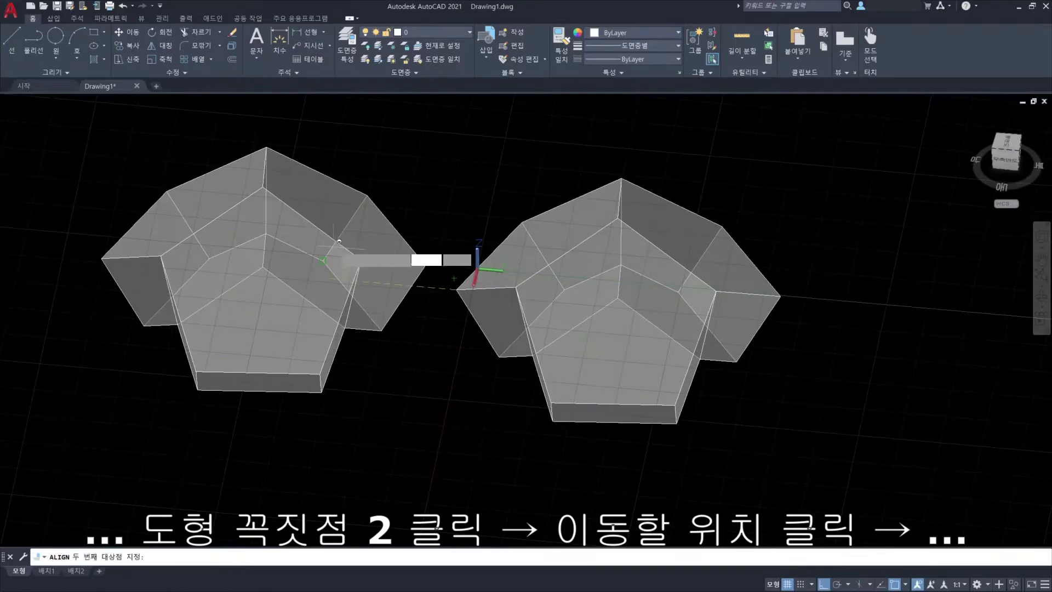
click(361, 259)
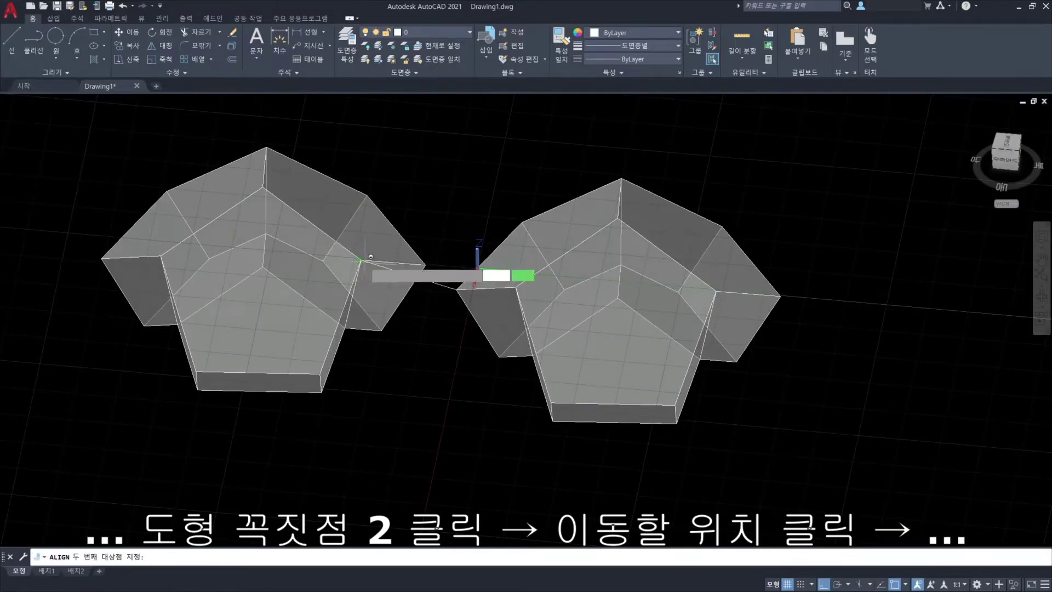
shift+middle_drag(455, 375, 469, 353)
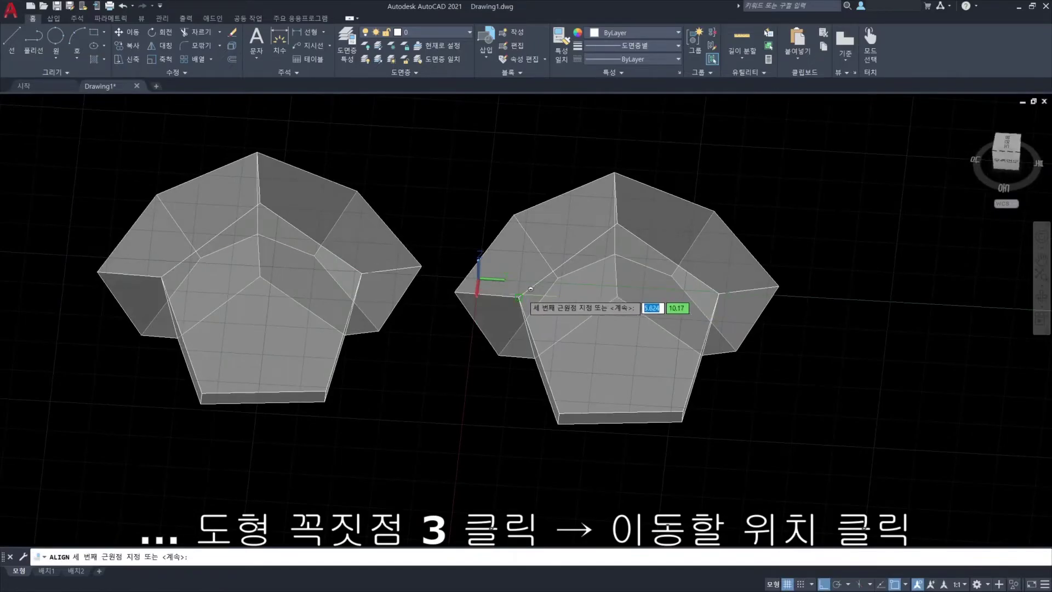
click(520, 296)
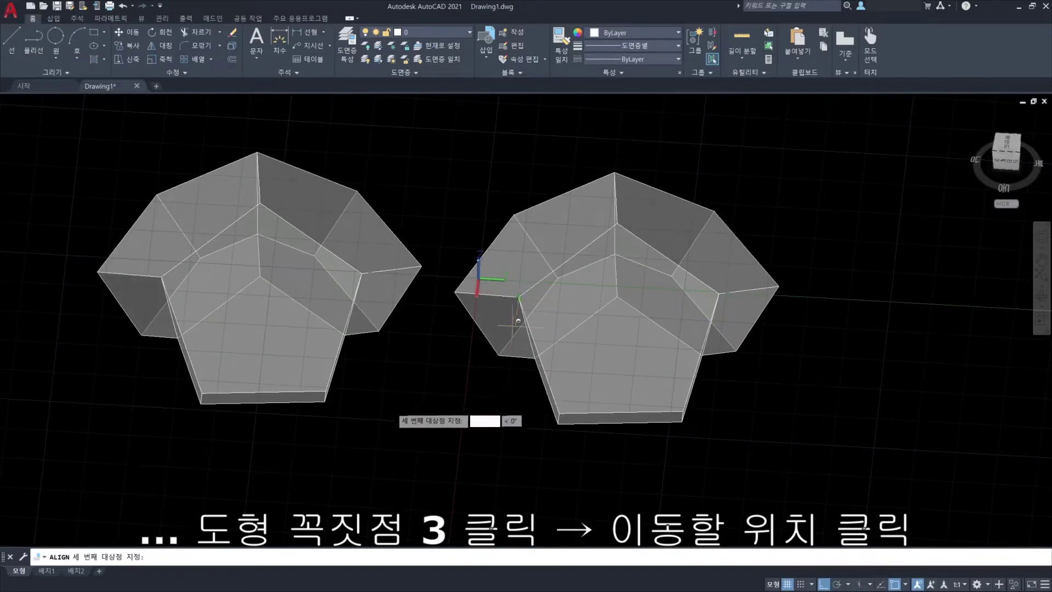
shift+middle_drag(352, 391, 325, 371)
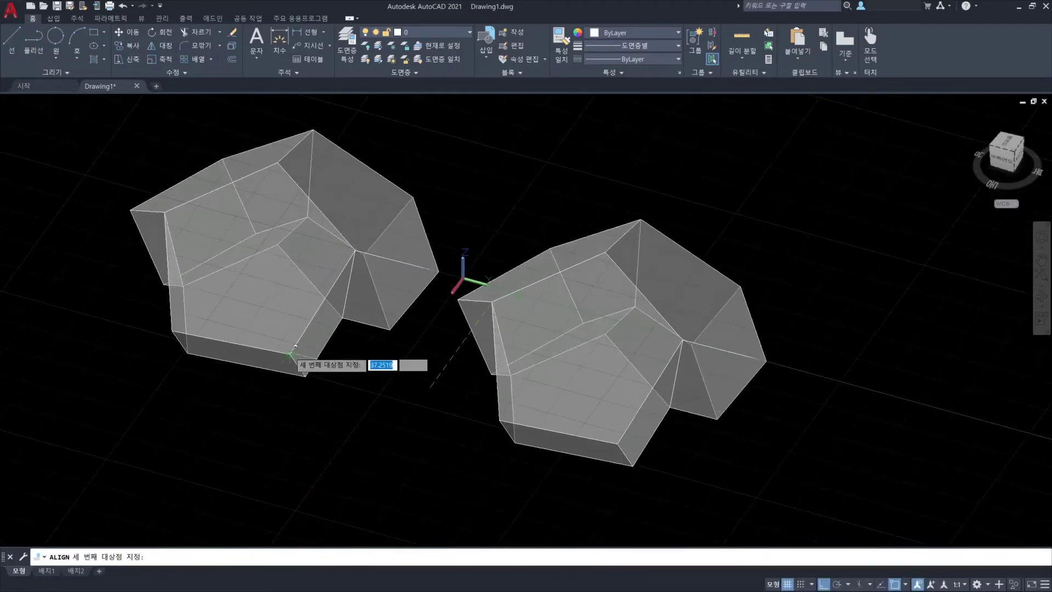
click(295, 348)
key(Return)
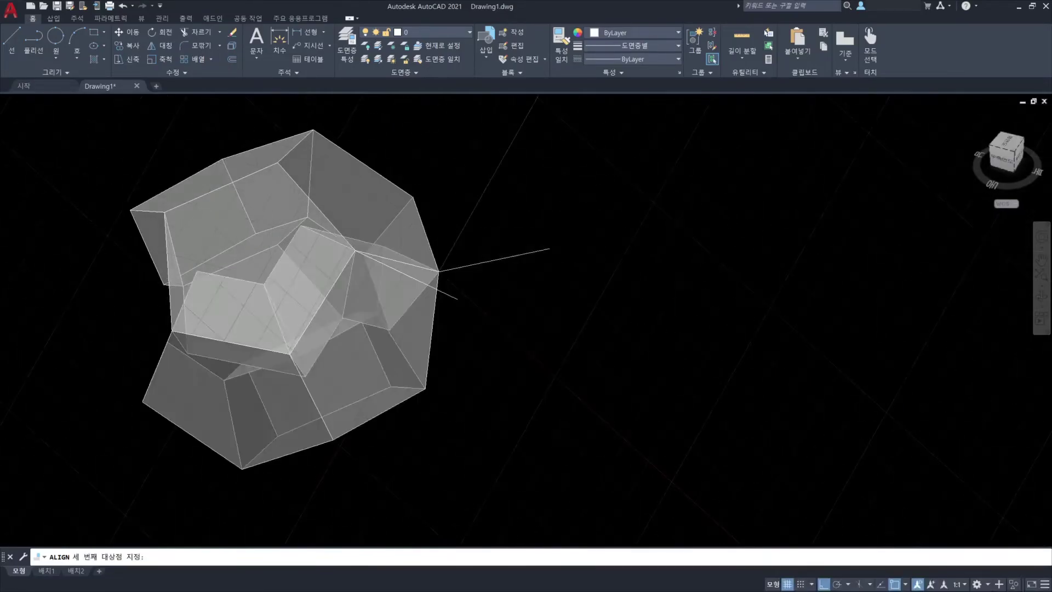
Unite the original and the aligned copy into a single solid.
shift+middle_drag(541, 363, 575, 367)
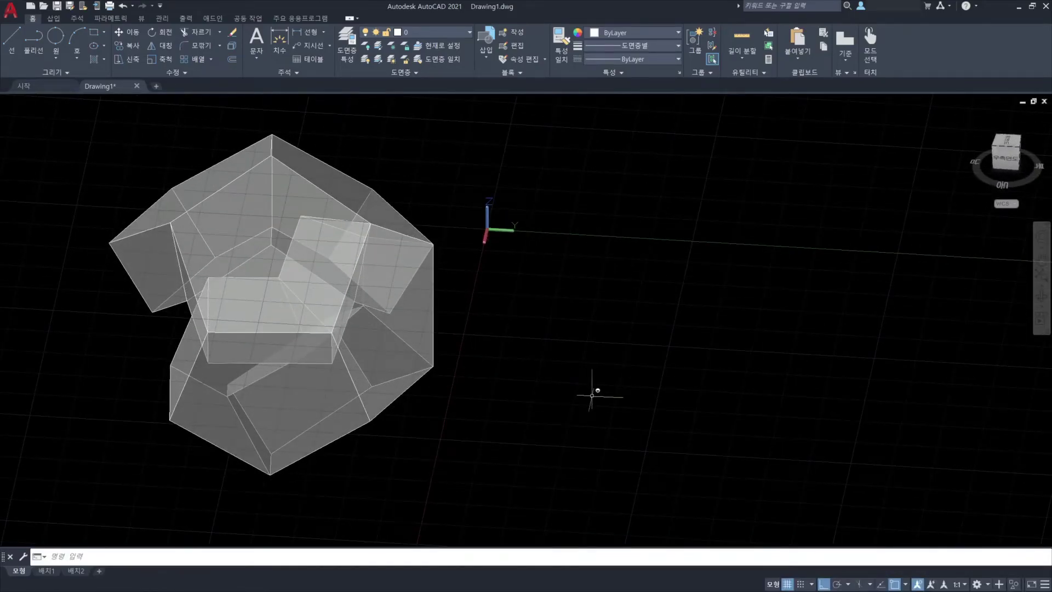
text(n)
key(Return)
click(470, 423)
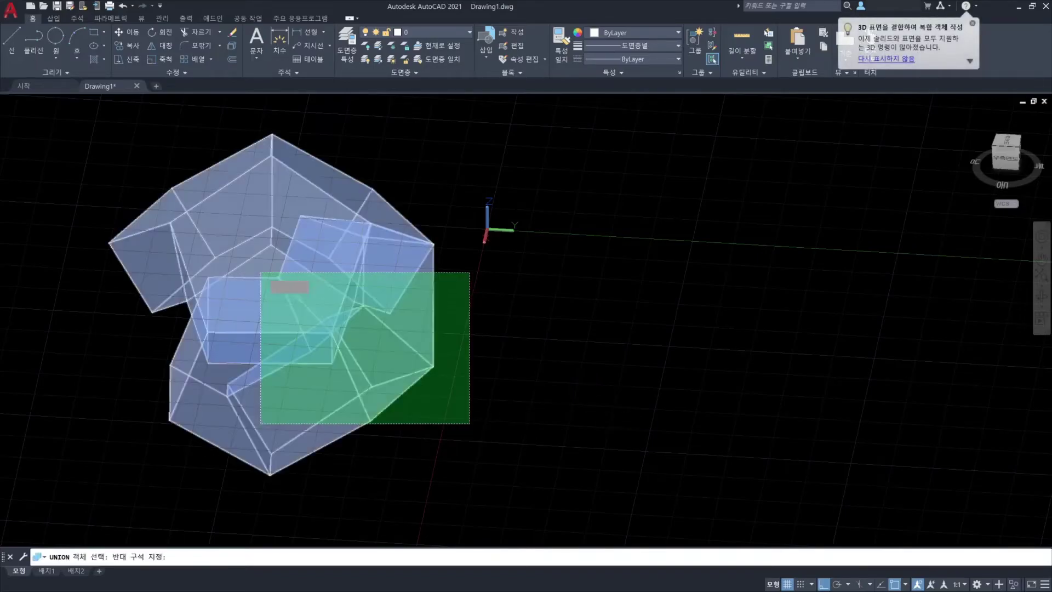
click(317, 290)
key(Return)
Set the visual style to Shaded and turn off the grid display.
mouse_move(496, 348)
shift+middle_down()
mouse_move(326, 280)
mouse_move(454, 302)
mouse_move(530, 289)
mouse_move(521, 331)
mouse_move(500, 334)
shift+middle_up()
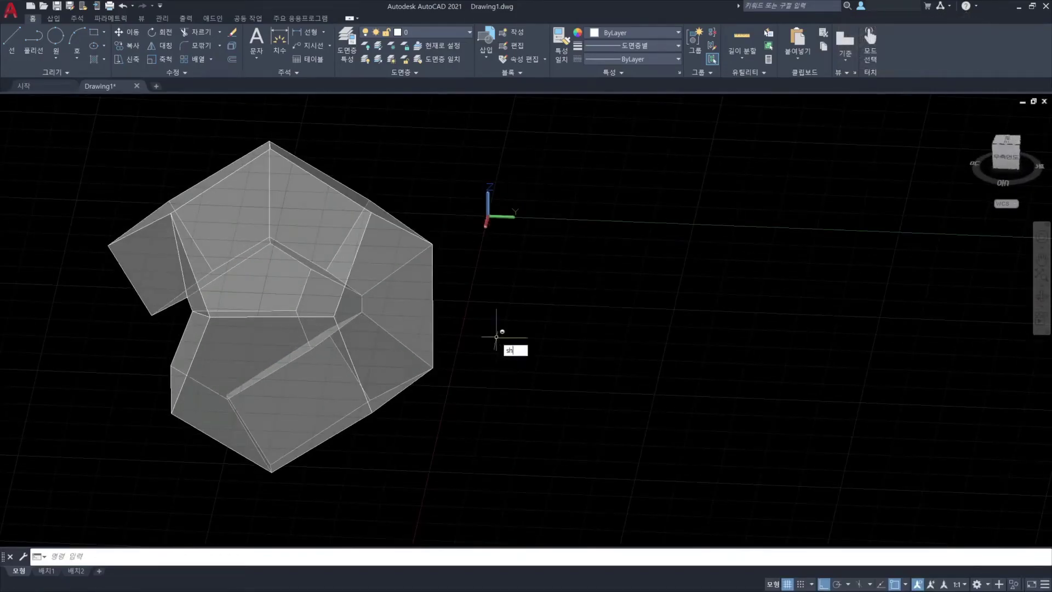
key(Return)
text(s)
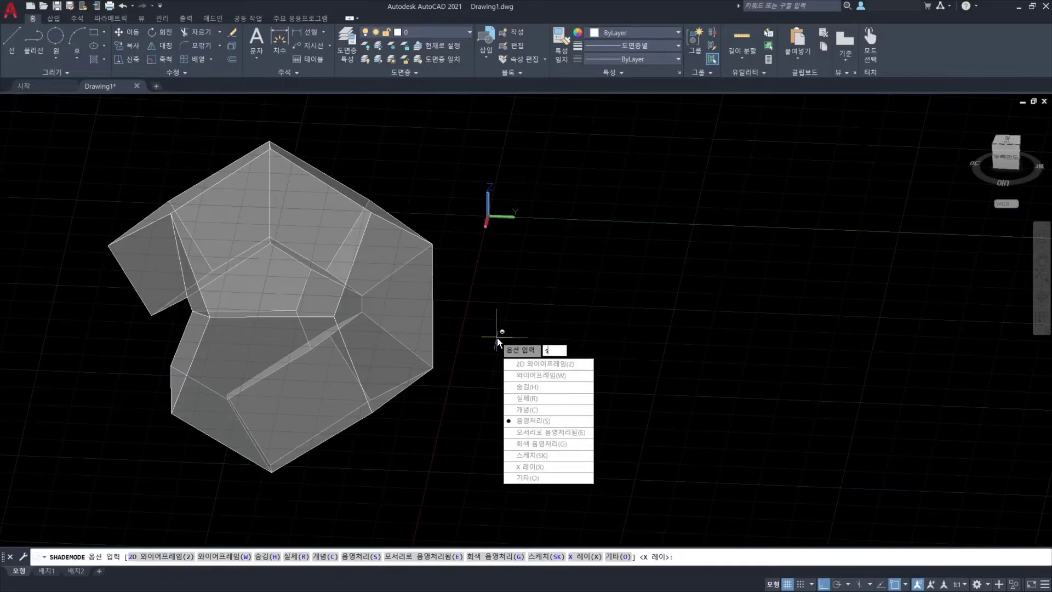
key(Return)
shift+middle_drag(516, 382, 418, 392)
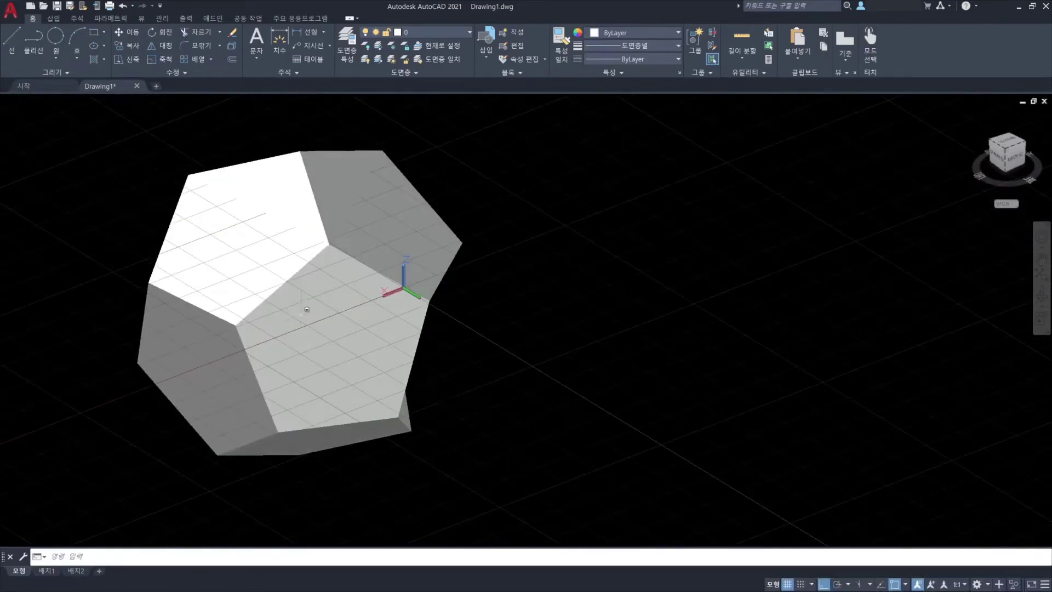
click(787, 584)
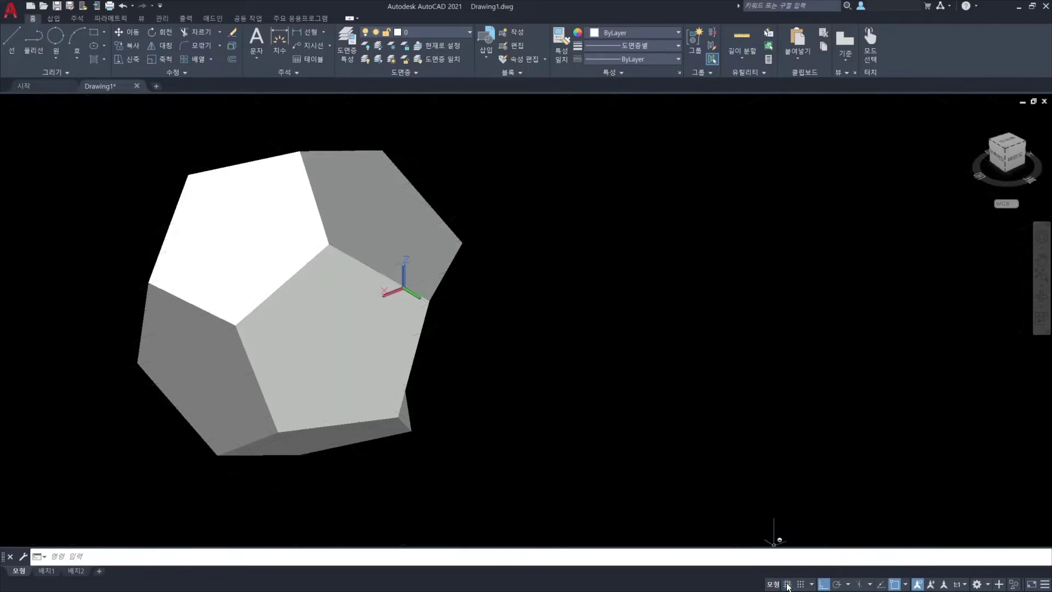
Examine the united solid from several angles, including its open side and the missing pentagonal faces.
middle_drag(543, 378, 384, 307)
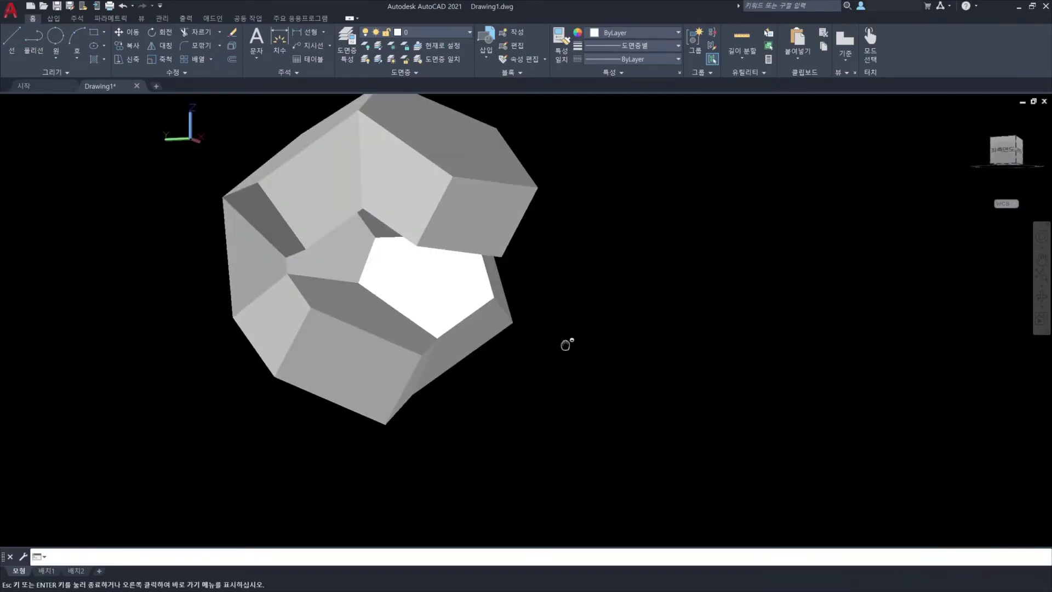
shift+middle_drag(367, 362, 412, 398)
middle_drag(436, 268, 428, 326)
shift+middle_drag(446, 379, 537, 378)
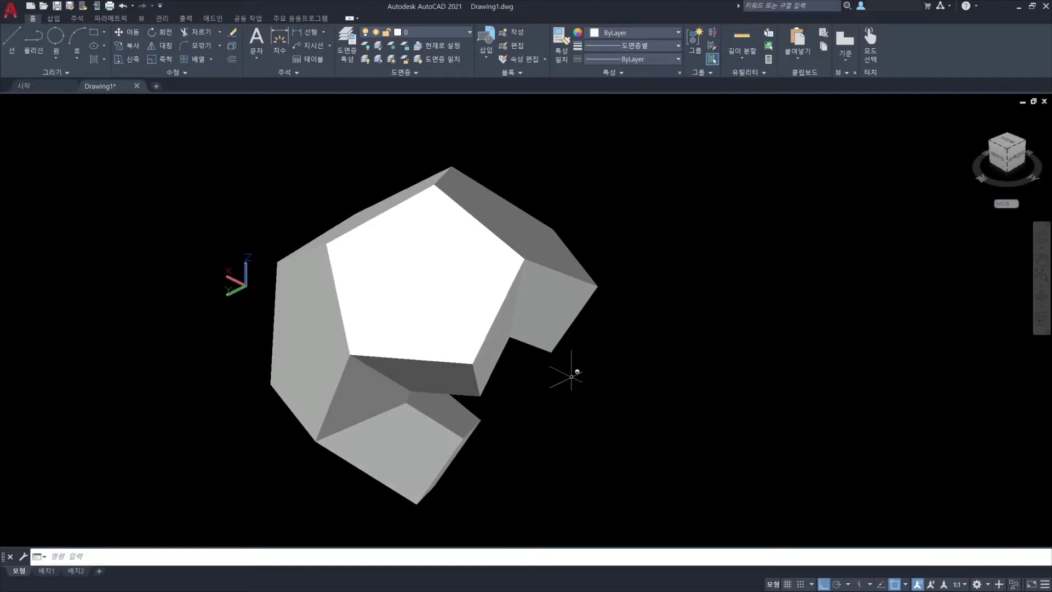
shift+middle_drag(383, 345, 650, 314)
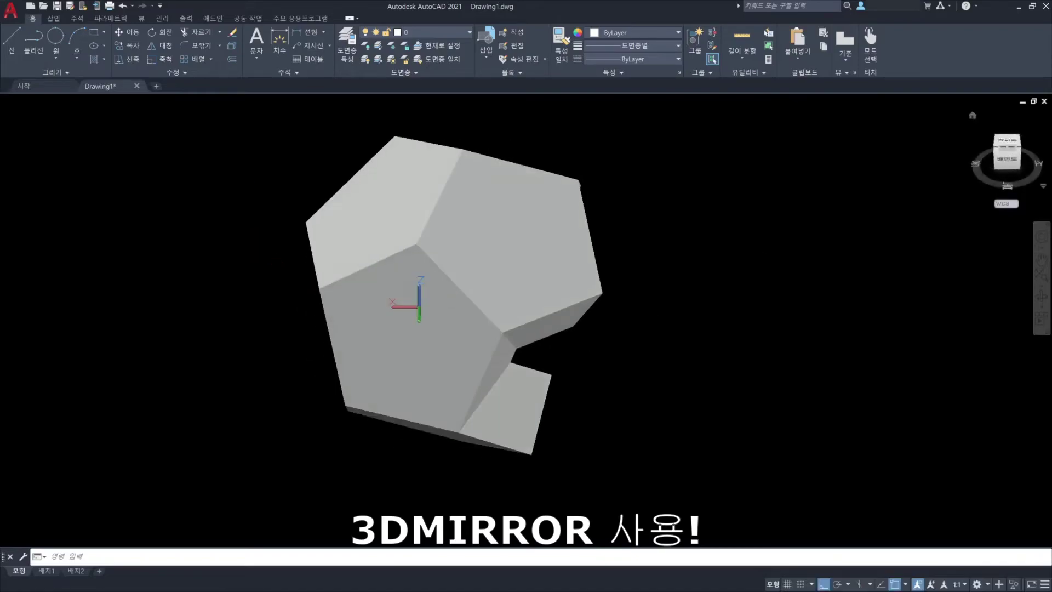
3D-mirror the solid about the plane through both ends of the edge shared by two pentagons and the neighbouring pentagon's opposite edge midpoint, keeping the original.
click(1011, 138)
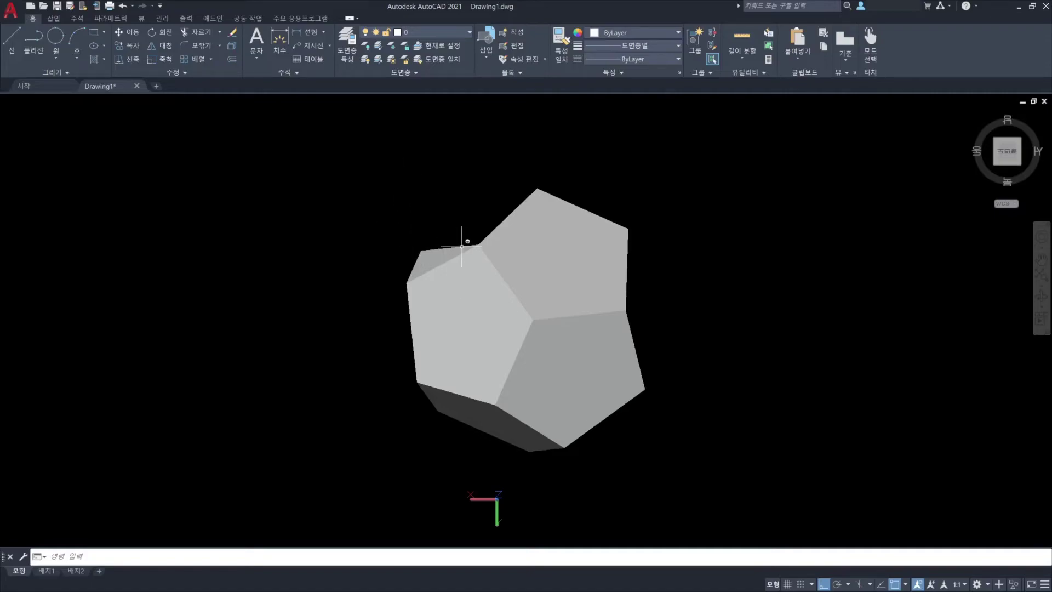
middle_drag(575, 487, 476, 422)
click(394, 361)
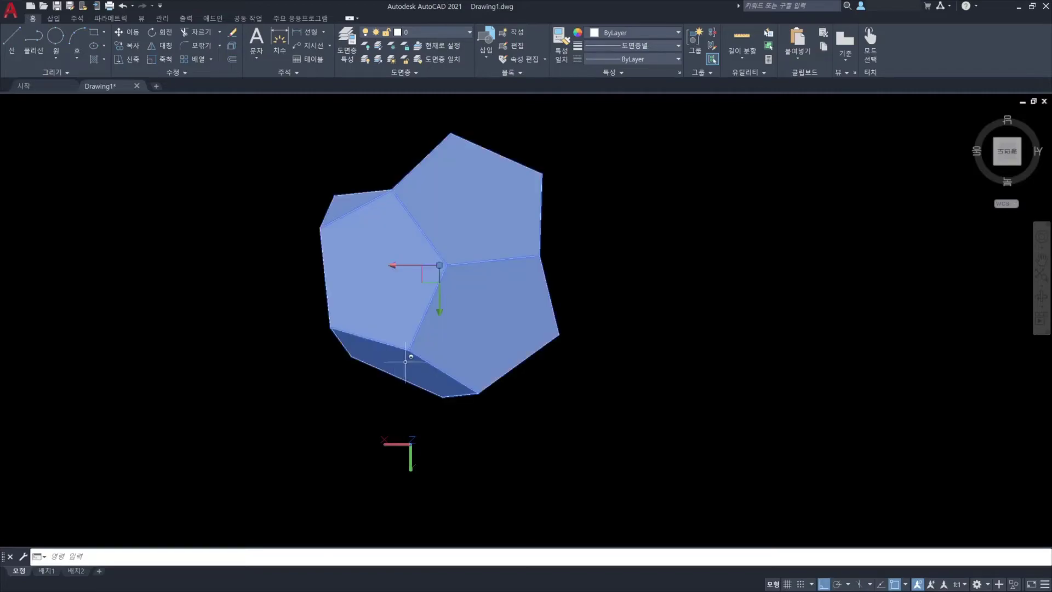
key(Escape)
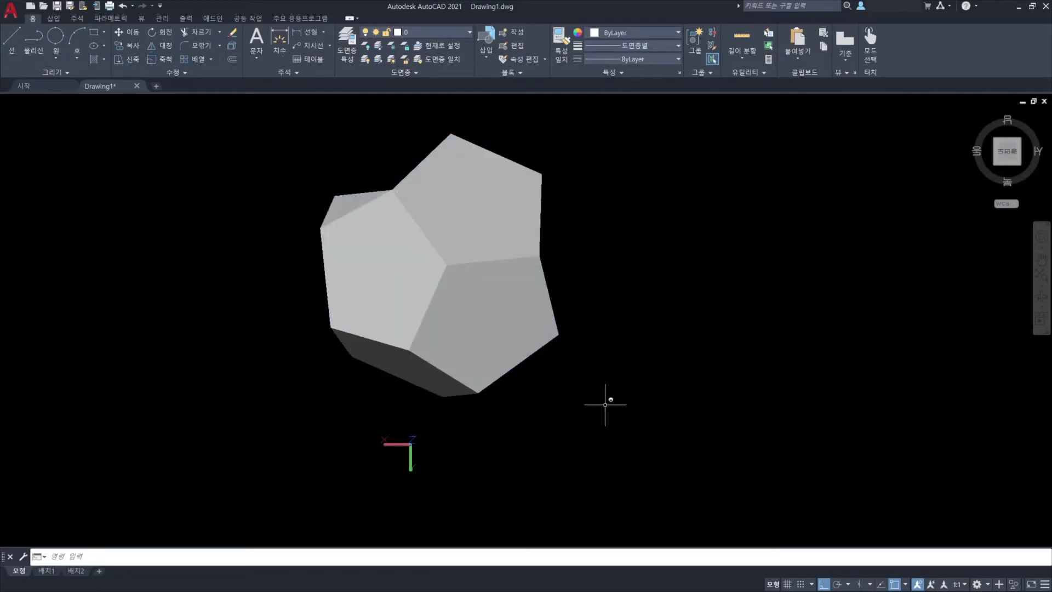
text(3)
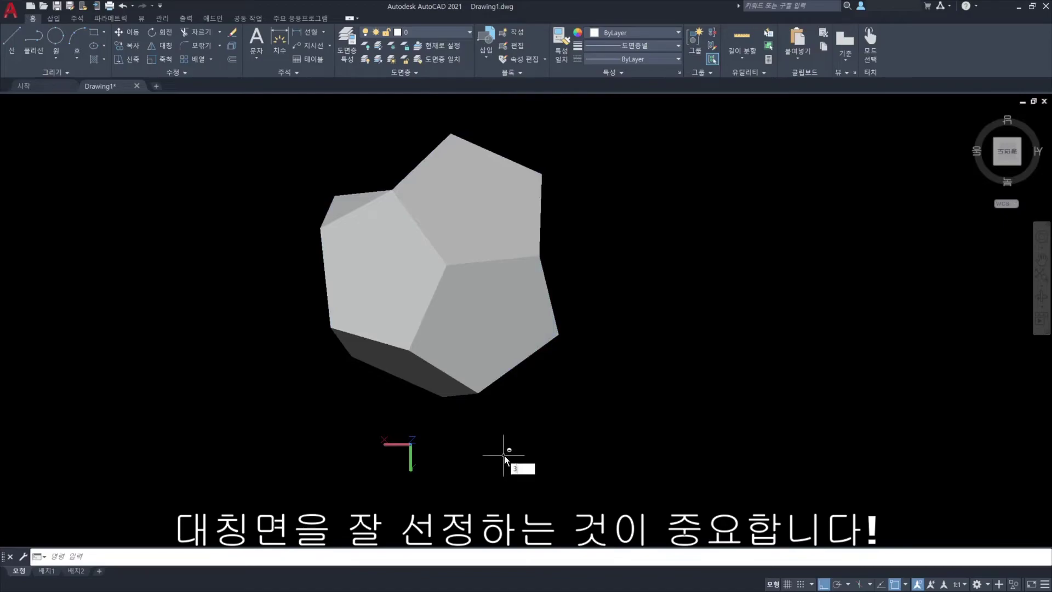
text(dmiroor)
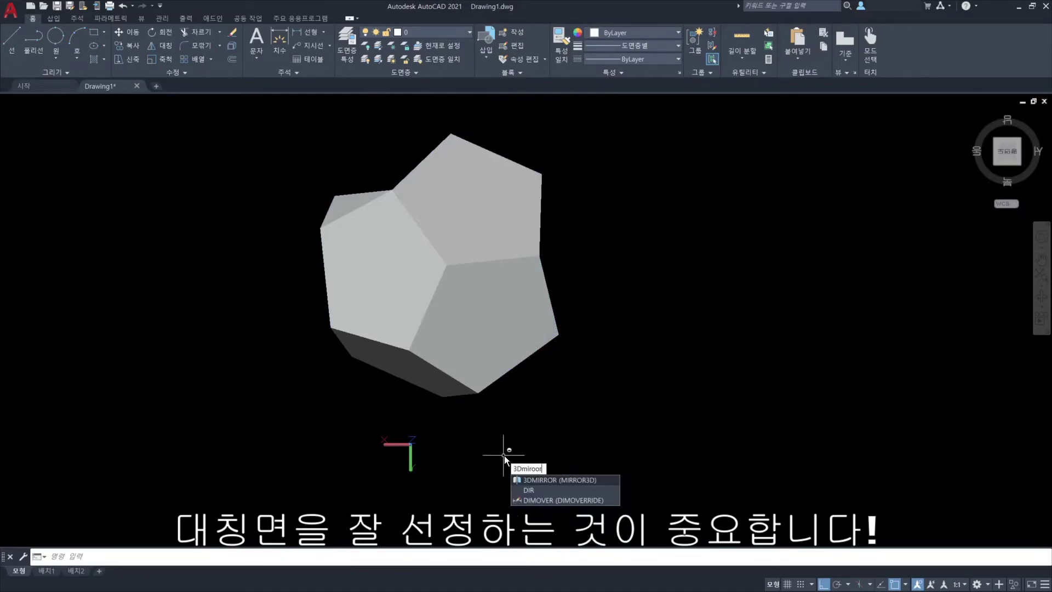
key(Return)
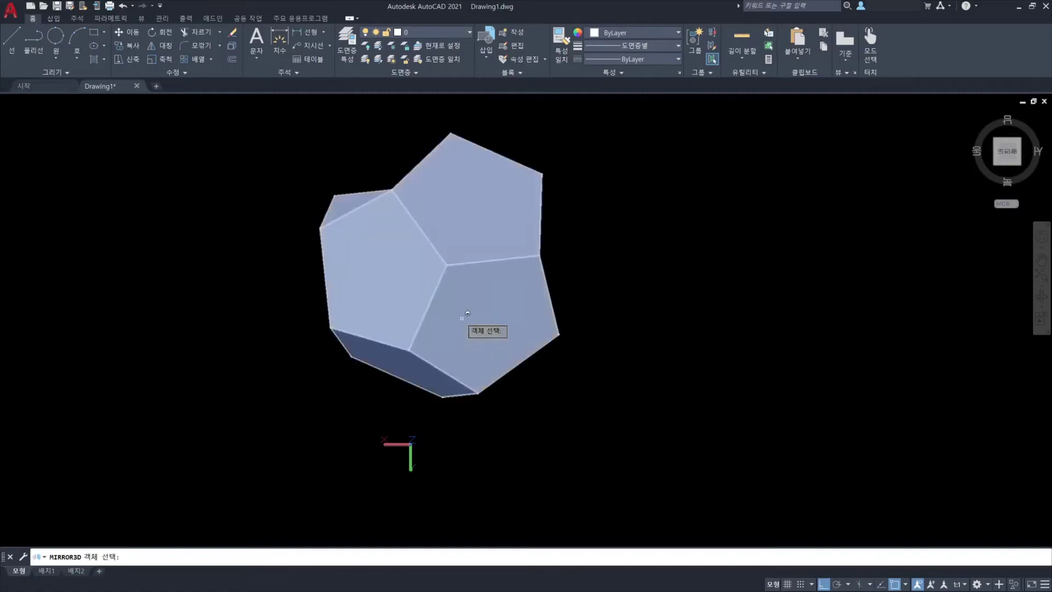
click(506, 362)
key(Return)
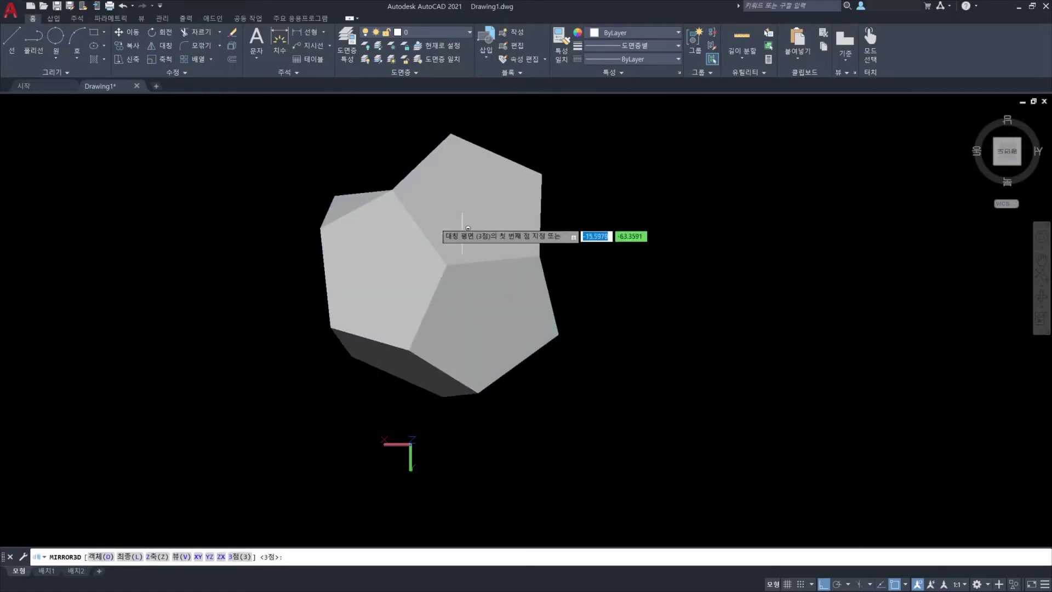
click(391, 190)
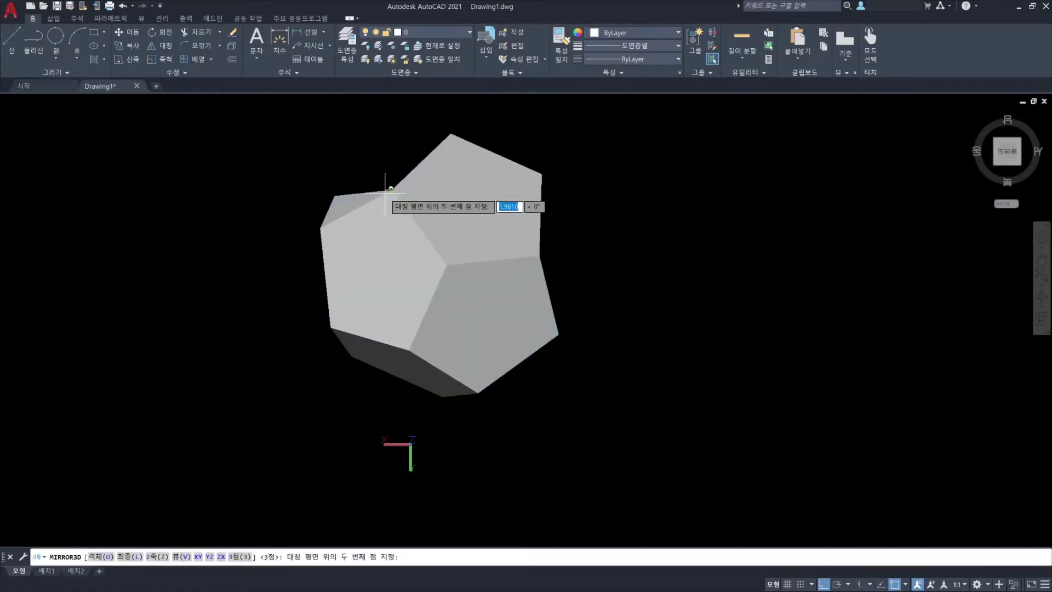
click(447, 265)
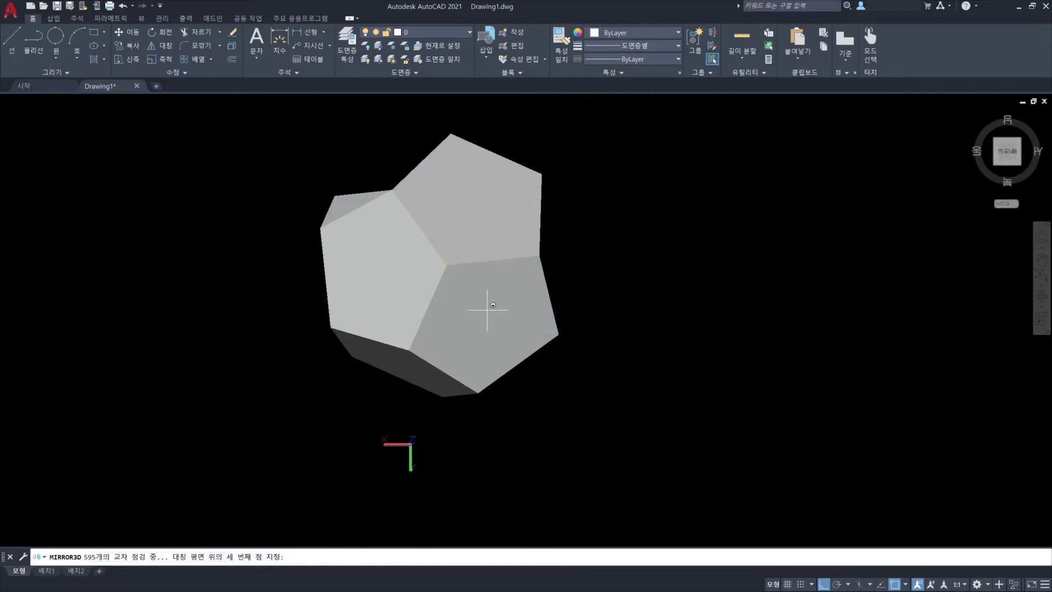
click(518, 363)
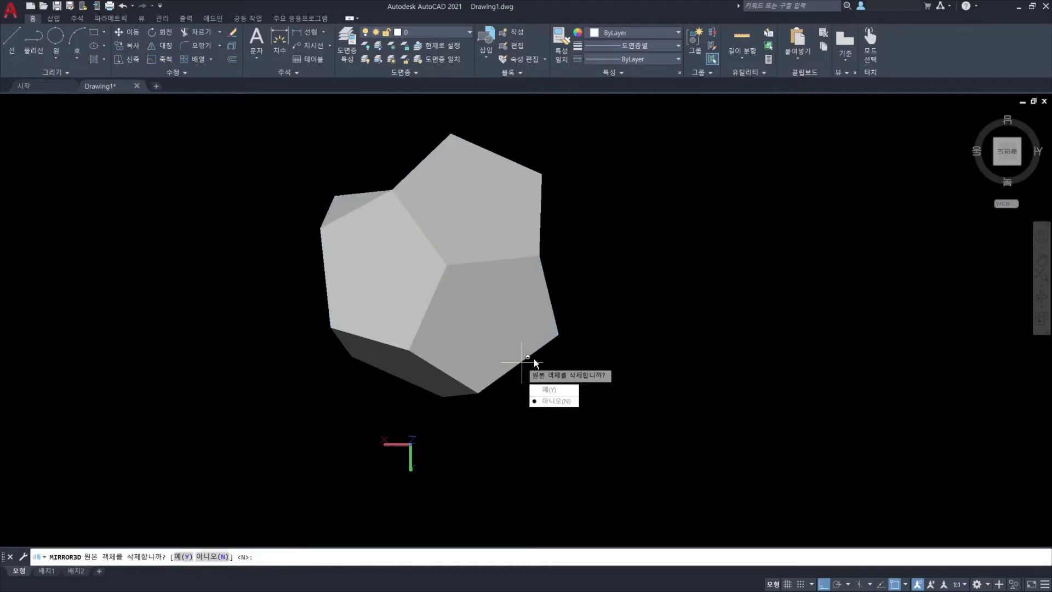
key(Return)
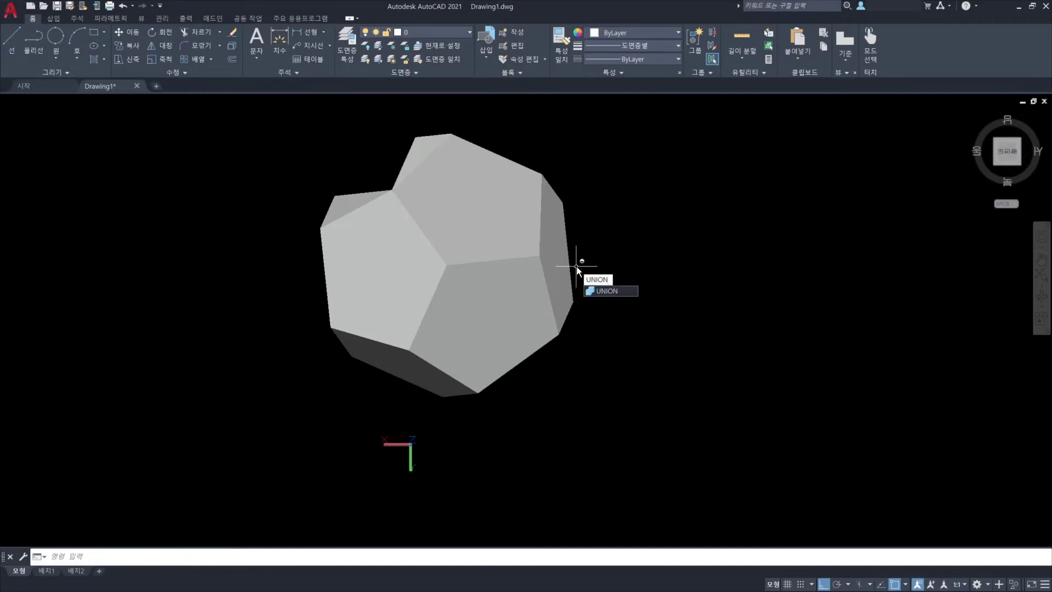
Unite the original and its mirrored copy into a single solid.
key(Return)
key(Escape)
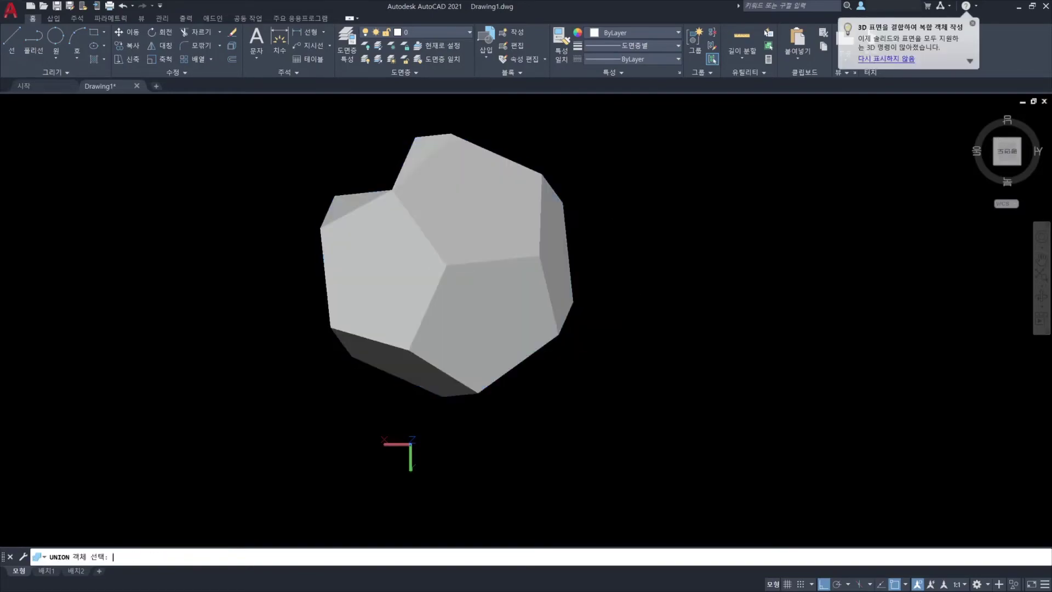
Examine the mirrored and united solid from several angles, focusing on the notches where pentagonal faces are still incomplete.
shift+middle_drag(631, 384, 661, 289)
shift+middle_drag(382, 423, 618, 267)
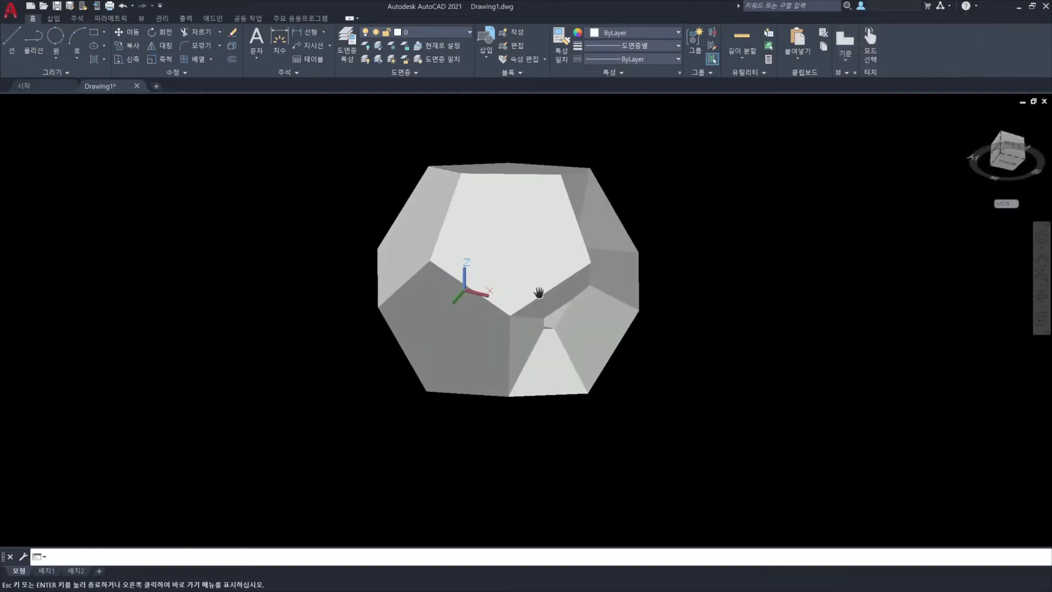
scroll(533, 419, up, 3)
shift+middle_drag(429, 418, 324, 375)
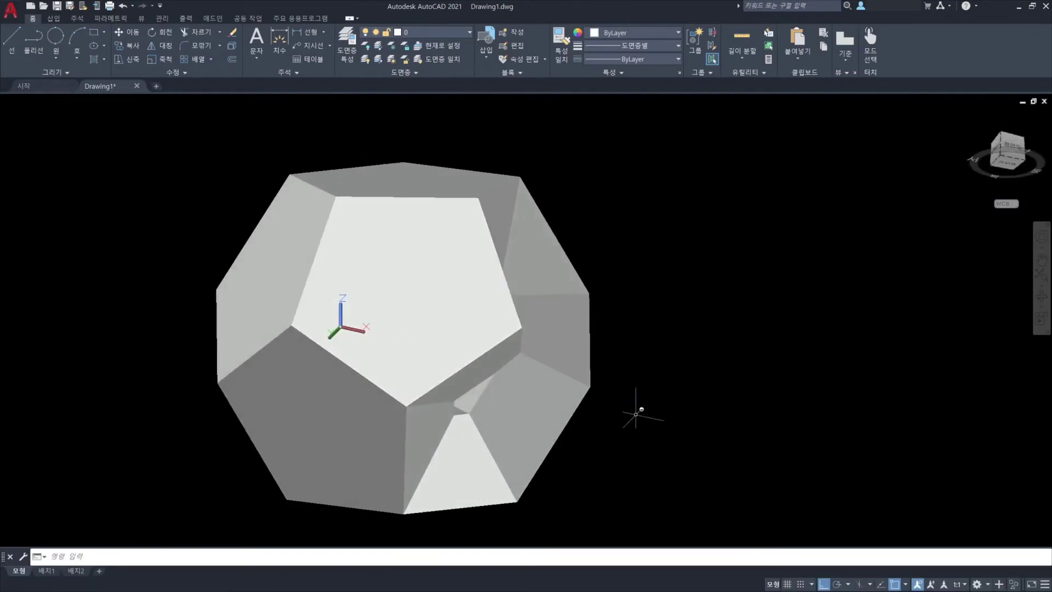
middle_drag(527, 356, 583, 332)
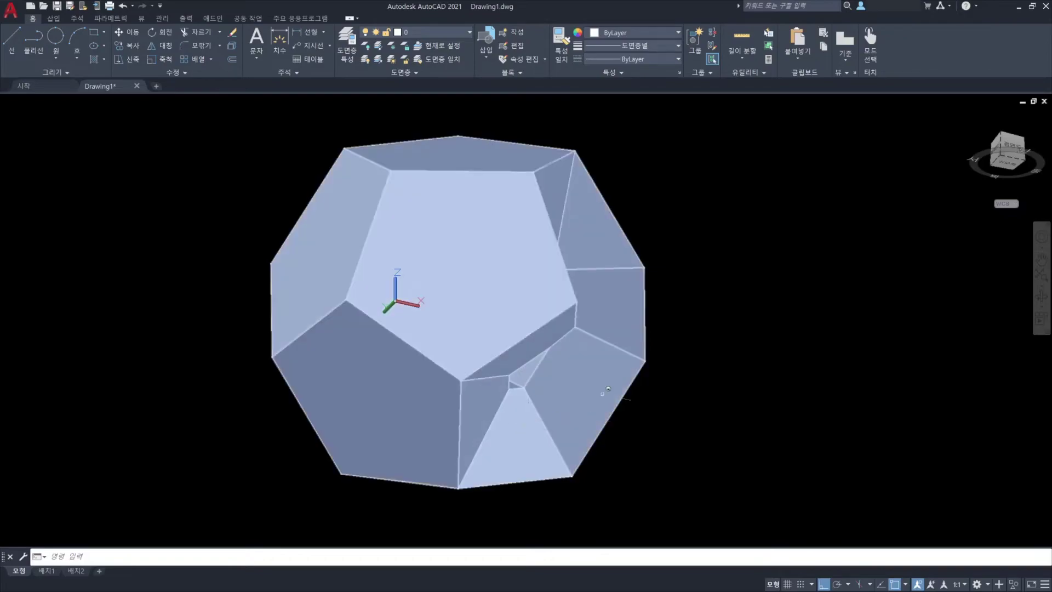
shift+middle_drag(470, 498, 459, 367)
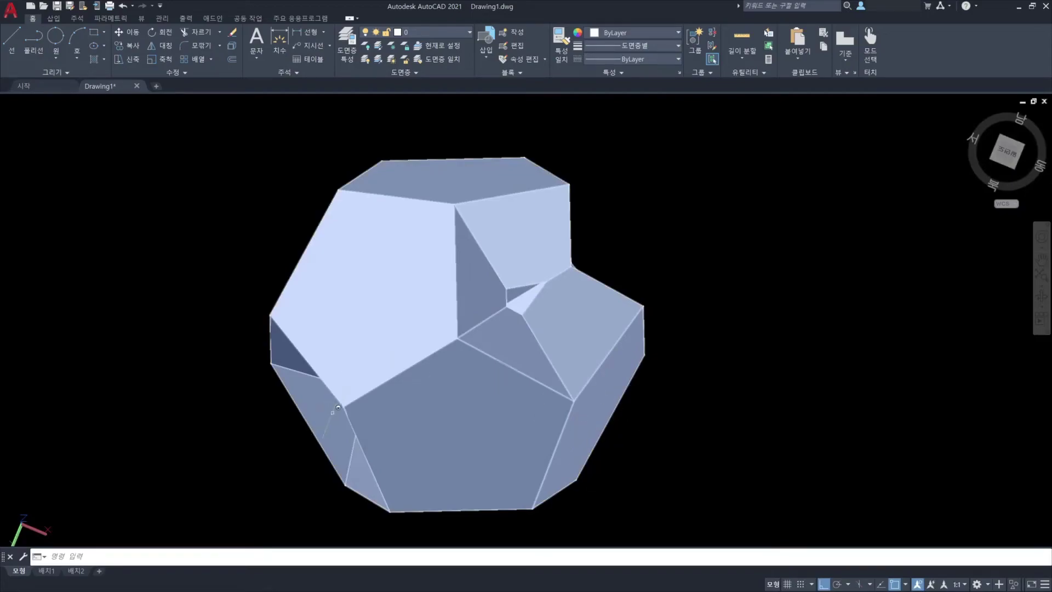
shift+middle_drag(471, 205, 465, 368)
middle_drag(481, 258, 483, 320)
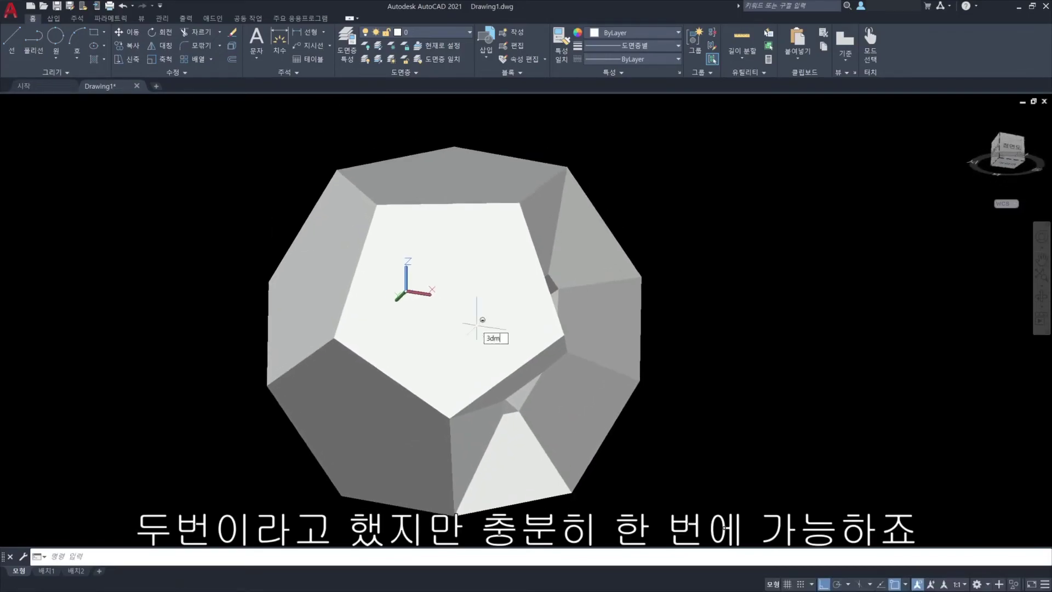
3D-mirror the solid about the plane through the front pentagon's lowest corner, its upper edge's midpoint and the topmost corner, keeping the original.
text(ror)
key(Return)
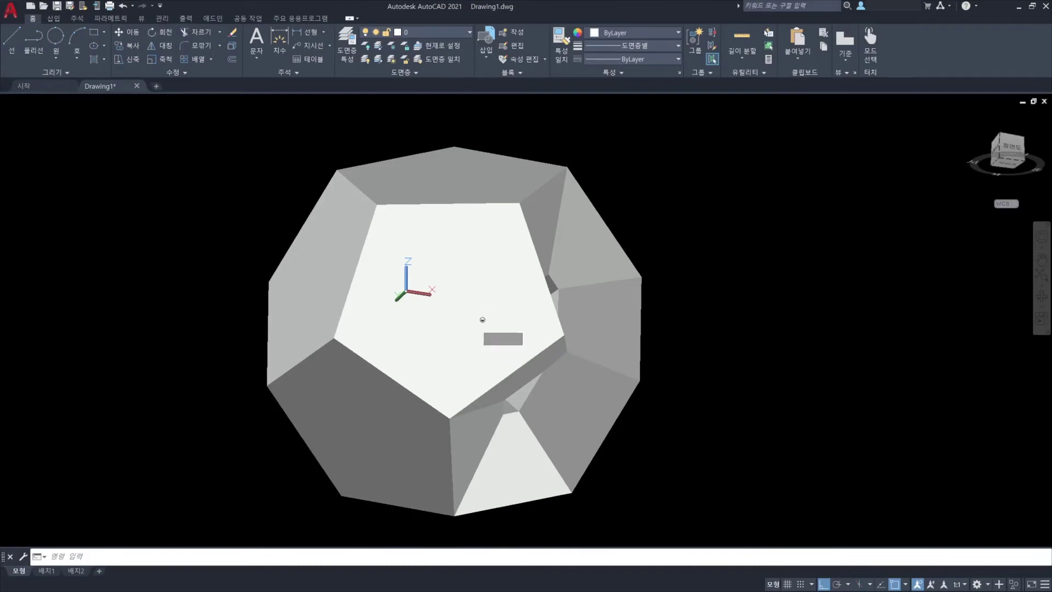
click(451, 368)
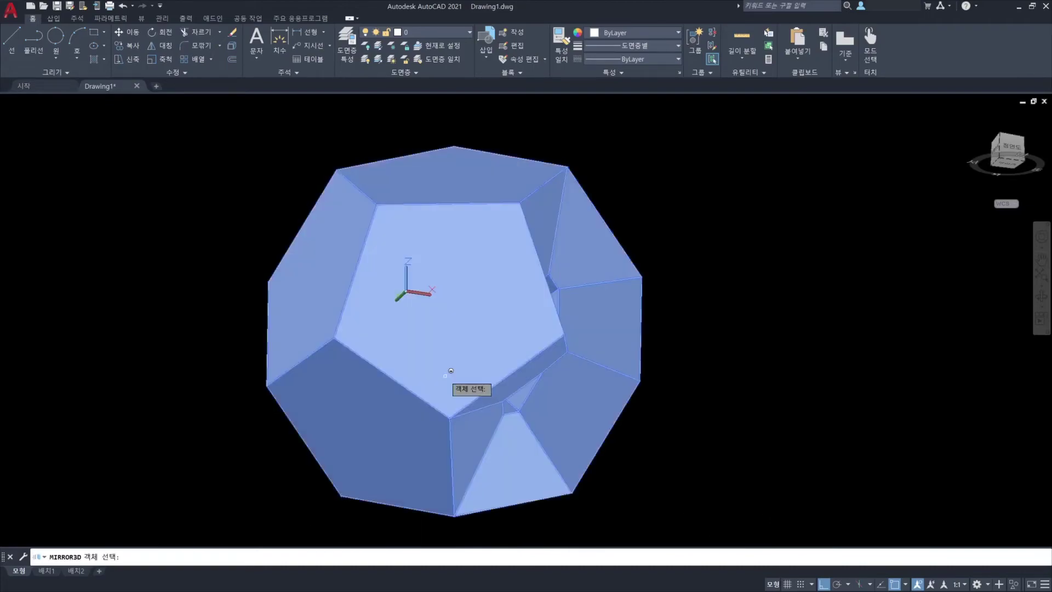
key(Return)
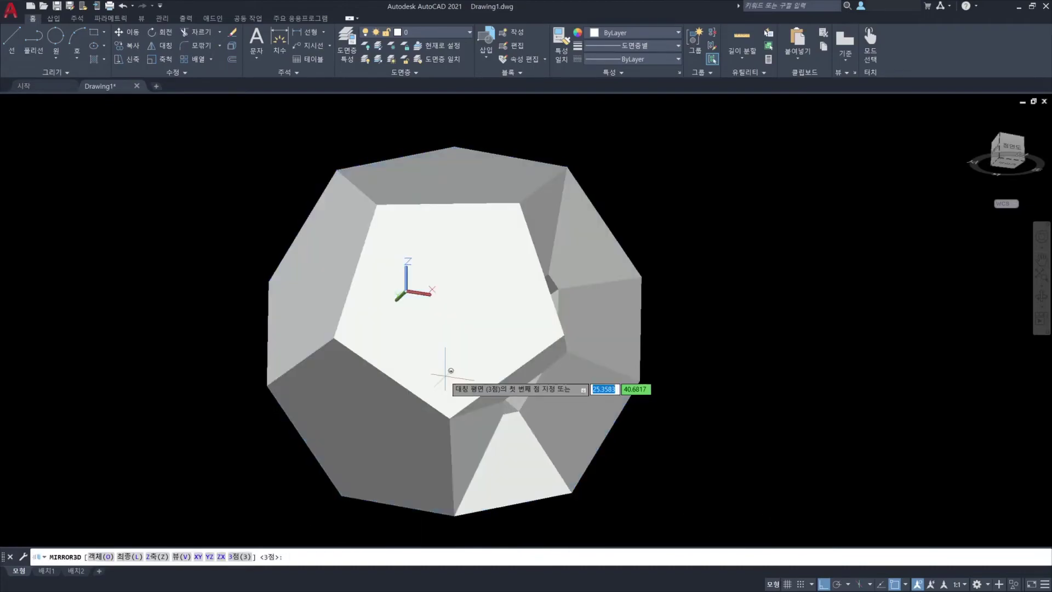
click(449, 415)
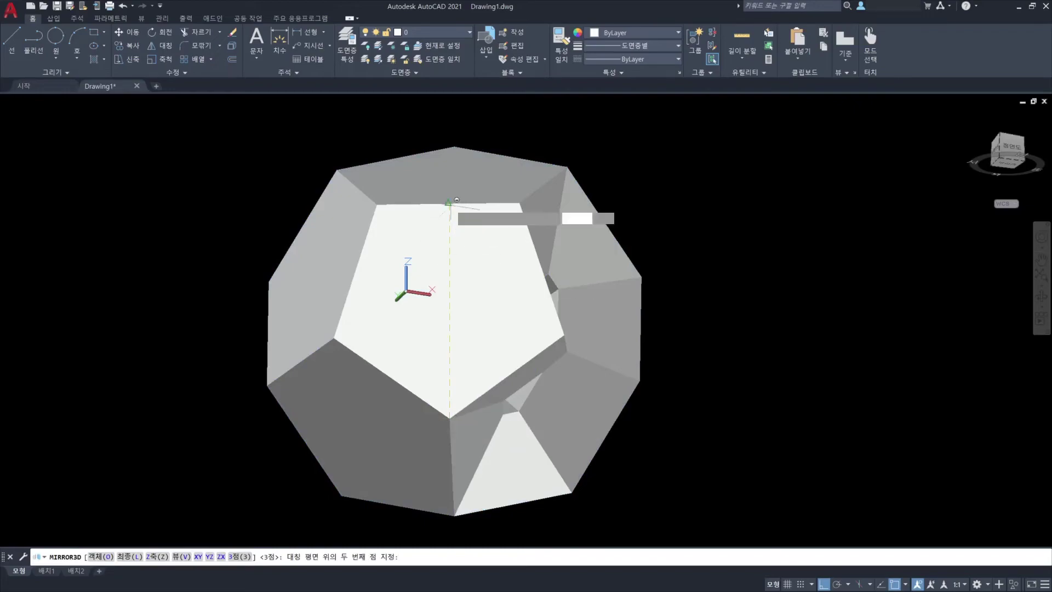
click(448, 202)
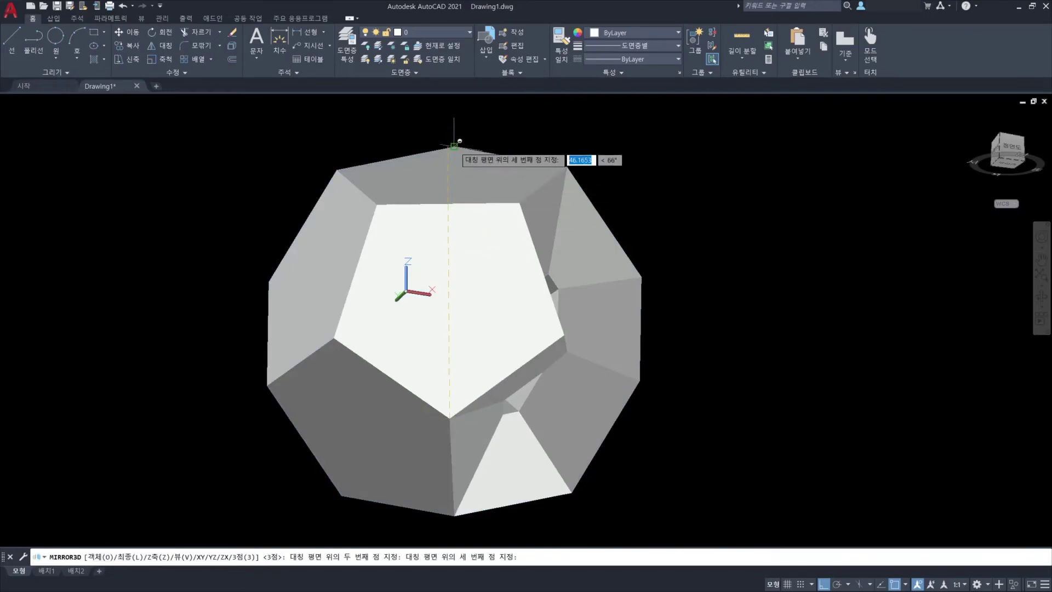
click(454, 147)
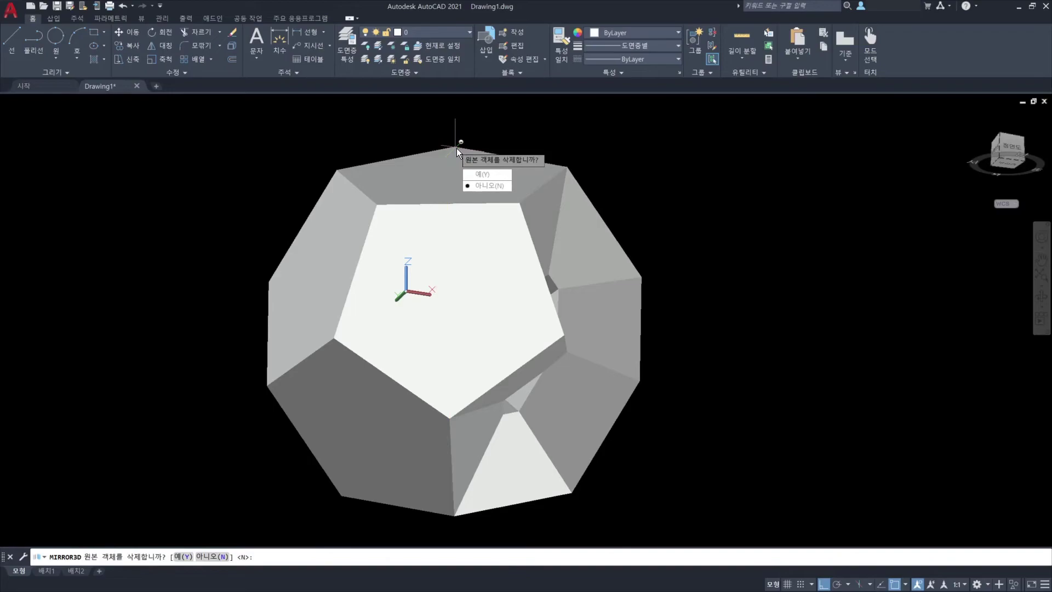
key(Return)
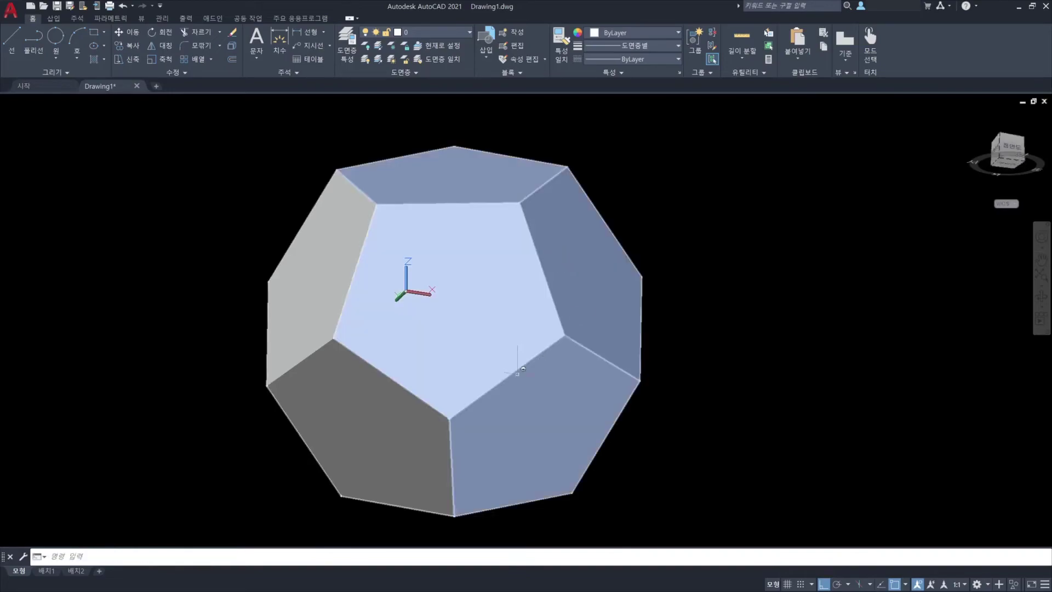
Unite all overlapping solids of the closed dodecahedron into one solid.
shift+middle_drag(463, 378, 493, 188)
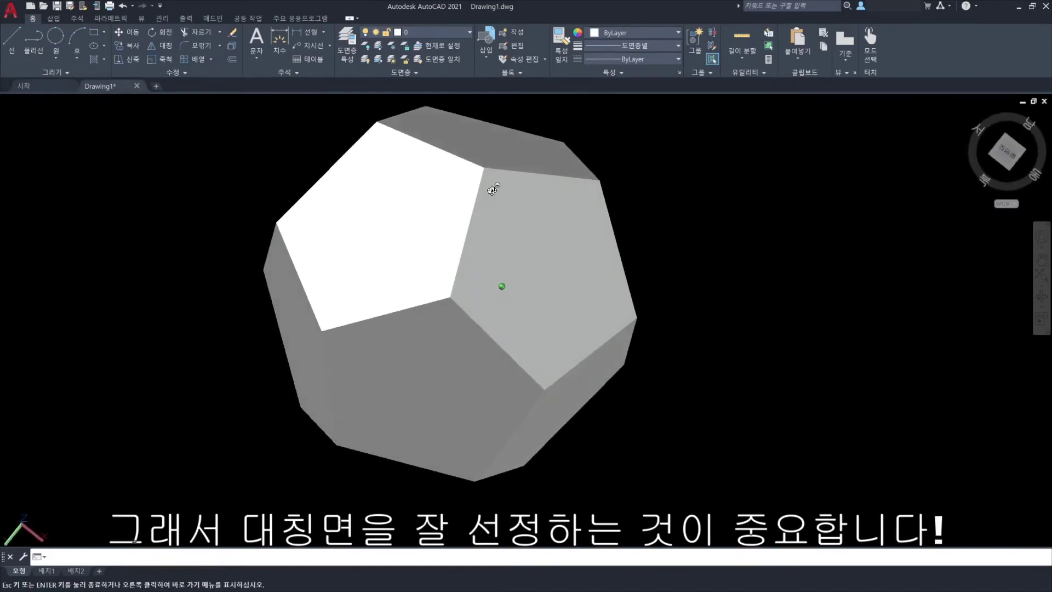
shift+middle_drag(429, 346, 378, 343)
key(Return)
click(257, 264)
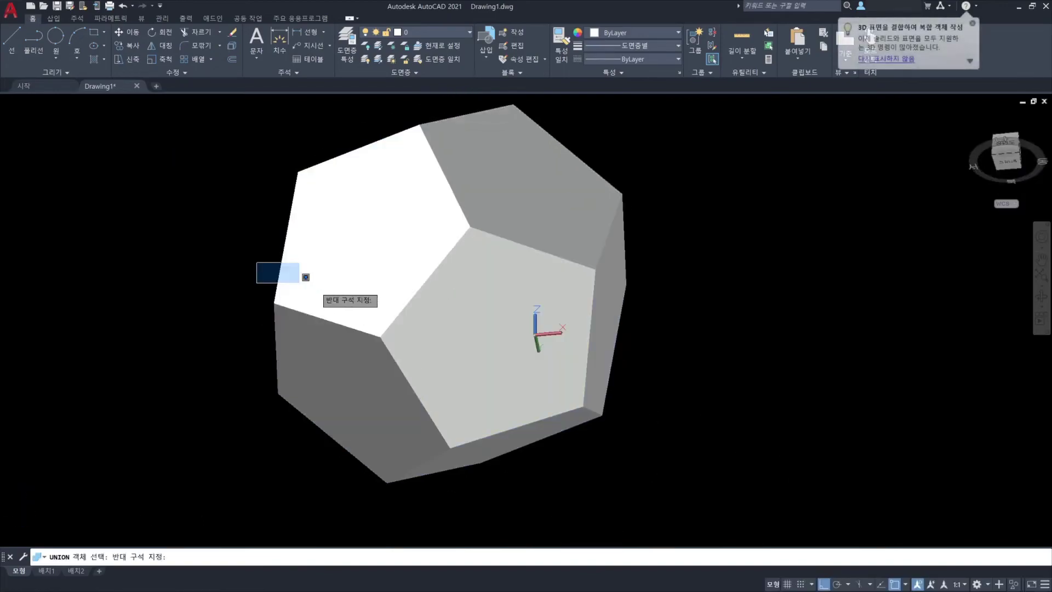
click(573, 390)
click(671, 438)
click(253, 247)
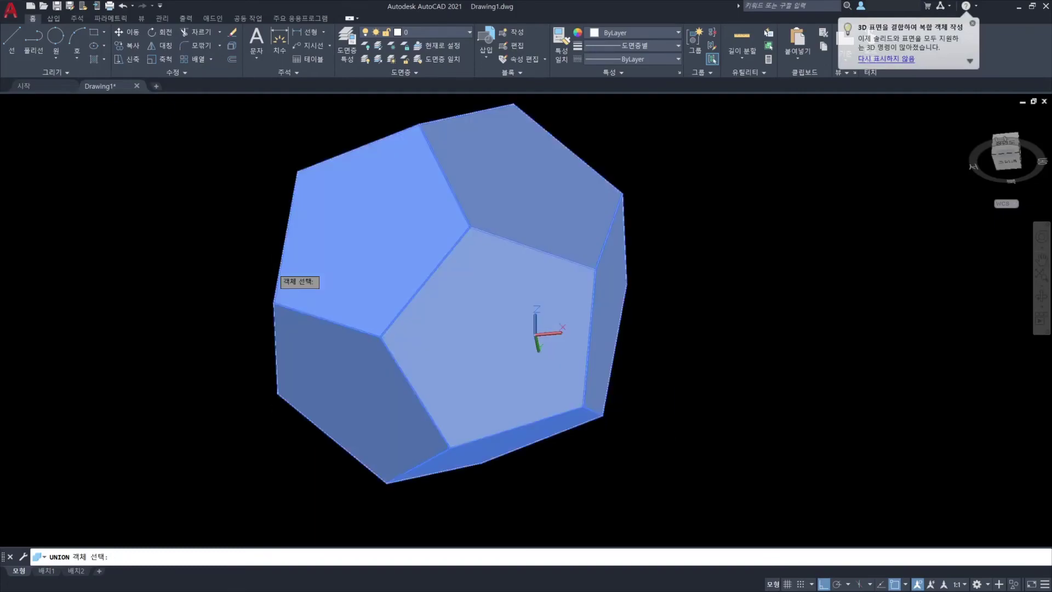
key(Return)
Examine the completed dodecahedron from several angles and compare it with the annotated reference picture in Paint.
scroll(360, 263, down, 5)
shift+middle_drag(342, 298, 706, 406)
shift+middle_drag(416, 291, 325, 269)
mouse_move(508, 209)
shift+middle_down()
mouse_move(470, 286)
mouse_move(422, 328)
mouse_move(275, 324)
mouse_move(315, 234)
mouse_move(389, 195)
mouse_move(484, 212)
mouse_move(473, 333)
mouse_move(369, 345)
mouse_move(237, 312)
shift+middle_up()
mouse_move(555, 217)
shift+middle_down()
mouse_move(528, 219)
mouse_move(515, 205)
mouse_move(548, 224)
shift+middle_up()
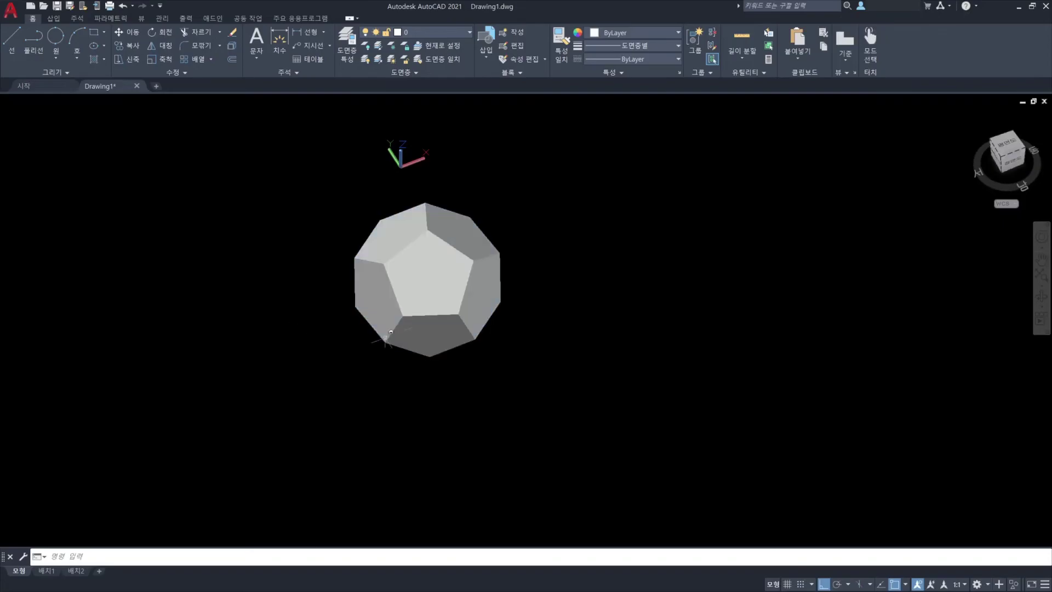
key(alt+Tab)
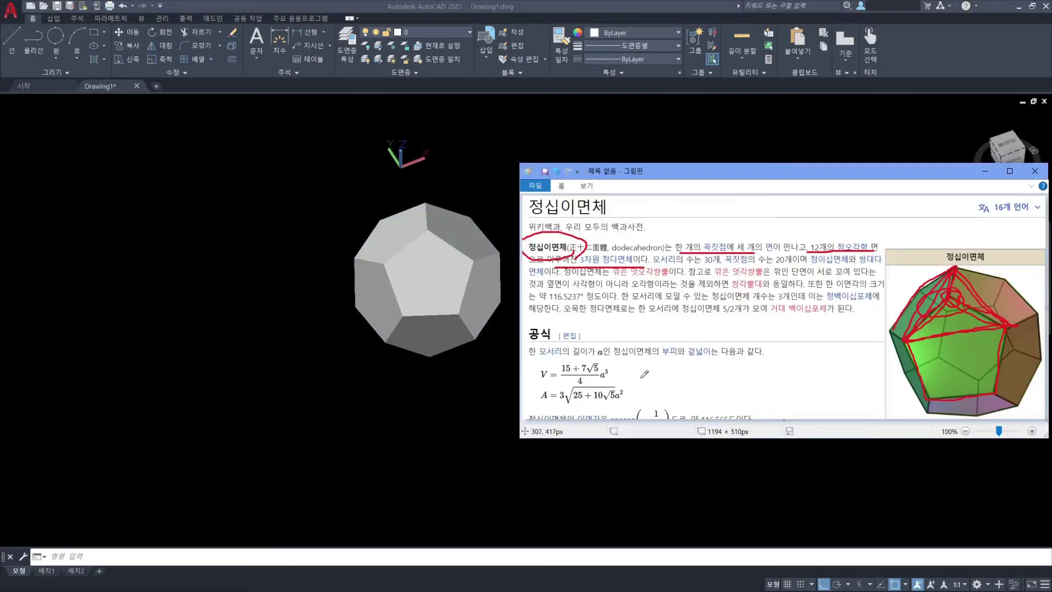
click(473, 282)
shift+middle_drag(447, 305, 462, 298)
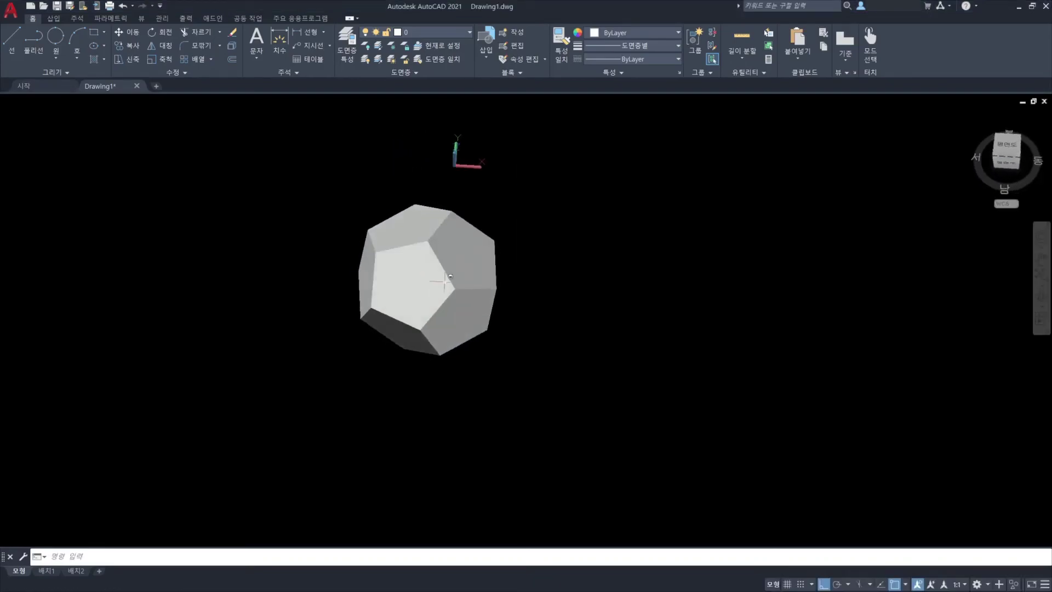
key(alt+Tab)
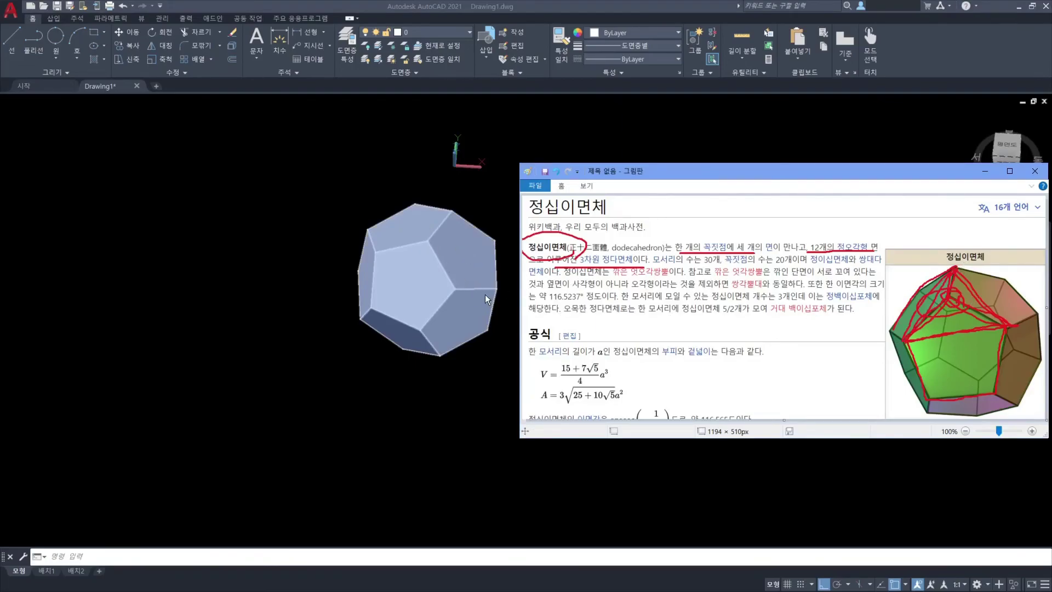
click(460, 304)
Set the visual style to X-ray and inspect the interior of the dodecahedron.
middle_drag(469, 300, 546, 344)
text(SHA)
key(Return)
text(x)
key(Return)
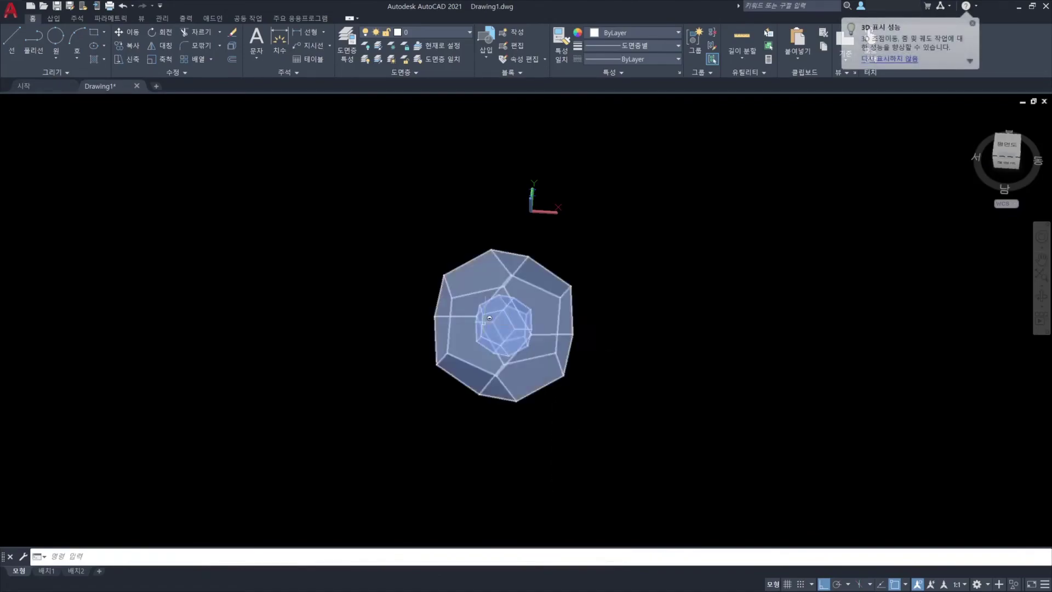
scroll(504, 292, up, 3)
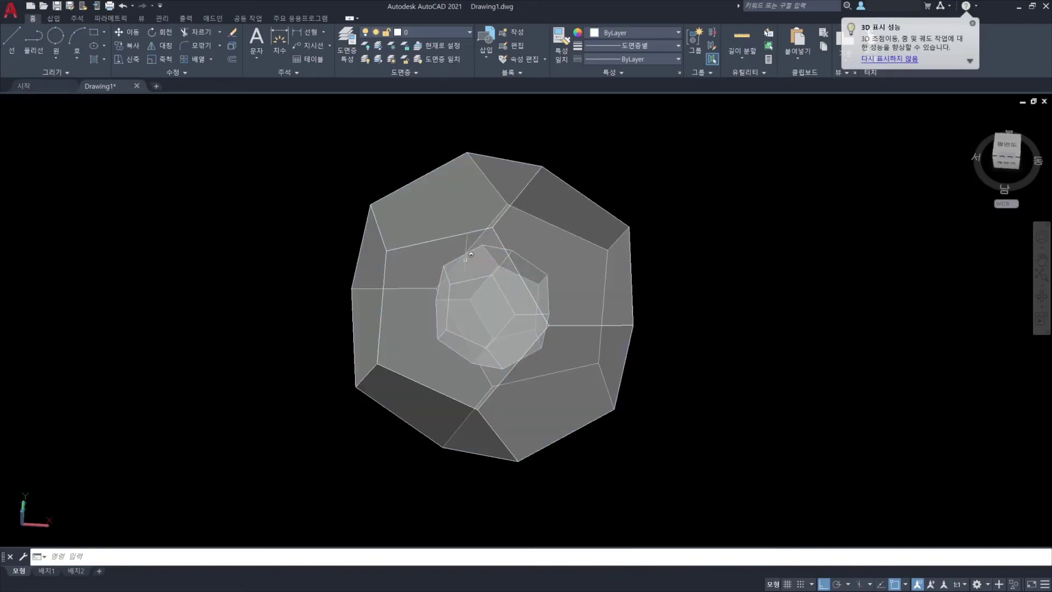
middle_drag(682, 357, 542, 350)
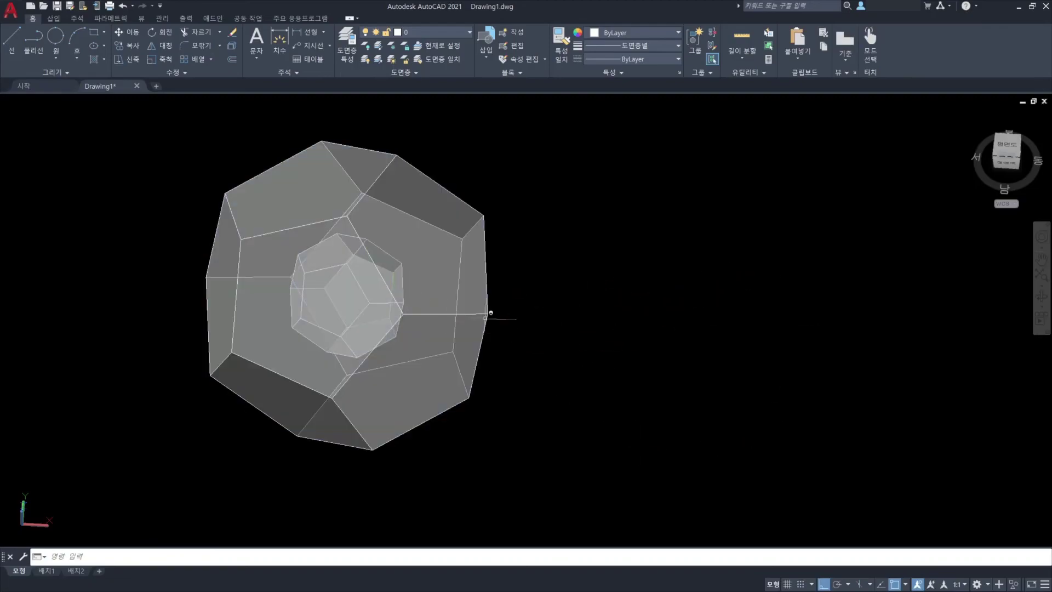
shift+middle_drag(512, 343, 481, 317)
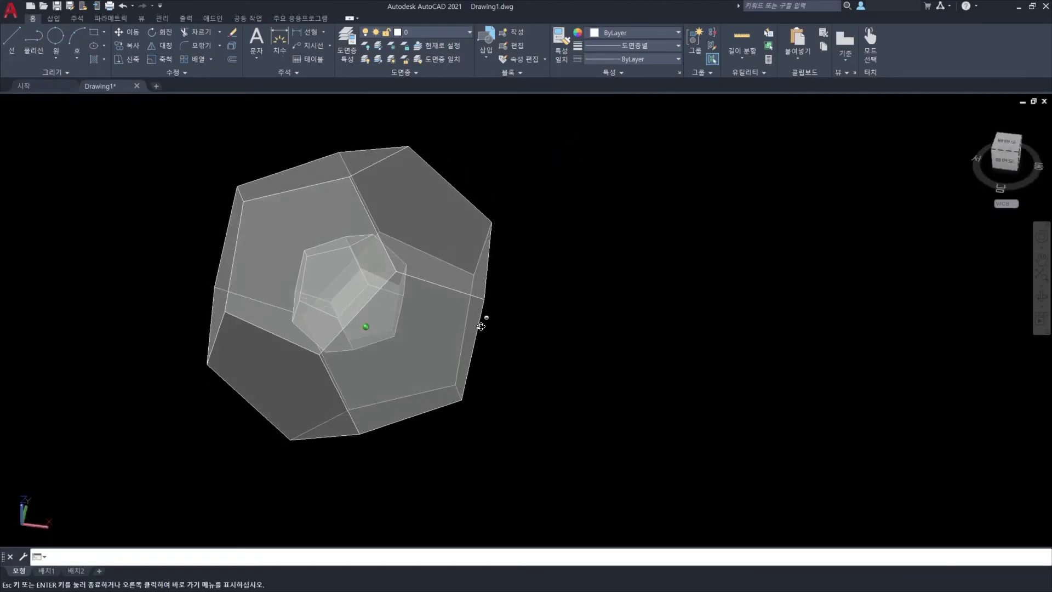
Switch to Paint and undo the most recent red strokes on the dodecahedron reference picture.
middle_drag(408, 313, 626, 325)
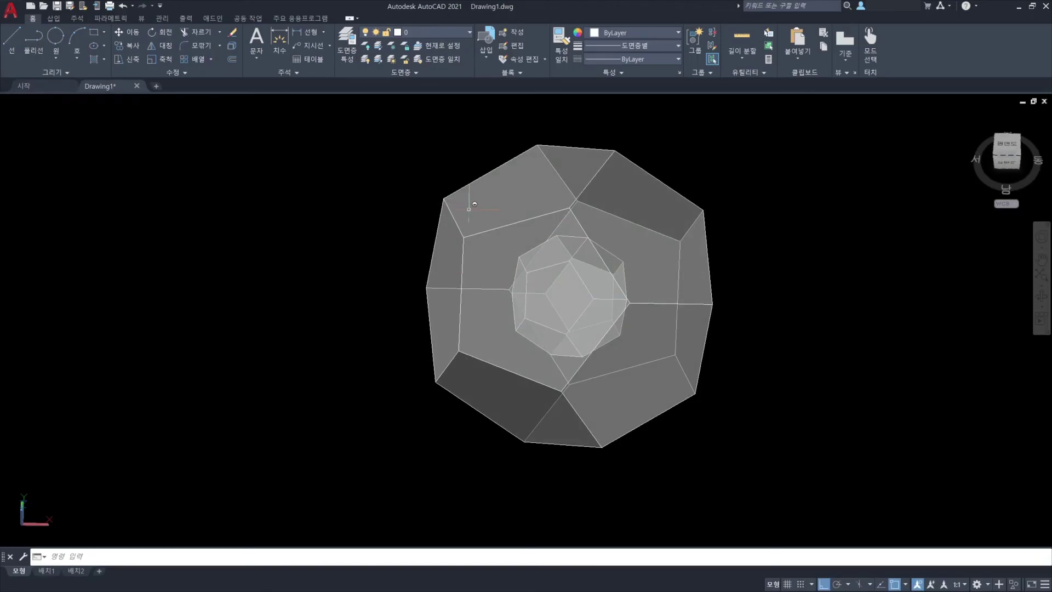
key(alt+Tab)
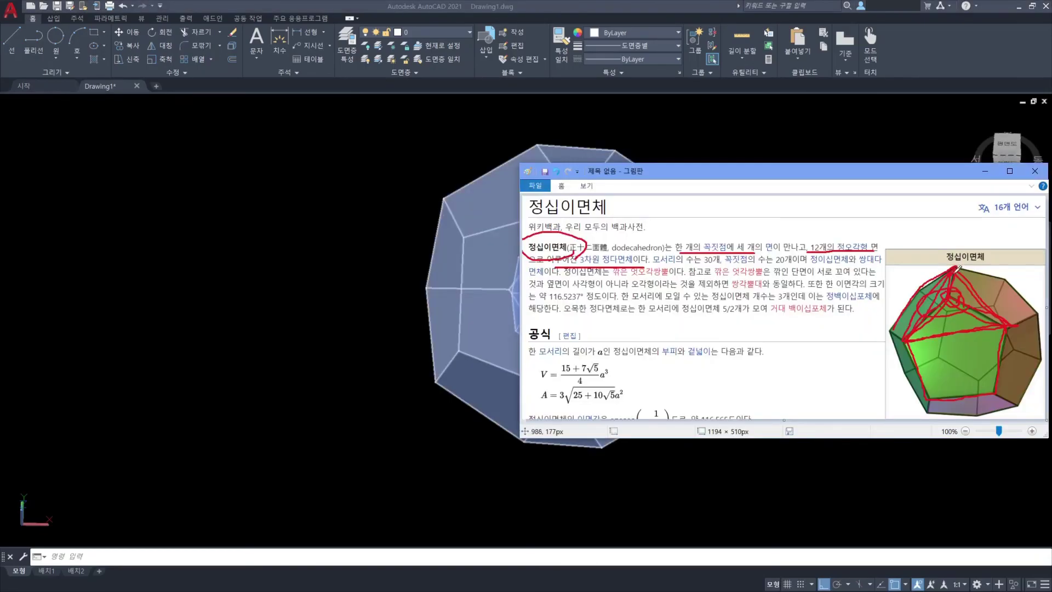
key(ctrl+z)
key(ctrl+z)
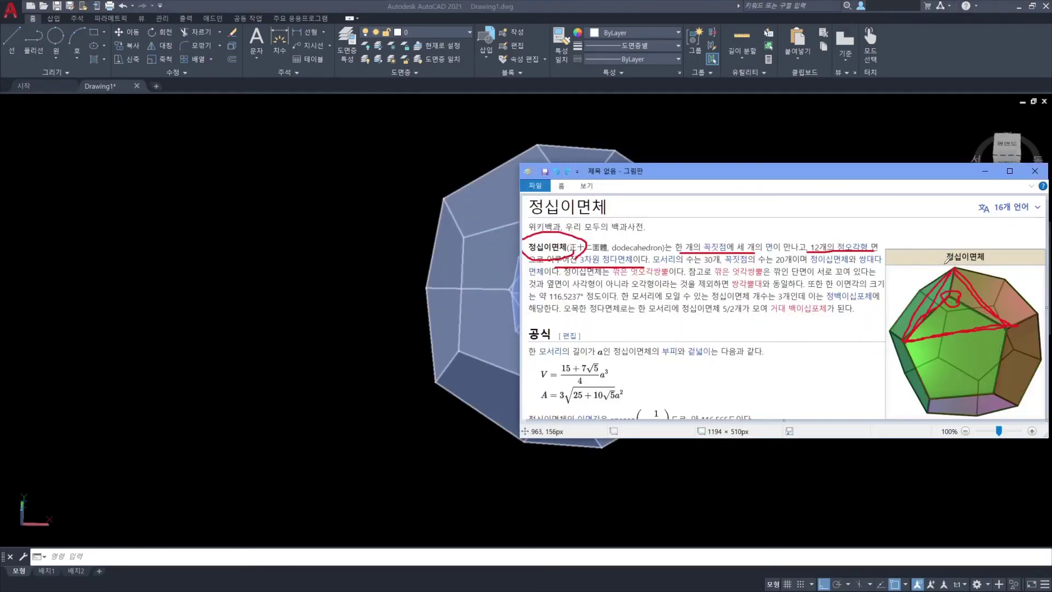
key(ctrl+z)
key(ctrl+z)
Draw a red triangle joining the three corners around the green front pentagon's top corner, mark that corner, and return to AutoCAD.
mouse_move(949, 271)
mouse_down()
mouse_move(911, 329)
mouse_move(995, 320)
mouse_up()
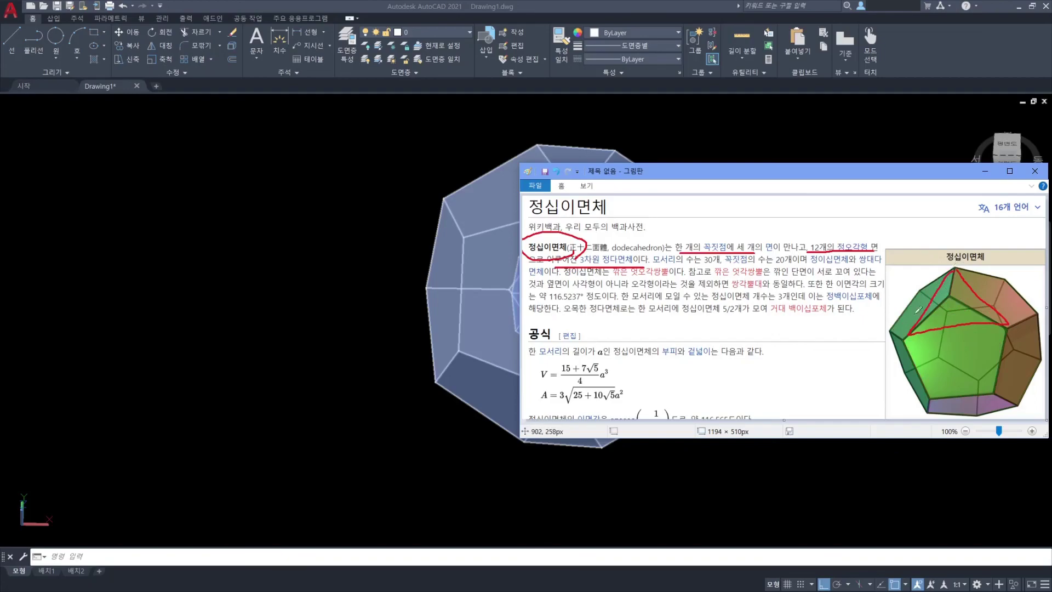
mouse_move(958, 299)
mouse_down()
mouse_move(955, 285)
mouse_move(940, 292)
mouse_up()
key(alt+Tab)
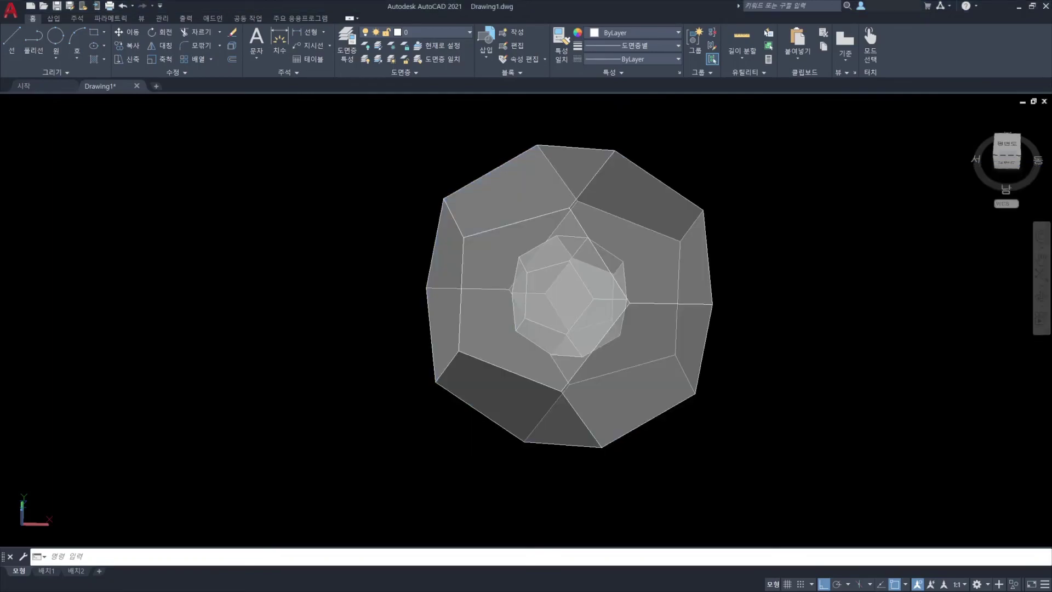
Examine the X-ray dodecahedron and its inner cavity from above and from an oblique angle.
shift+middle_drag(431, 371, 615, 376)
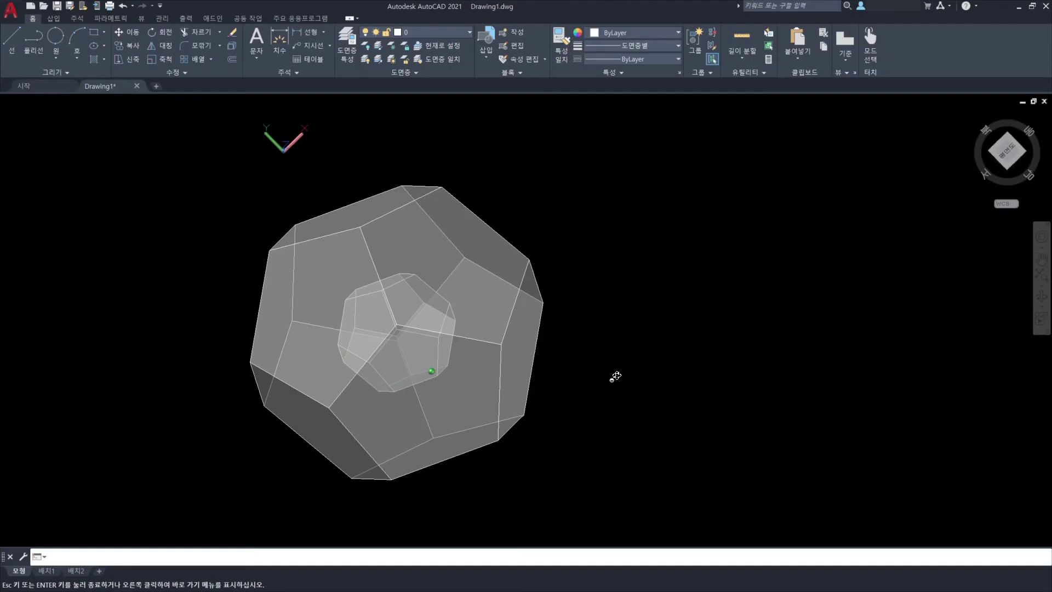
middle_drag(528, 319, 665, 309)
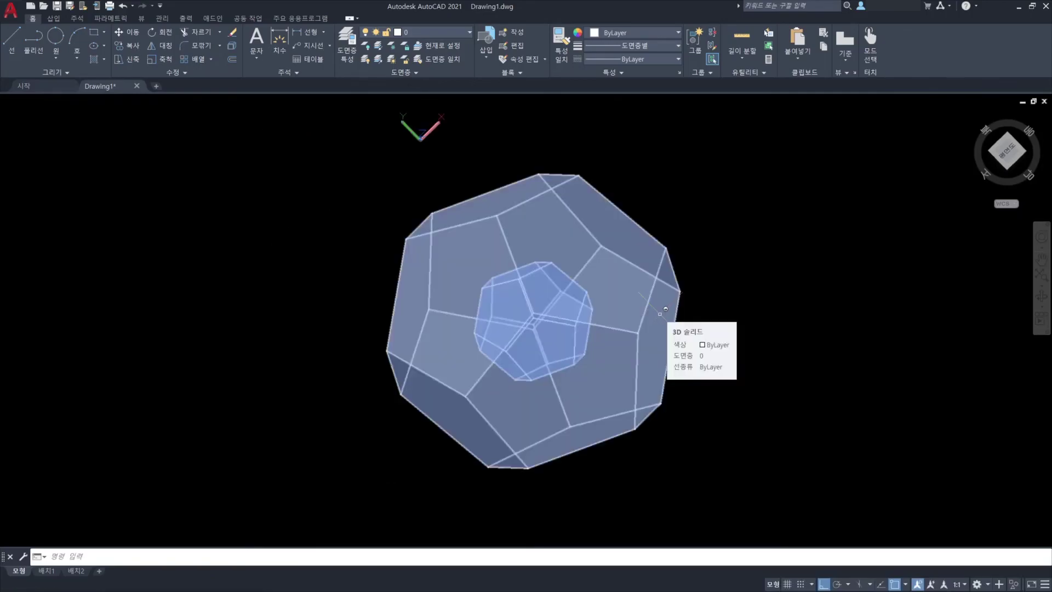
shift+middle_drag(660, 314, 675, 250)
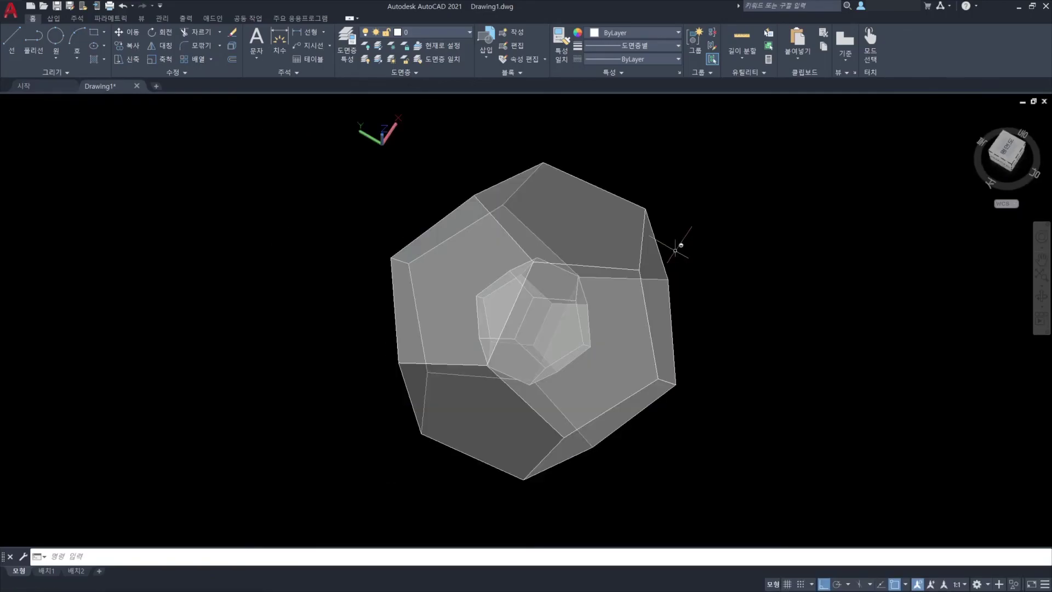